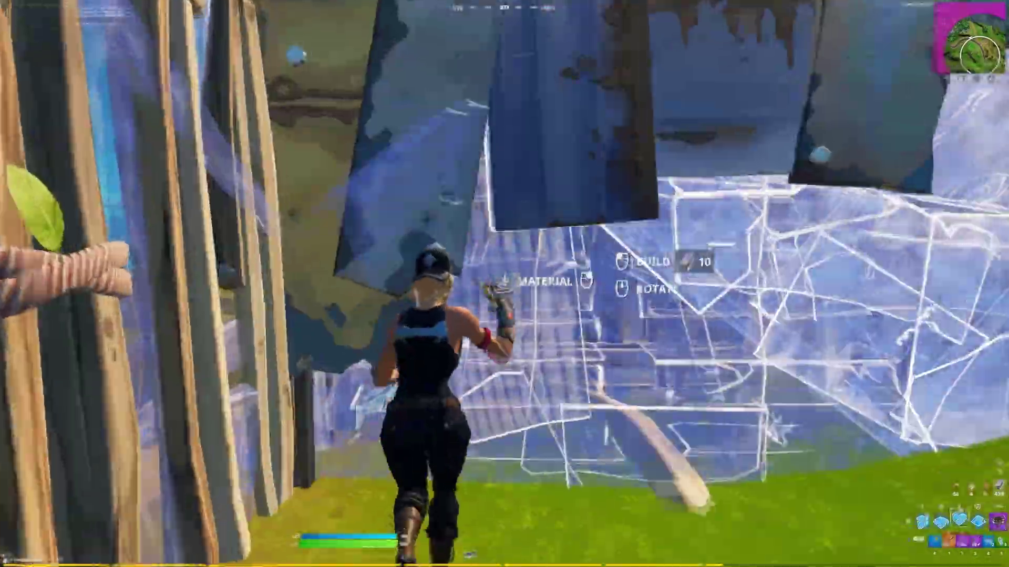
left_click(504, 284)
key("1")
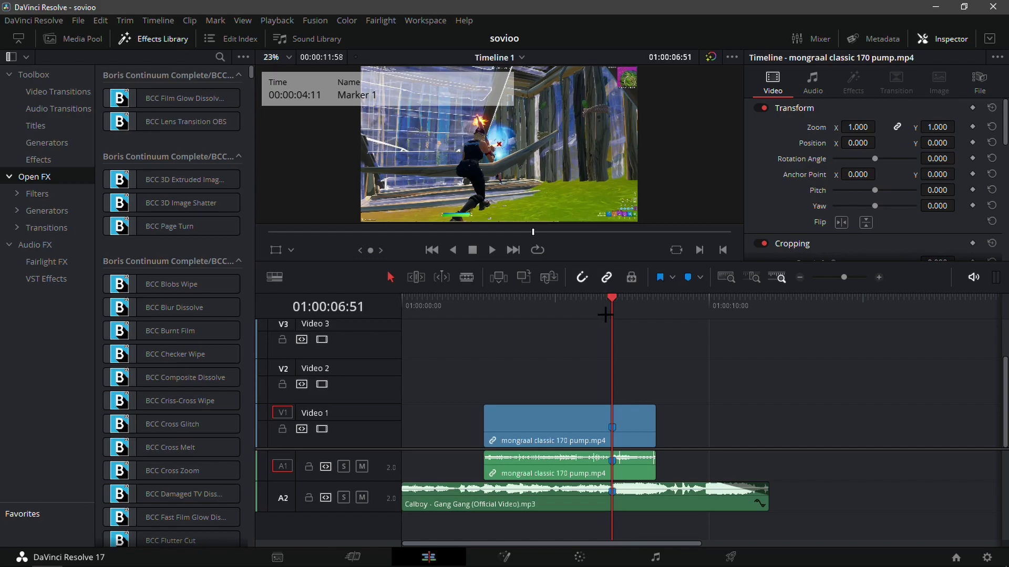
Step: Adjust the monitoring volume and play the section leading up to Marker 1 at 01:00:06:51
left_click_drag(600, 317, 577, 326)
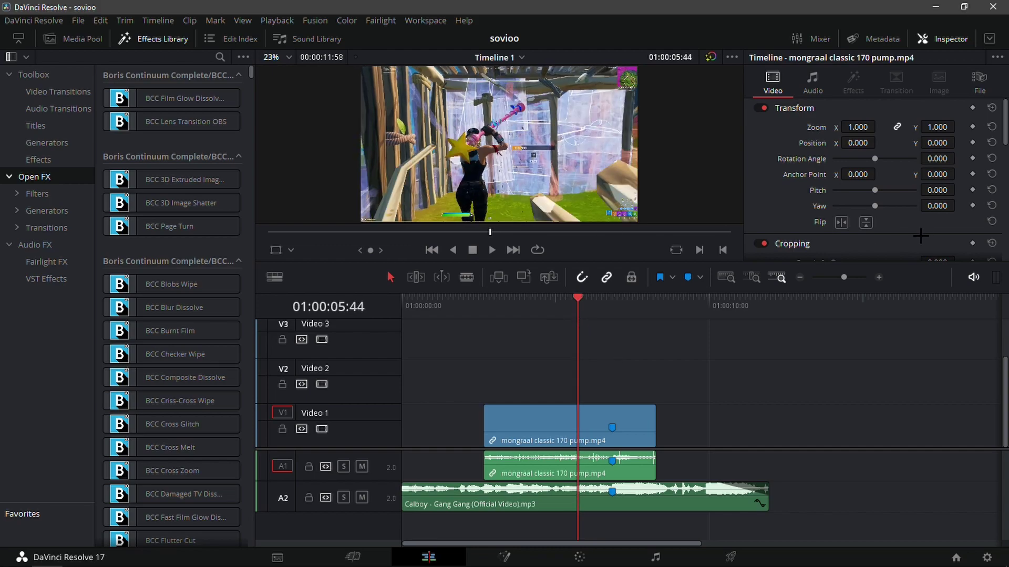
right_click(973, 280)
left_click_drag(978, 297, 983, 311)
key("space")
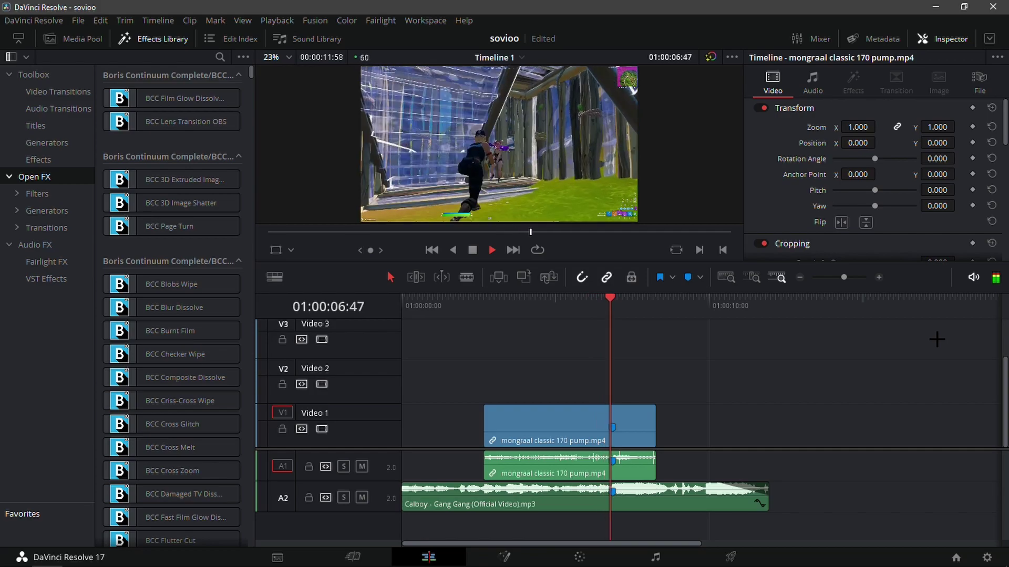
left_click(609, 310)
mouse_move(605, 310)
left_mouse_down()
mouse_move(572, 315)
mouse_move(600, 314)
left_mouse_up()
left_click(600, 313)
Step: Unlink the gameplay clip's video from its audio and select only the video part
left_click(595, 420)
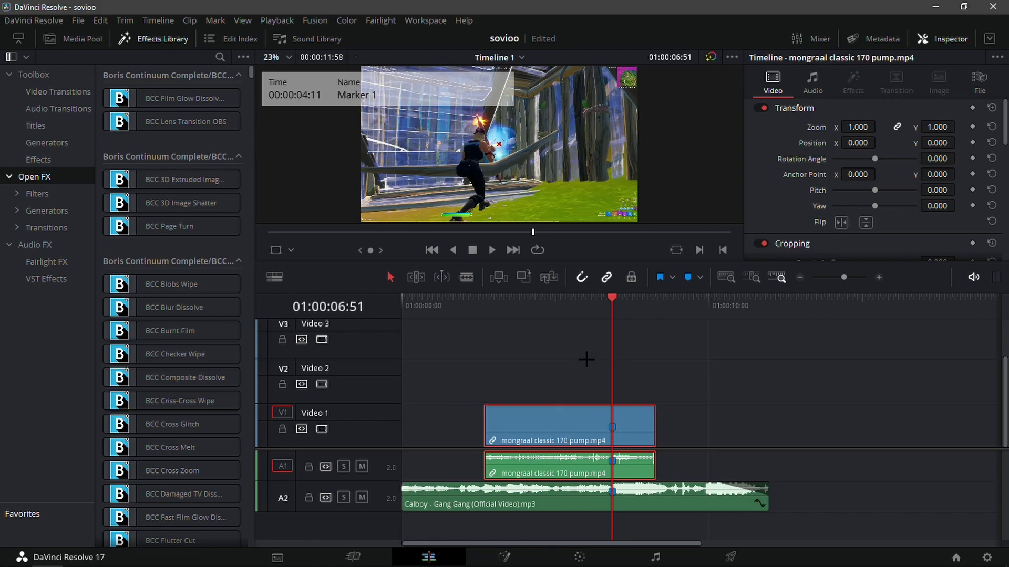
right_click(558, 432)
left_click(577, 428)
left_click(549, 425)
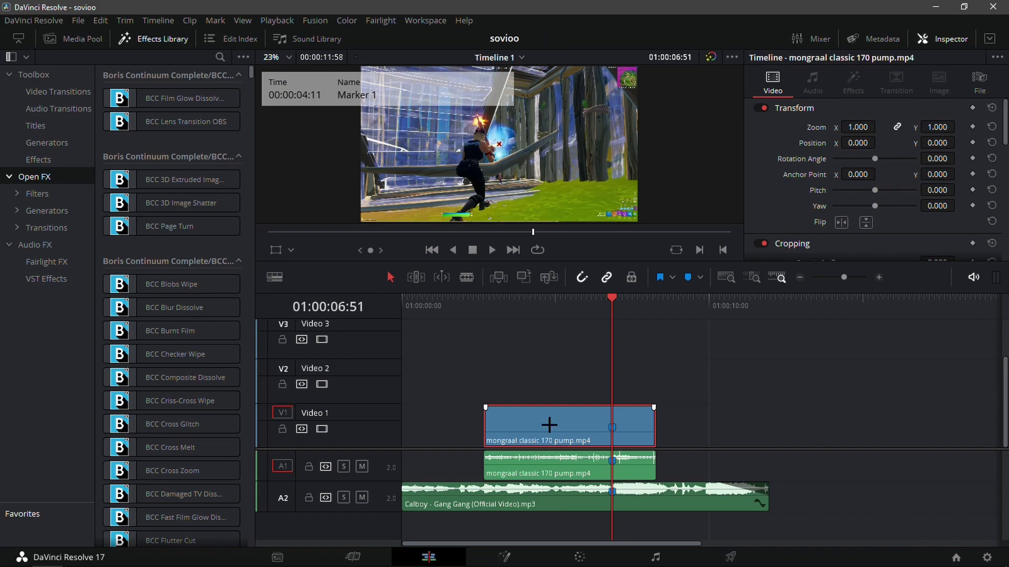
Step: Show the retime controls on the gameplay video clip and add a speed point at Marker 1
key("ctrl+r")
left_click(576, 441)
left_click(599, 433)
left_click(881, 278)
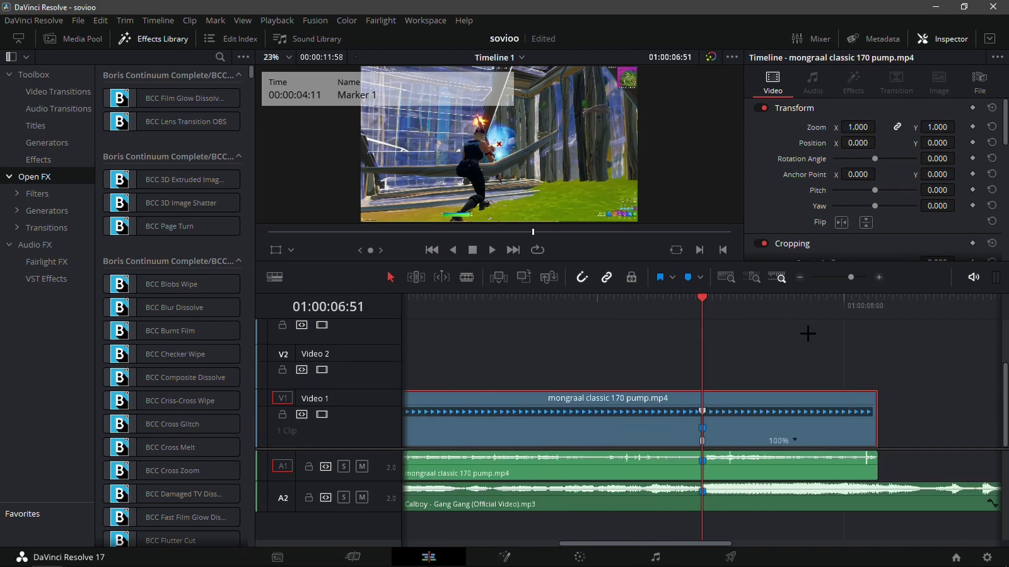
Step: Add two more speed points to the video clip before Marker 1, at 01:00:06:21 and 01:00:06:37
left_click_drag(699, 315, 640, 309)
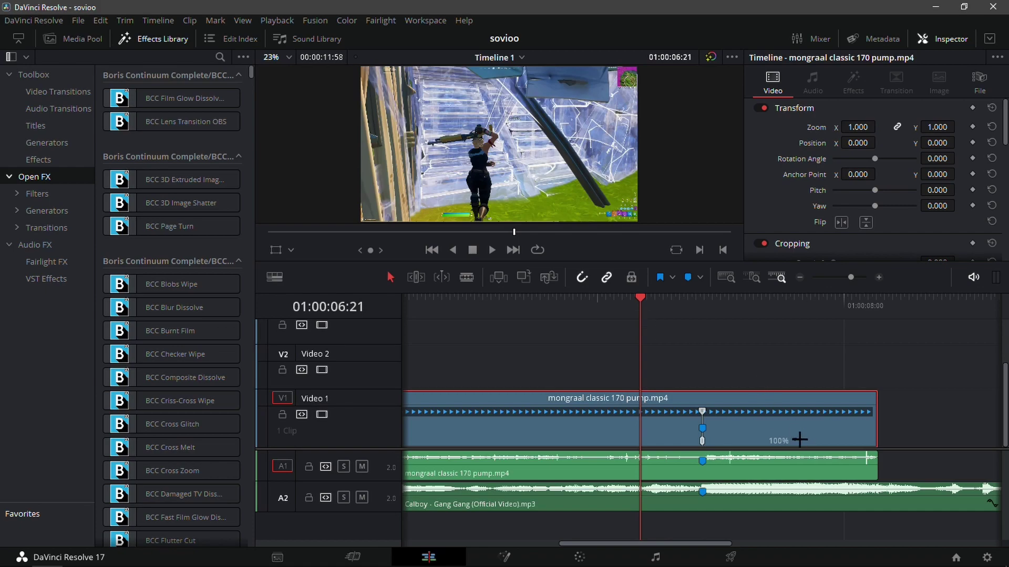
right_click(799, 440)
left_click(777, 413)
right_click(792, 441)
left_click(819, 432)
left_click_drag(642, 325, 672, 385)
right_click(686, 439)
left_click(704, 432)
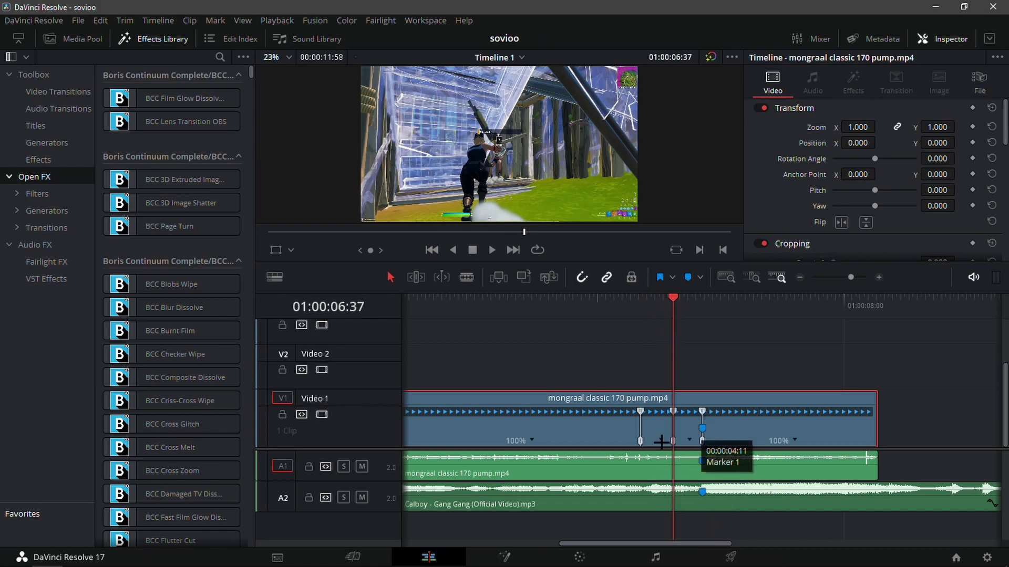
Step: Set the section between the first two speed points to 25% speed and the following section to 400%
right_click(666, 444)
mouse_move(724, 461)
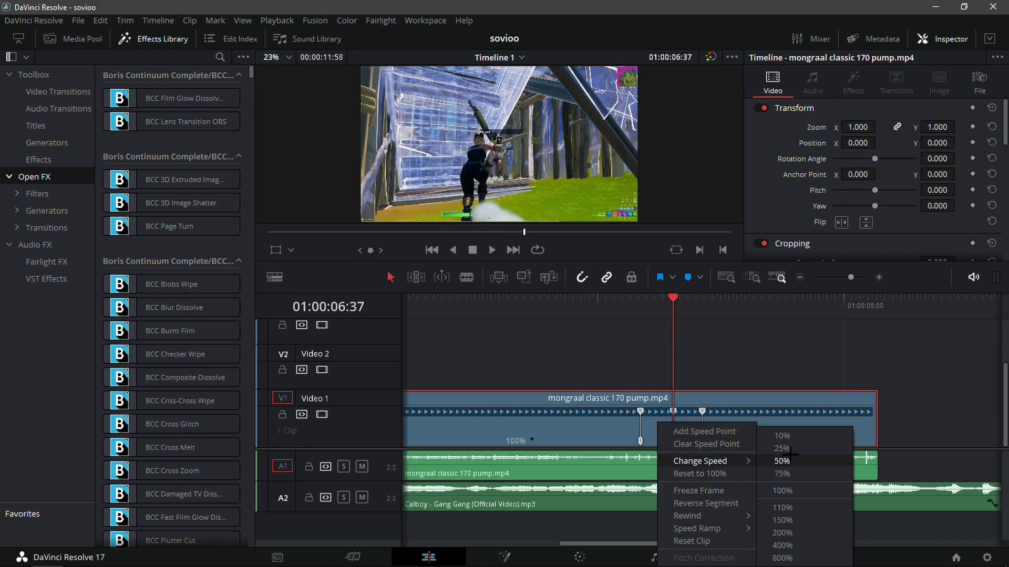
left_click(781, 457)
right_click(789, 446)
mouse_move(820, 461)
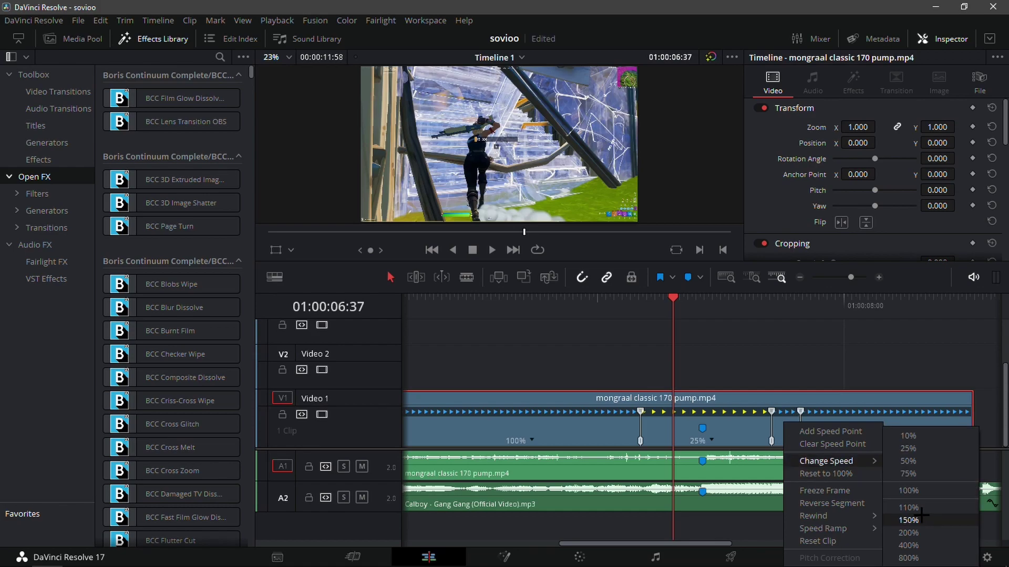
left_click(917, 546)
Step: Shift the speed point between the 25% and 400% sections earlier so the fast section ends close to Marker 1
left_click_drag(672, 344, 702, 326)
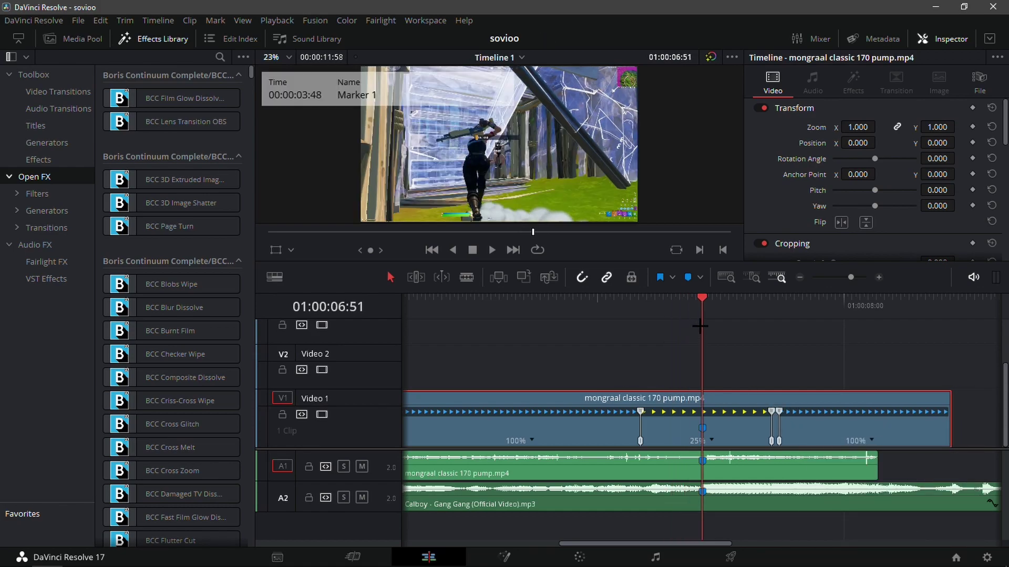
left_click(880, 278)
mouse_move(843, 441)
left_mouse_down()
mouse_move(673, 448)
mouse_move(708, 440)
left_mouse_up()
key("Right")
left_click_drag(679, 318, 641, 325)
Step: Set the gameplay video clip's Retime Process to Optical Flow
left_click(769, 391)
scroll(809, 182, "down", 10)
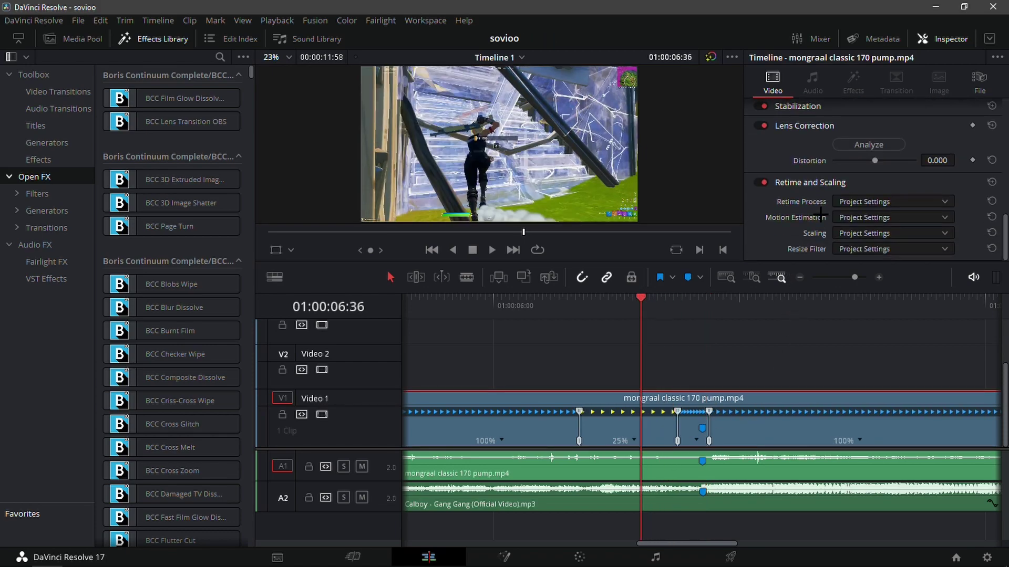
left_click(847, 201)
left_click(858, 259)
Step: Set the section of the video clip after the last speed point to 25% speed
mouse_move(629, 313)
left_mouse_down()
mouse_move(588, 314)
mouse_move(676, 315)
mouse_move(762, 342)
mouse_move(694, 373)
left_mouse_up()
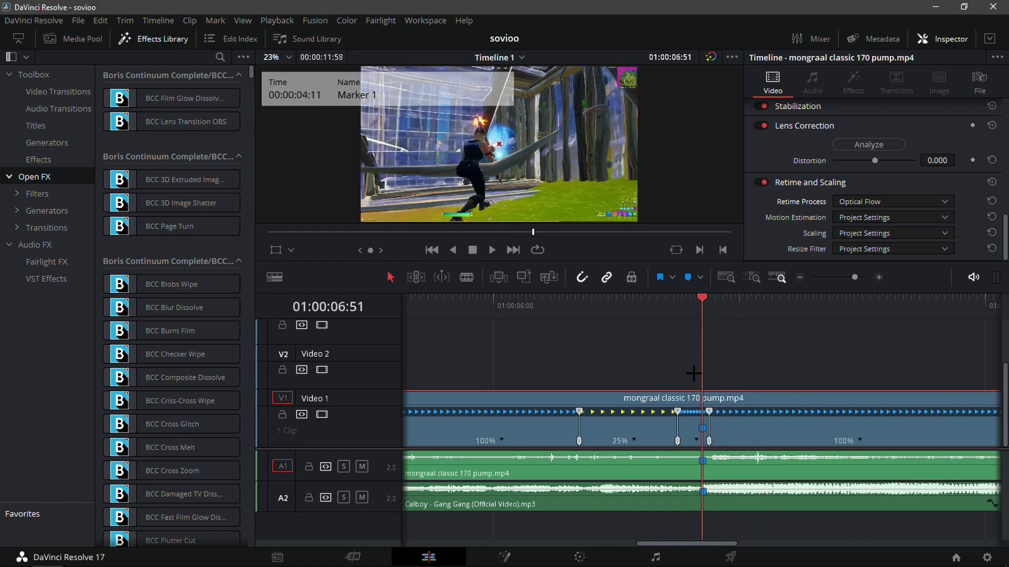
left_click(799, 278)
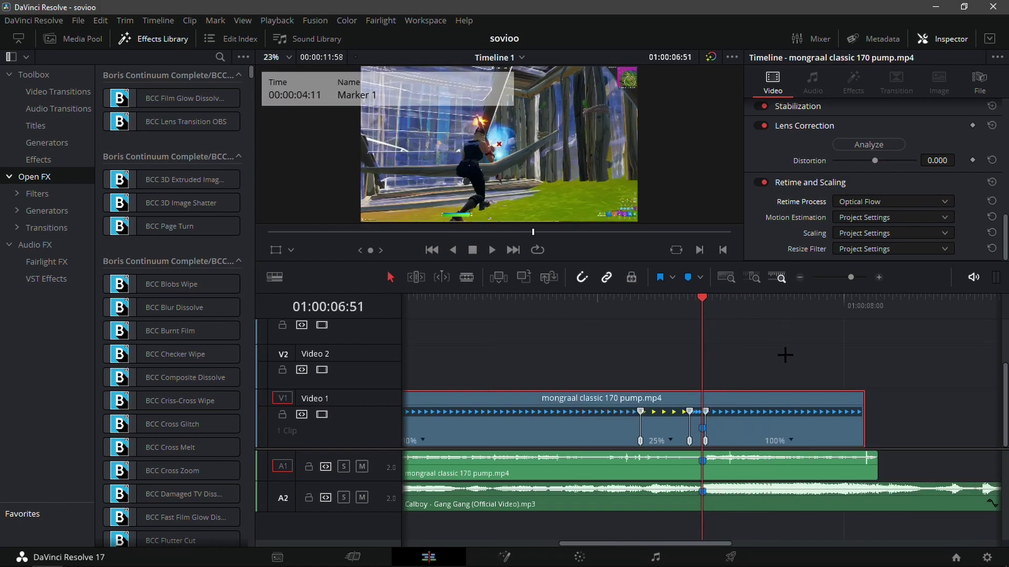
left_click(788, 439)
mouse_move(878, 461)
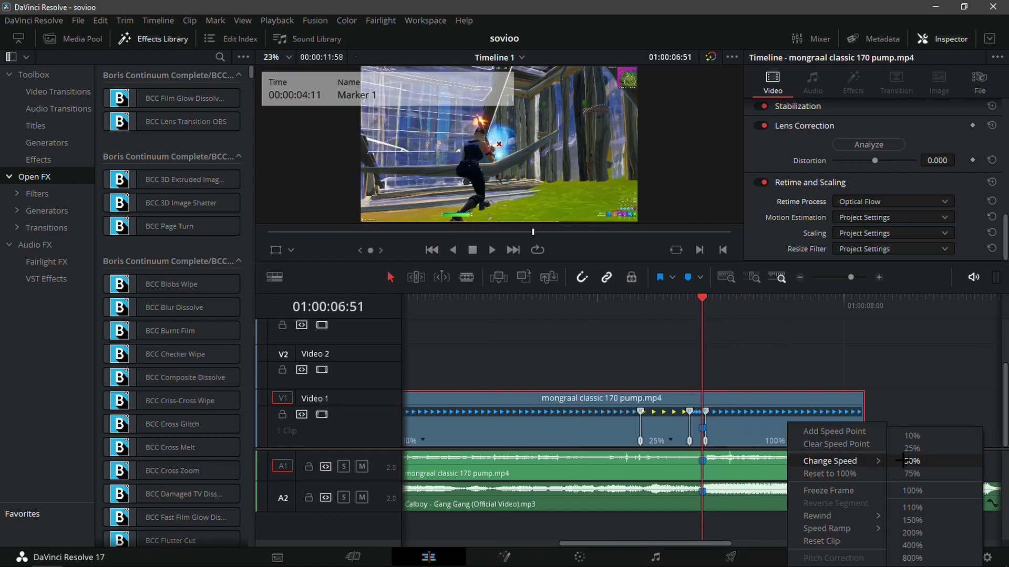
left_click(914, 450)
Step: Split the video clip at 01:00:08:17, where its audio ends, and delete the remaining part
left_click(800, 277)
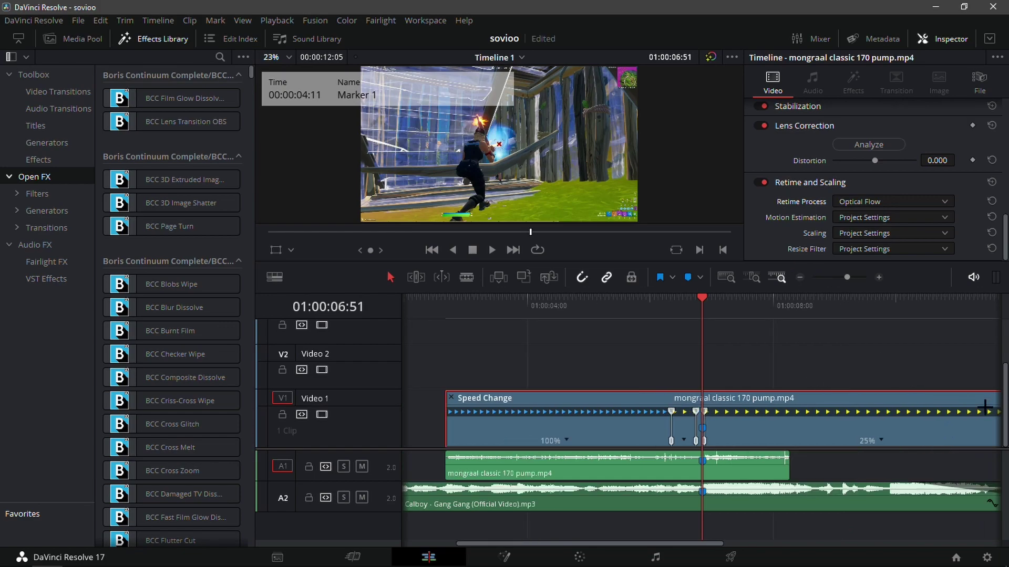
left_click_drag(709, 324, 799, 347)
key("ctrl+b")
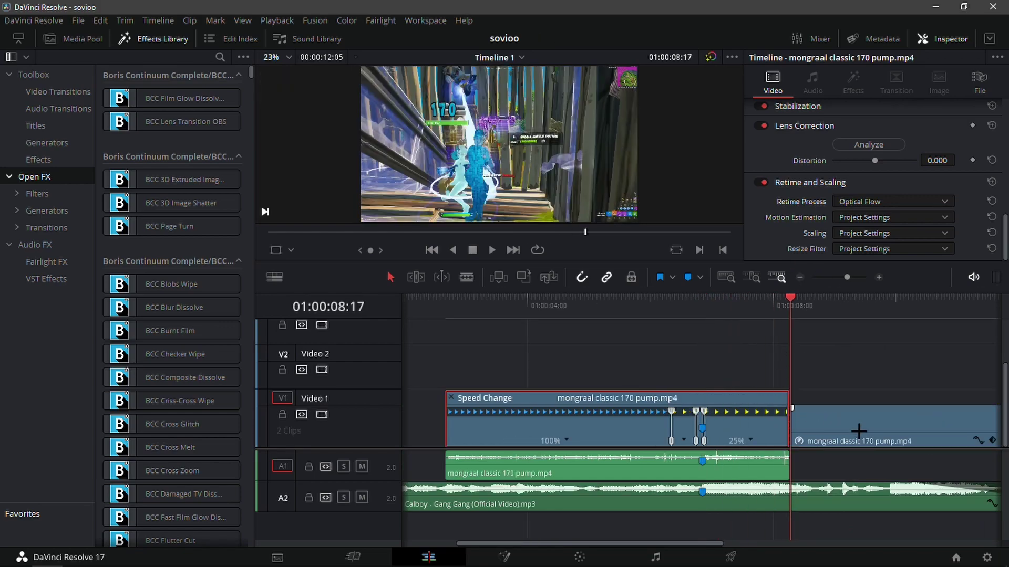
key("Delete")
Step: Play back the speed ramp around Marker 1 to check its timing
left_click(665, 306)
key("space")
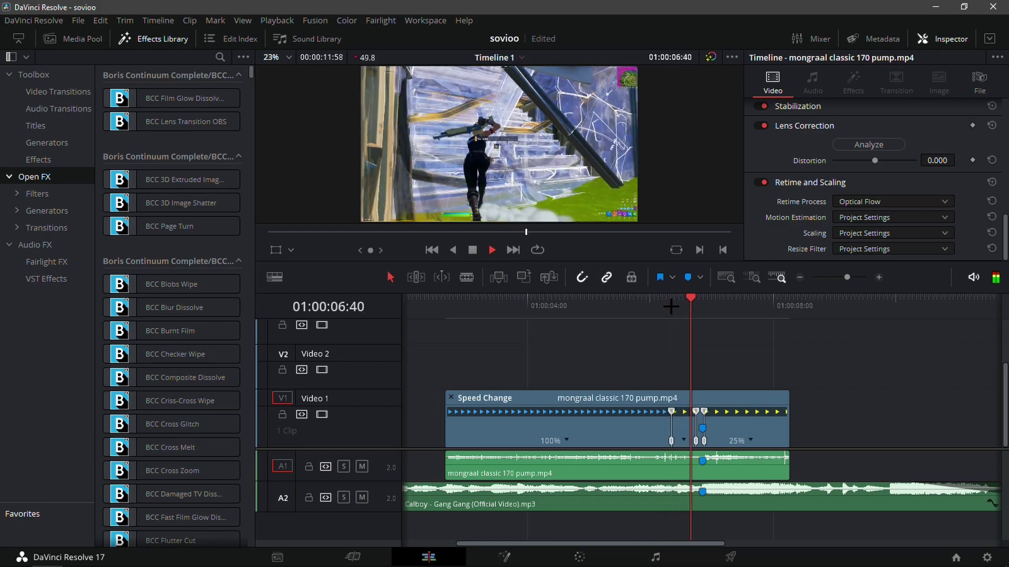
left_click(651, 305)
left_click(673, 295)
key("space")
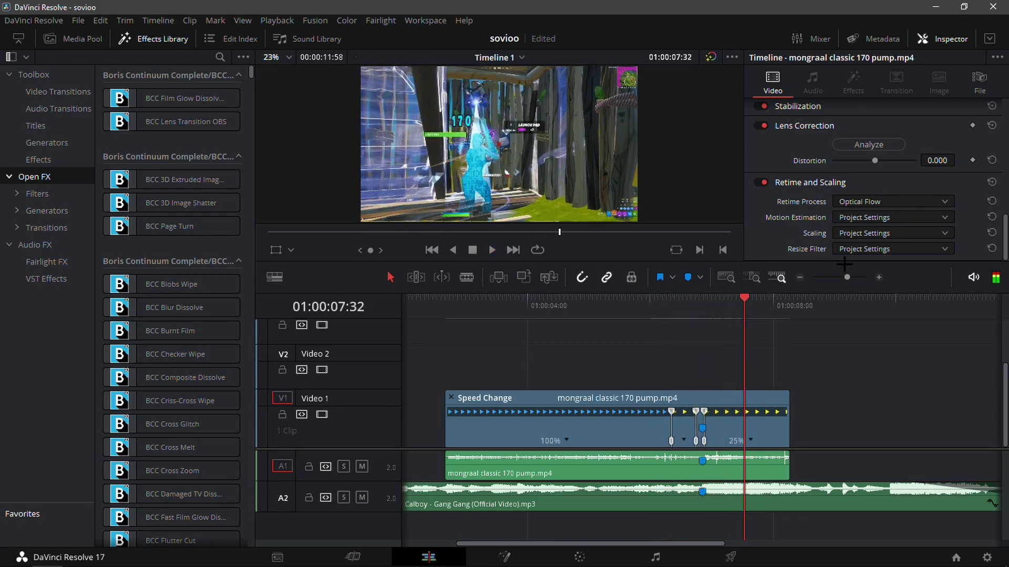
Step: Move the speed point at the start of the 400% section earlier so that section ends exactly on Marker 1
left_click(879, 278)
left_click(590, 338)
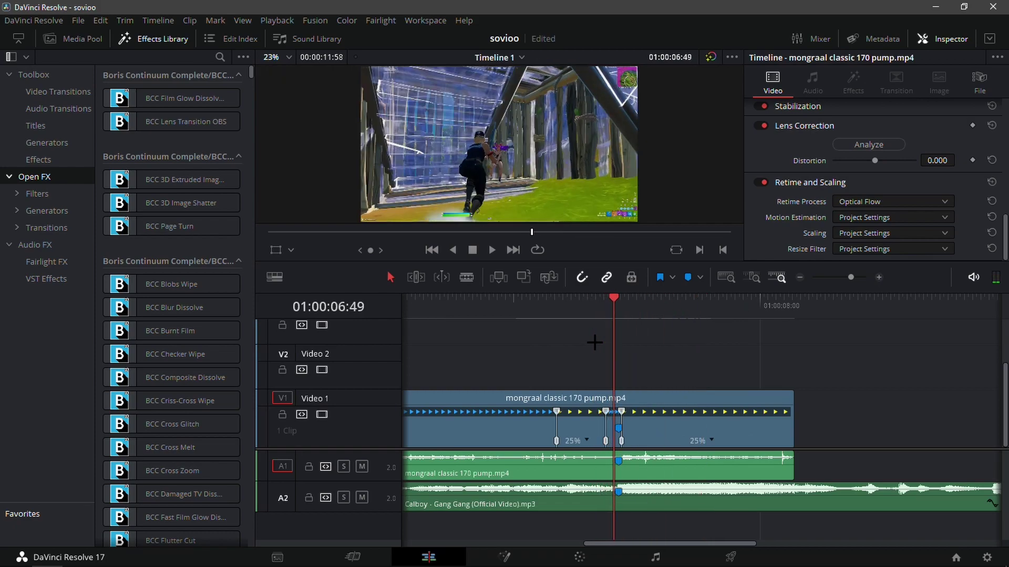
left_click(884, 277)
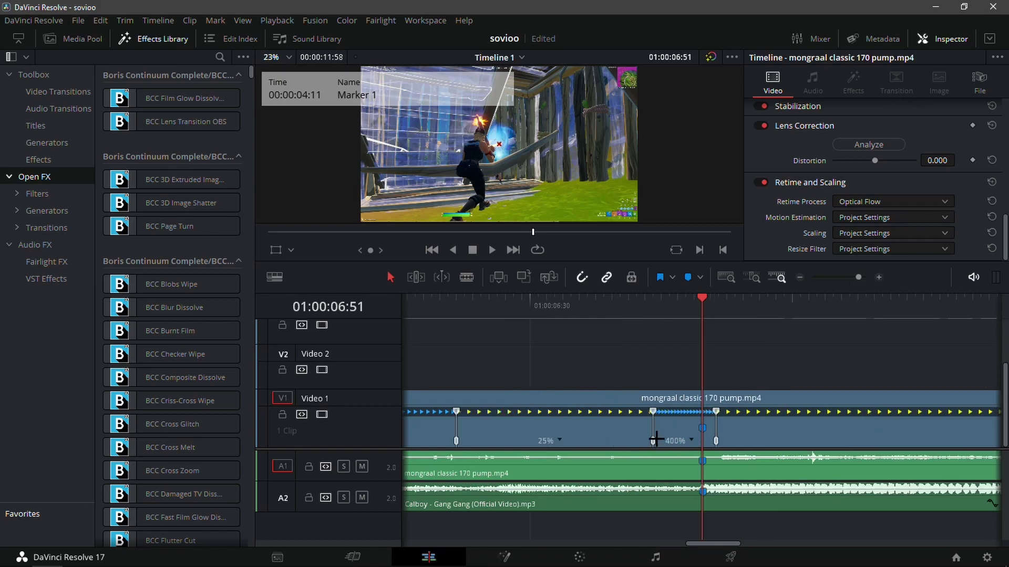
left_click_drag(654, 440, 640, 439)
Step: Replay the slow and fast sections through Marker 1 to check the adjusted sync with the music
left_click(571, 309)
key("space")
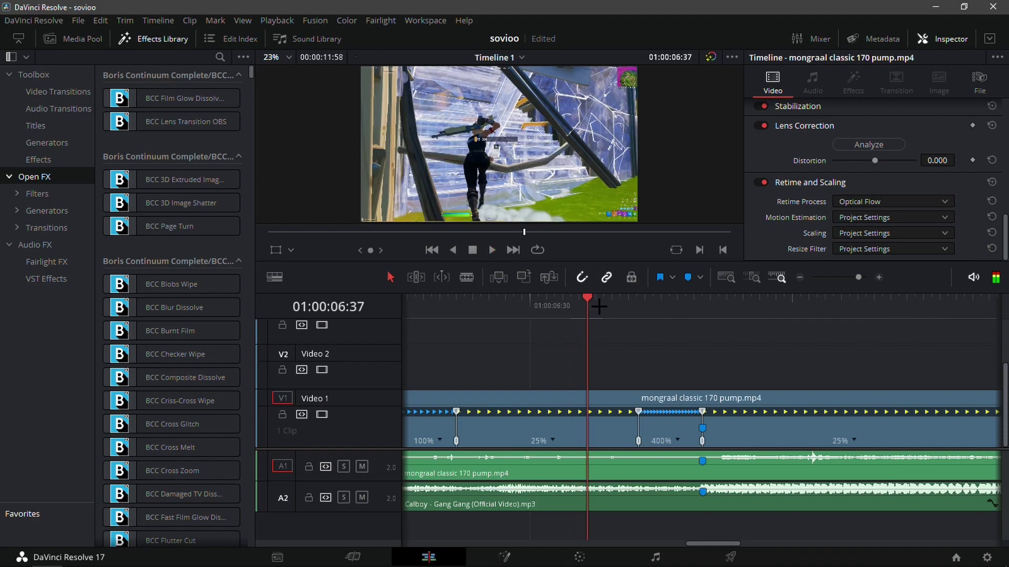
left_click(541, 309)
left_click(565, 309)
left_click(564, 309)
left_click_drag(564, 309, 440, 359)
key("space")
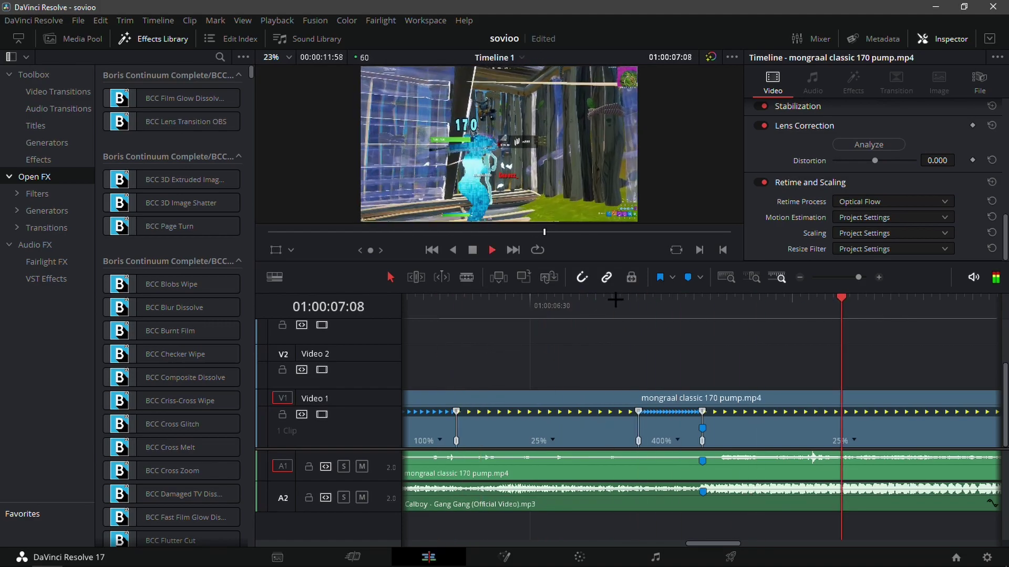
Step: Split the gameplay video clip at the first speed point, 01:00:06:21, and at Marker 1, 01:00:06:51
left_click(799, 279)
left_click_drag(652, 306, 568, 375)
left_click(600, 405)
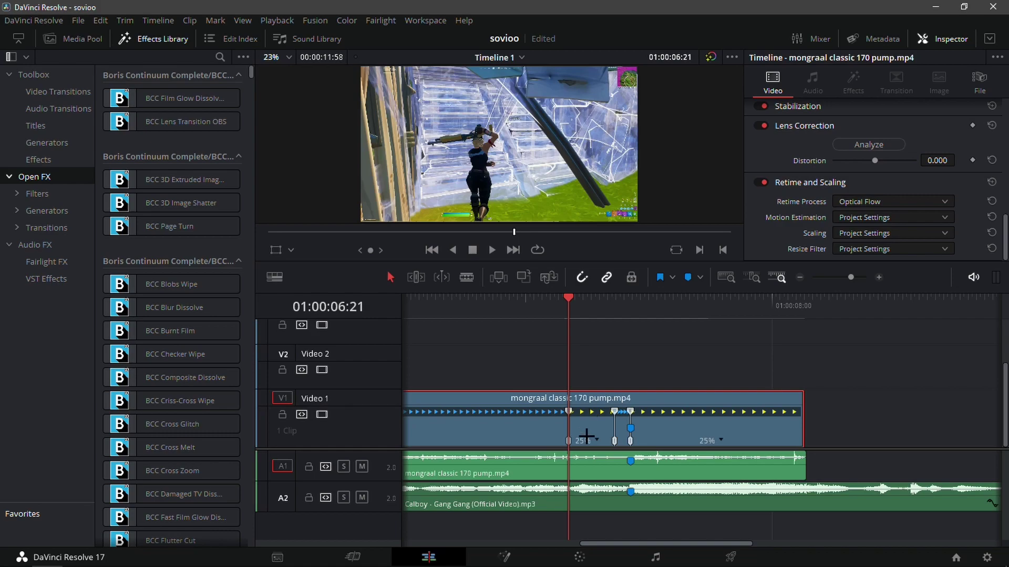
key("ctrl+b")
left_click_drag(611, 302, 628, 318)
left_click(613, 437)
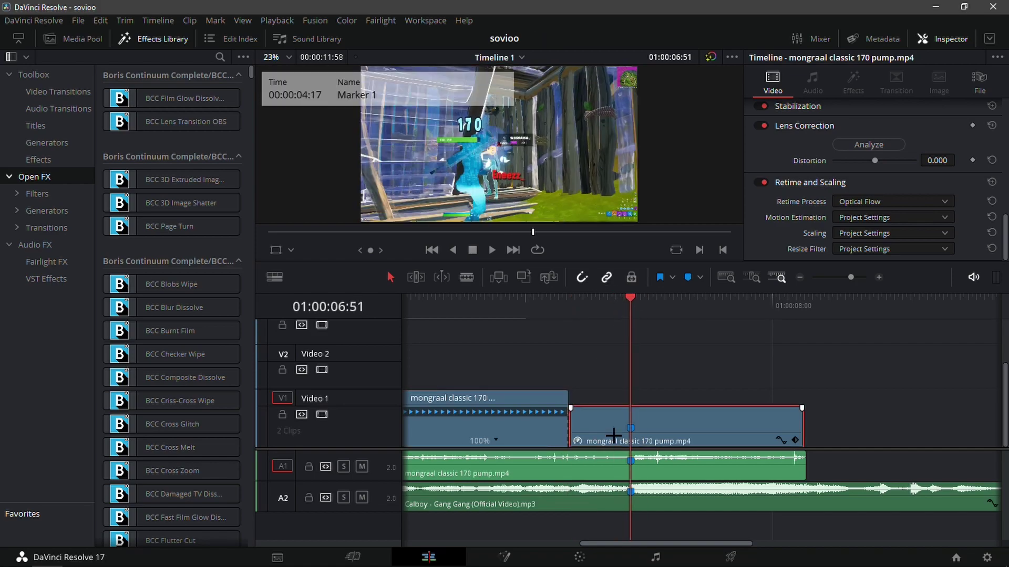
key("ctrl+b")
Step: Duplicate the short middle video segment onto track Video 2, directly above the original
left_click(584, 324)
left_click_drag(578, 306, 604, 402)
left_click(597, 426)
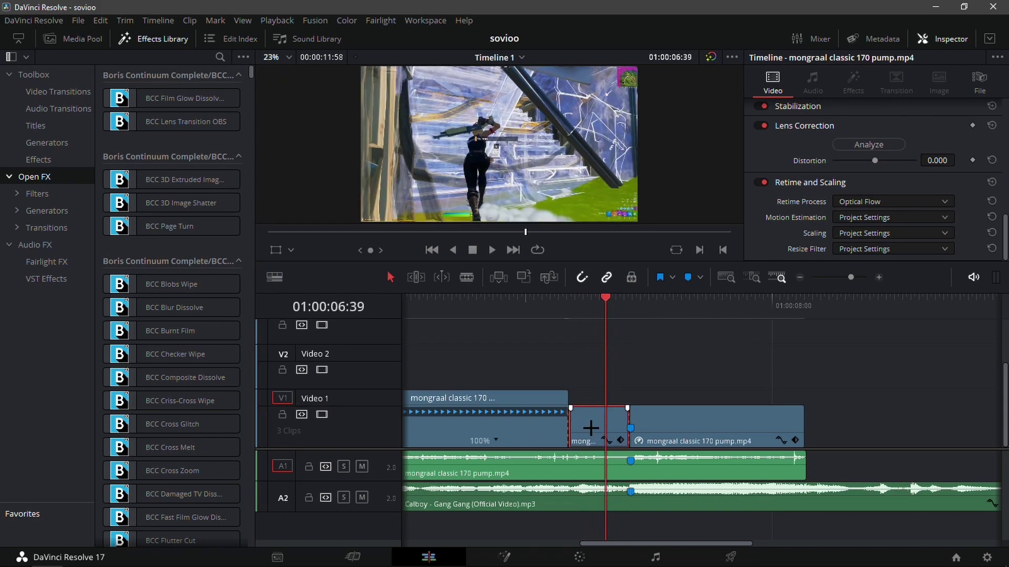
left_click_drag(592, 419, 594, 358)
key("Up")
left_click_drag(577, 318, 588, 317)
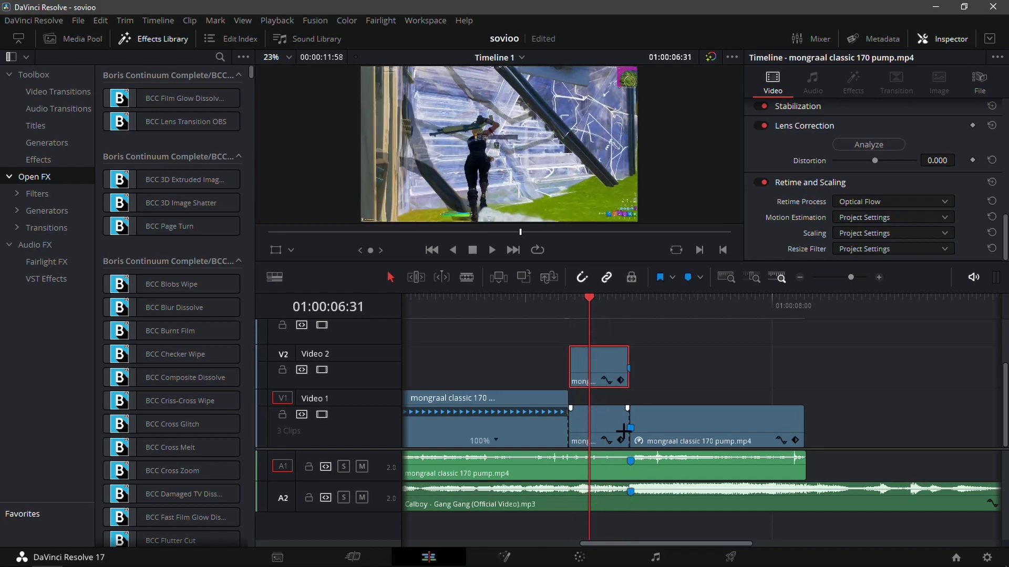
left_click(583, 423)
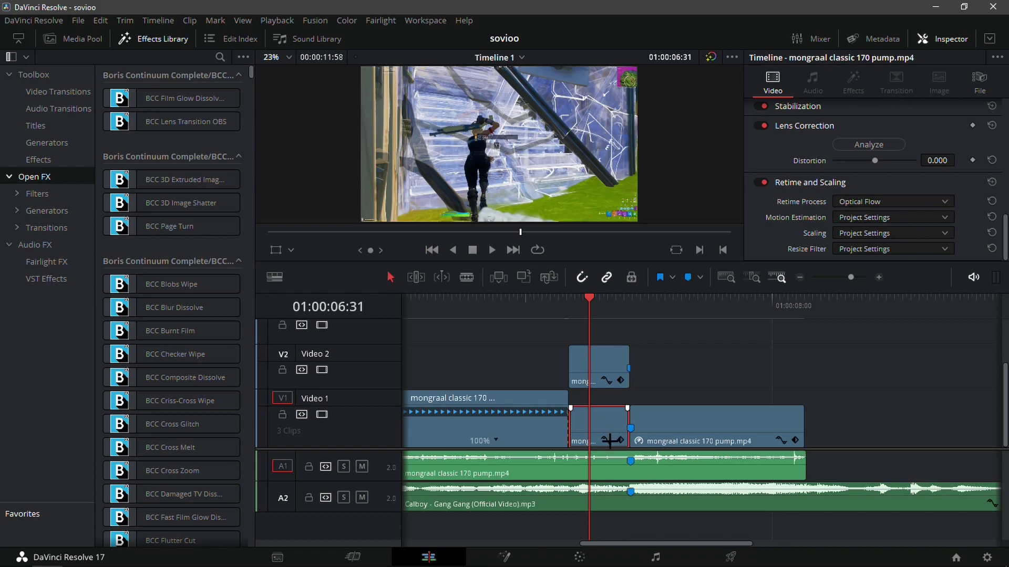
left_click(602, 377)
left_click(609, 359)
left_click(582, 333)
scroll(847, 476, "down", 3)
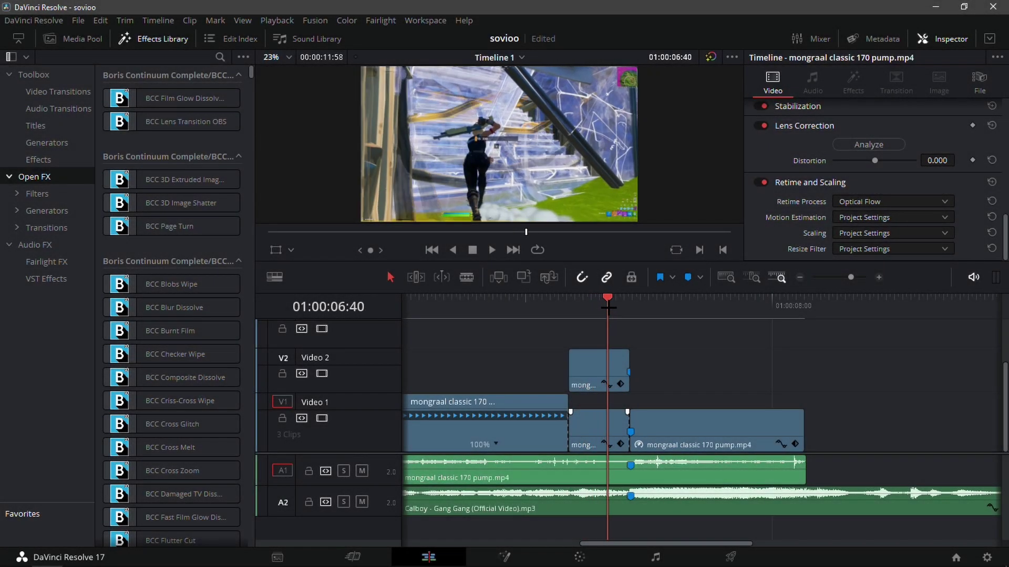
Step: Open the duplicated segment on Video 2 in the Color page and go to its first frame, 01:00:06:21
left_click_drag(603, 311, 605, 313)
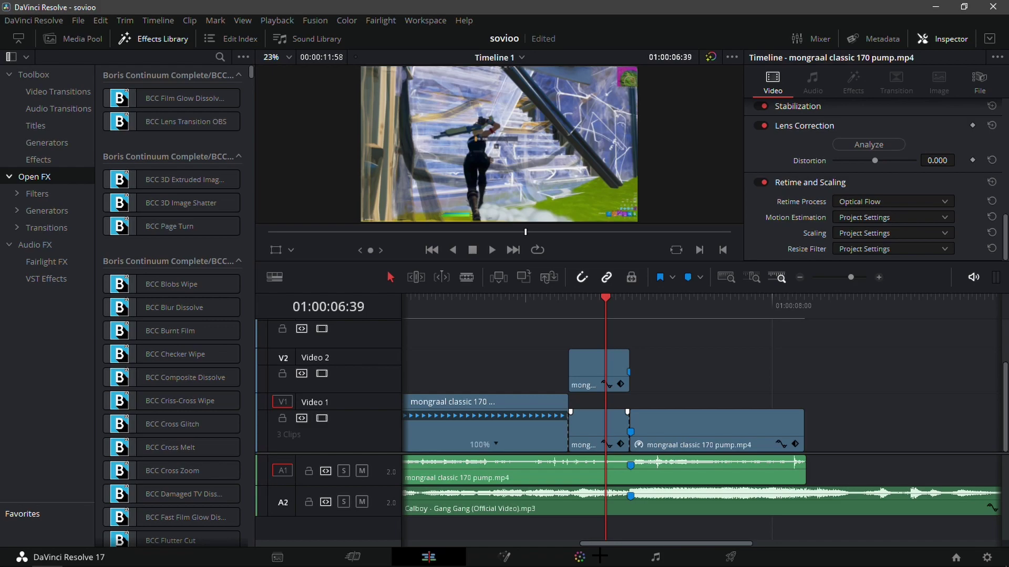
left_click(593, 364)
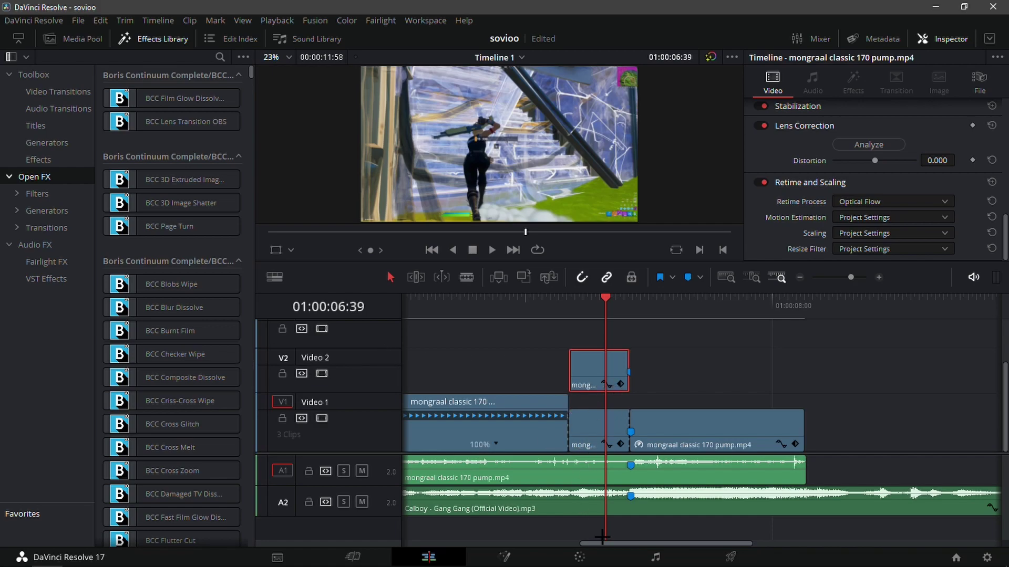
left_click(578, 556)
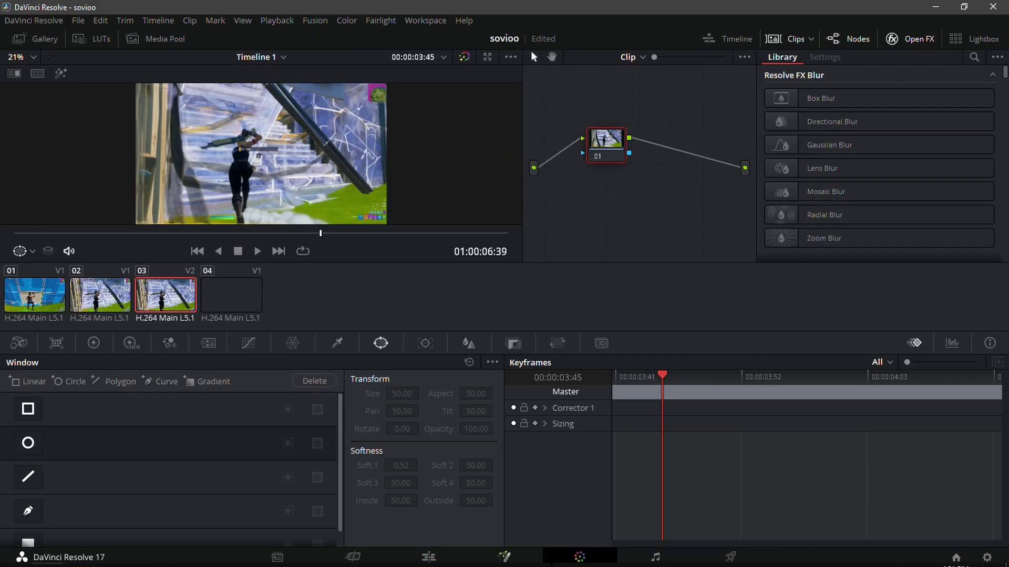
left_click_drag(662, 377, 587, 387)
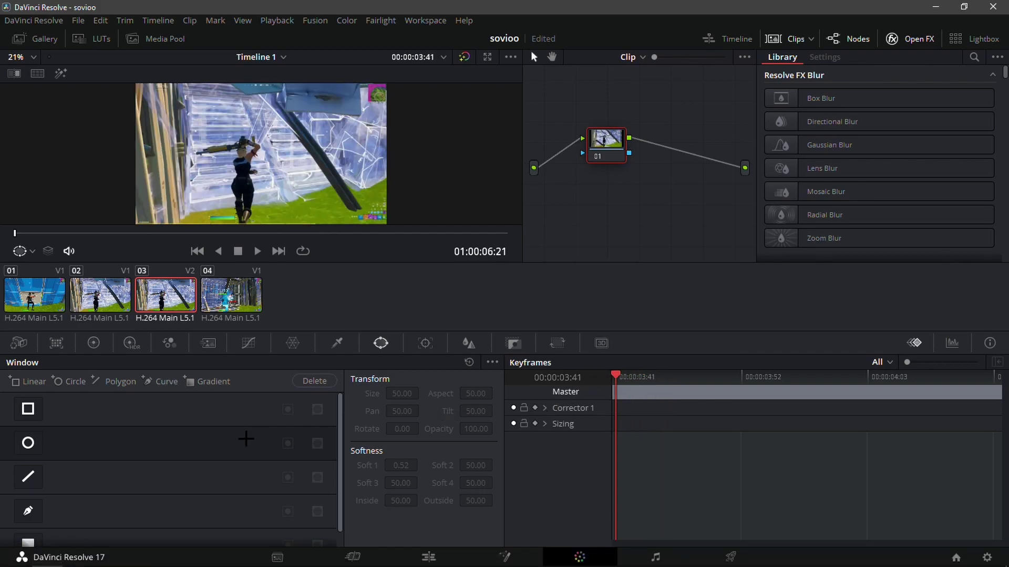
Step: Turn on automatic keyframing for Corrector 1 on the duplicated segment
scroll(268, 169, "up", 5)
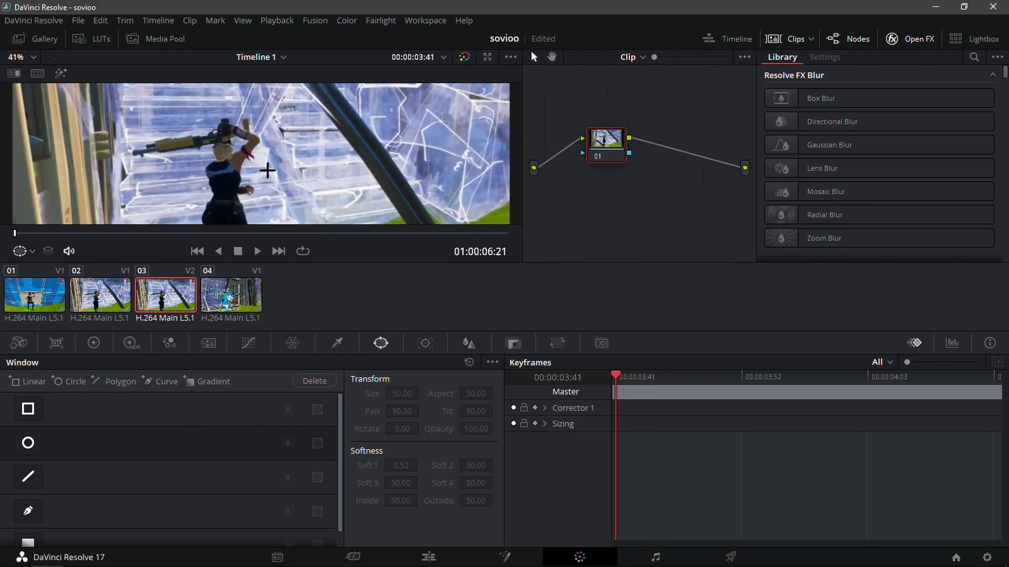
scroll(264, 166, "down", 1)
scroll(236, 178, "up", 2)
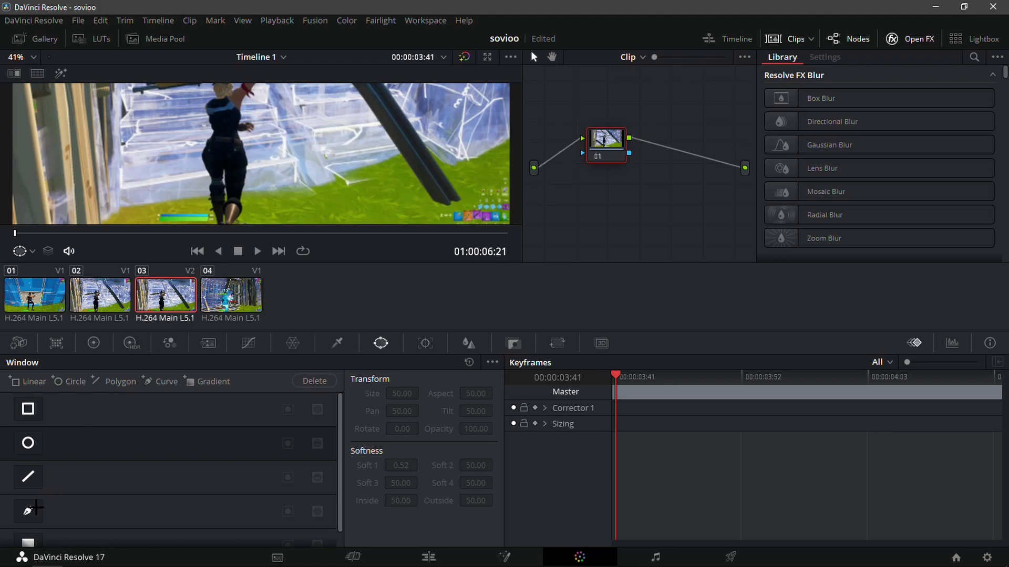
left_click(534, 409)
Step: Draw a rough closed curve window over the grass beside the character's feet as a masking trial
left_click(28, 510)
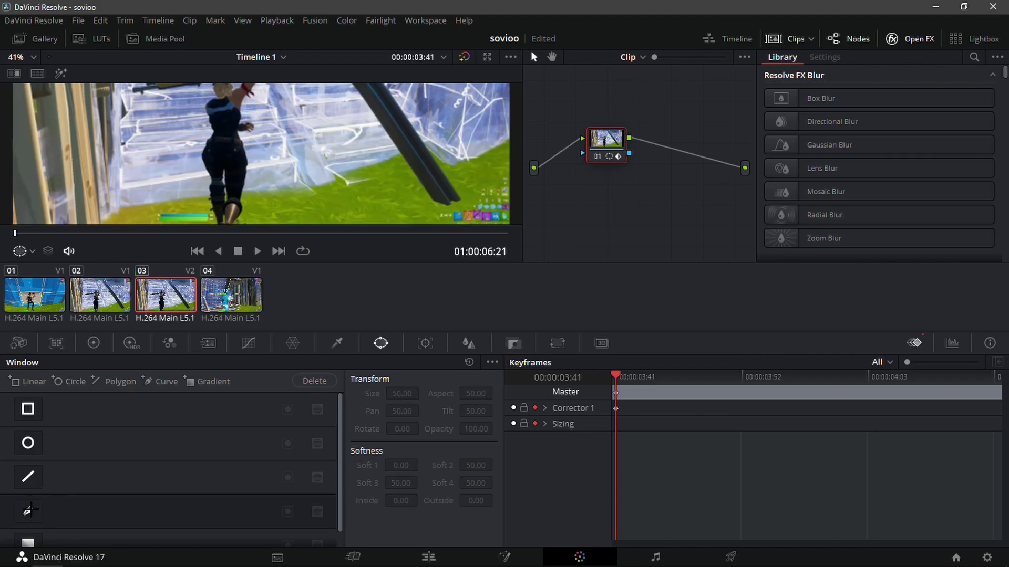
scroll(252, 220, "up", 2)
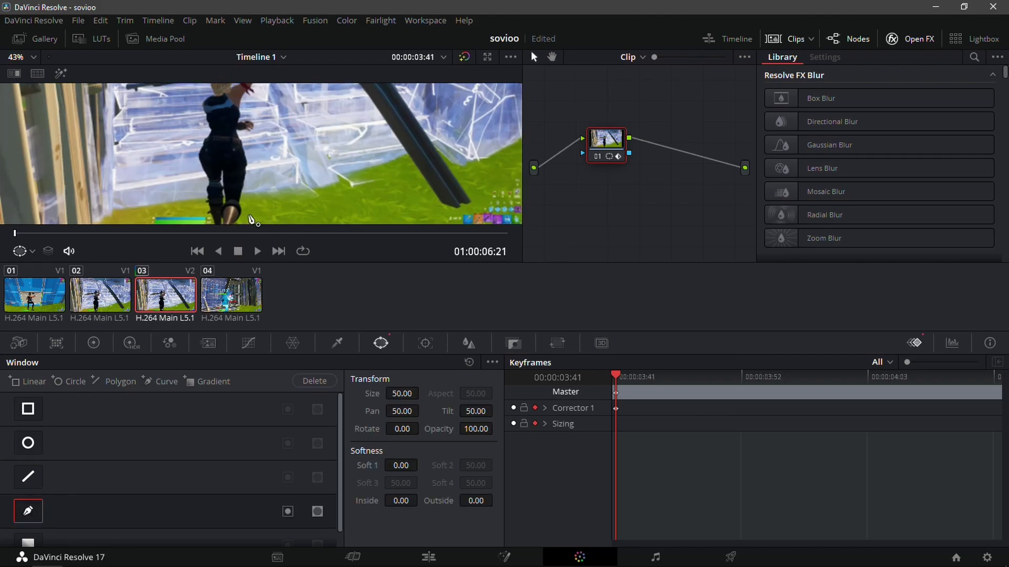
scroll(252, 220, "down", 2)
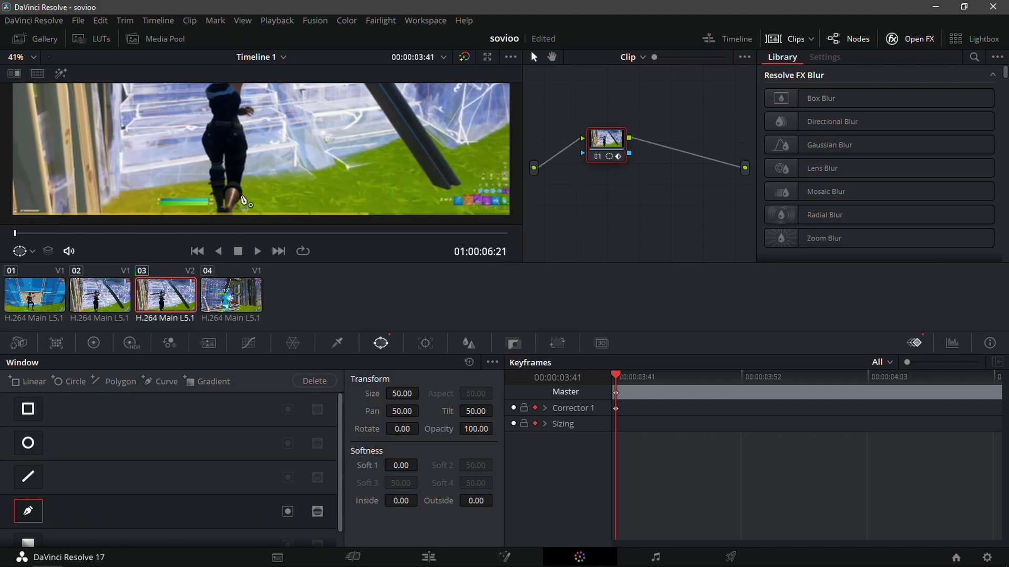
left_click(242, 211)
left_click(256, 206)
left_click(273, 194)
left_click(273, 166)
left_click(266, 158)
left_click(263, 170)
left_click(295, 183)
left_click(299, 149)
left_click(308, 132)
left_click(341, 163)
left_click(337, 189)
left_click(306, 193)
left_click(284, 200)
left_click(283, 206)
left_click(270, 208)
left_click(242, 211)
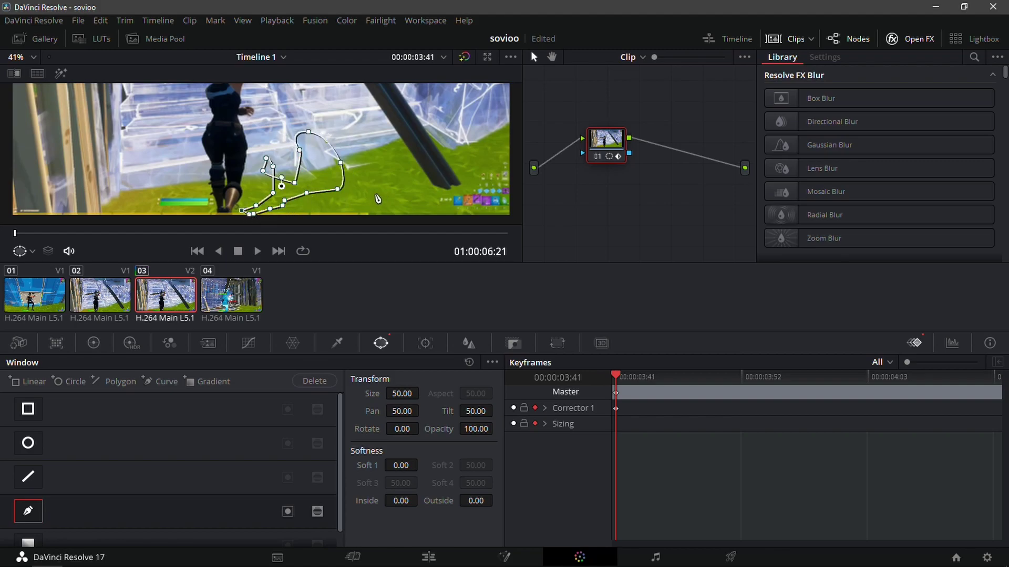
Step: Add an alpha output to the node graph for the trial mask on node 01
right_click(668, 183)
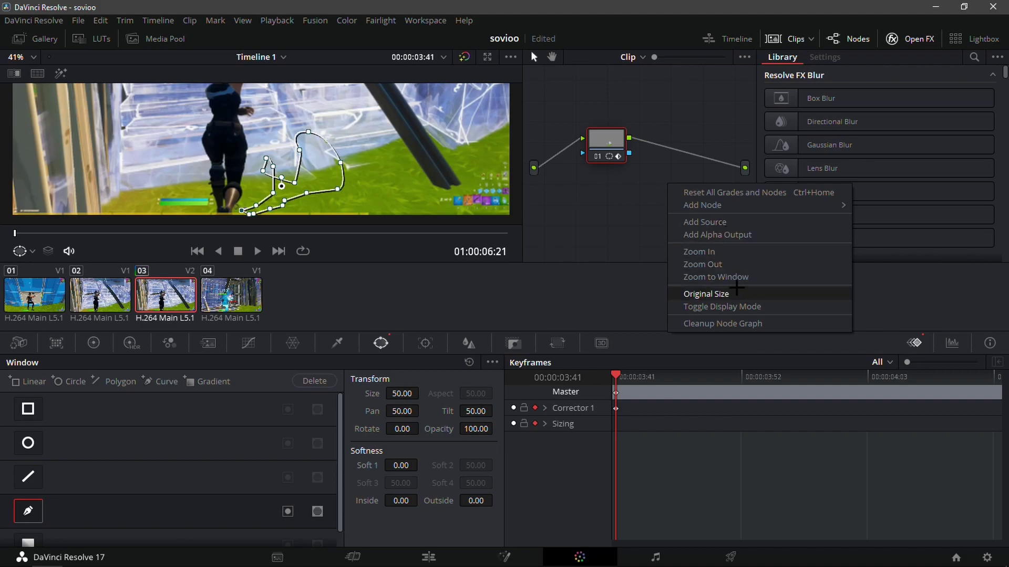
left_click(656, 182)
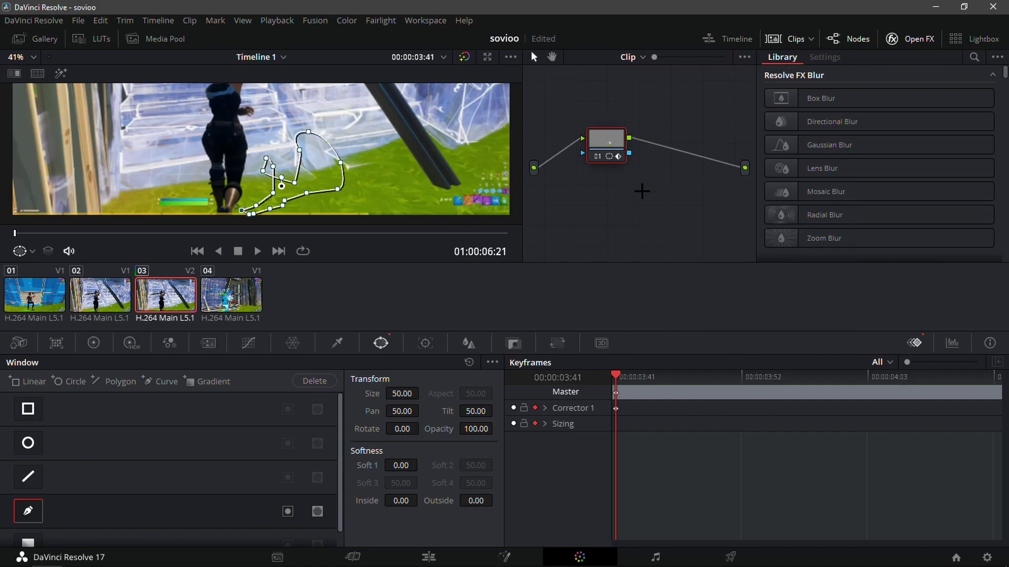
right_click(696, 188)
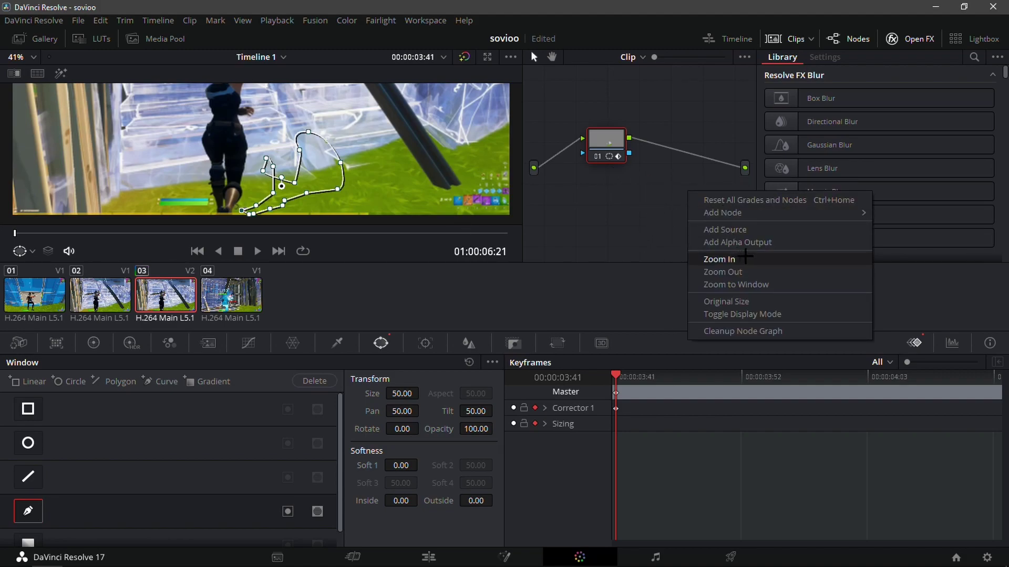
left_click(742, 243)
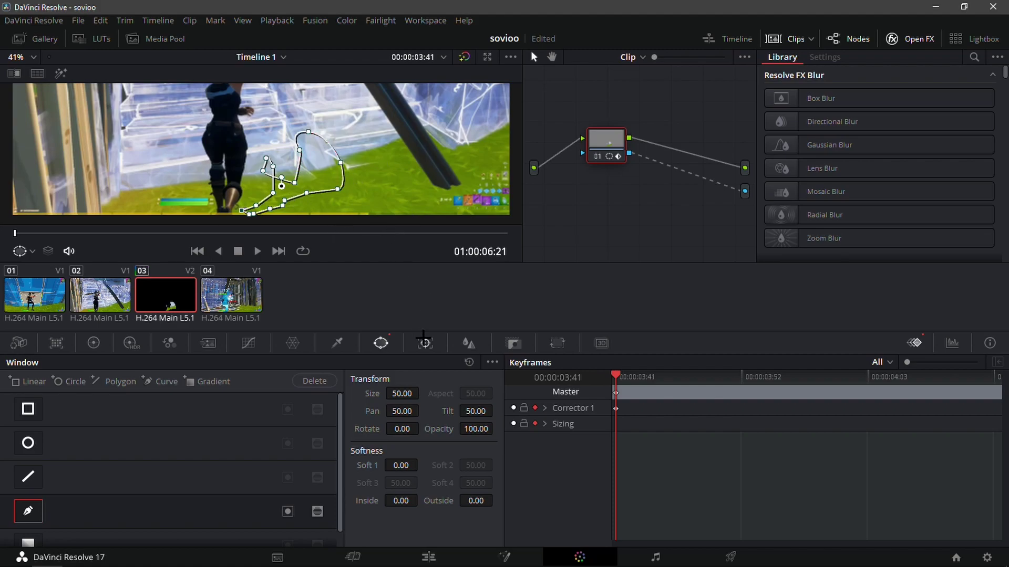
Step: Undo the alpha output and the trial curve window on node 01
key("ctrl+z")
key("ctrl+z")
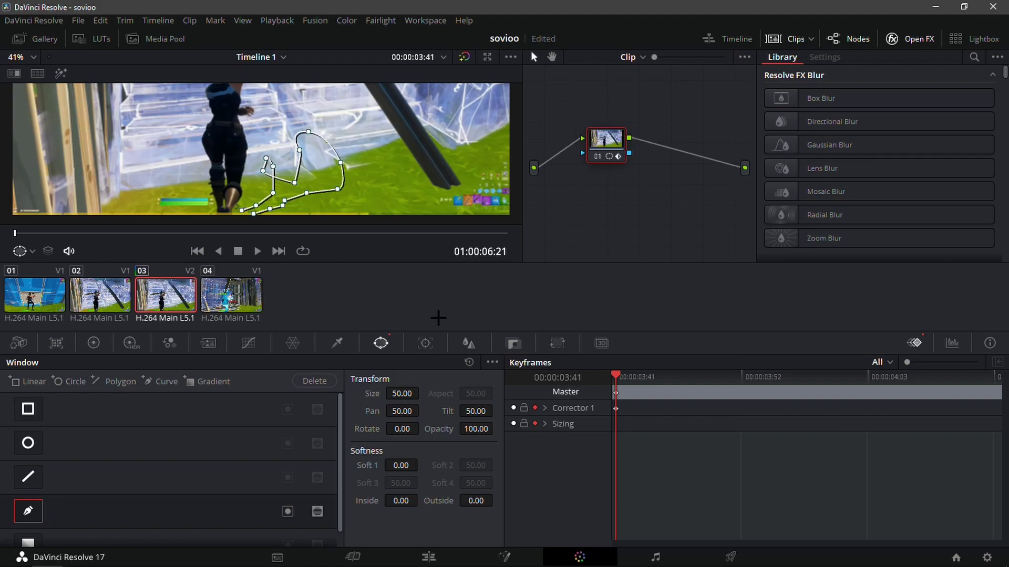
key("ctrl+z")
Step: Add an alpha output to the node graph and connect node 01's alpha channel to it
right_click(646, 201)
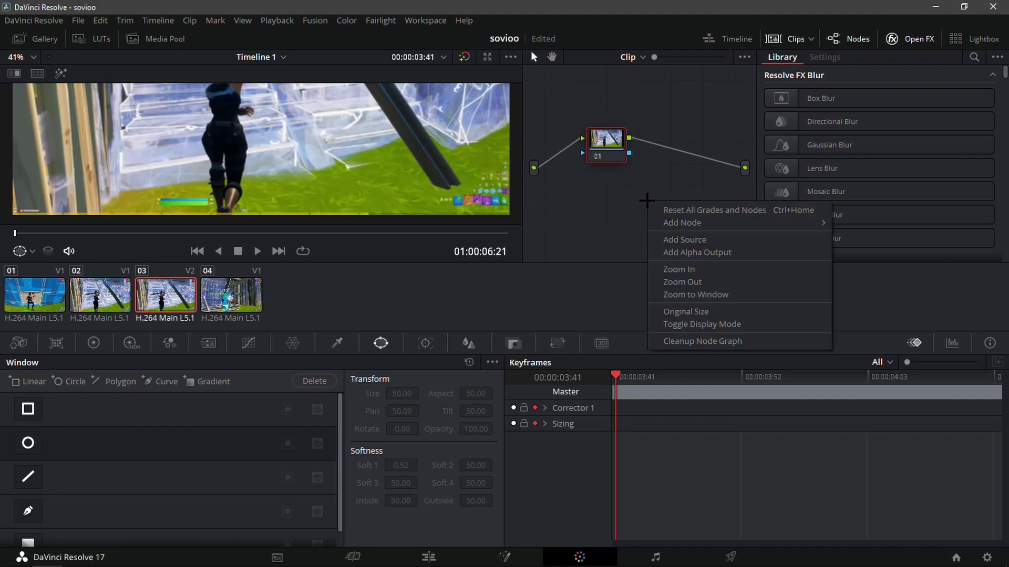
left_click(696, 254)
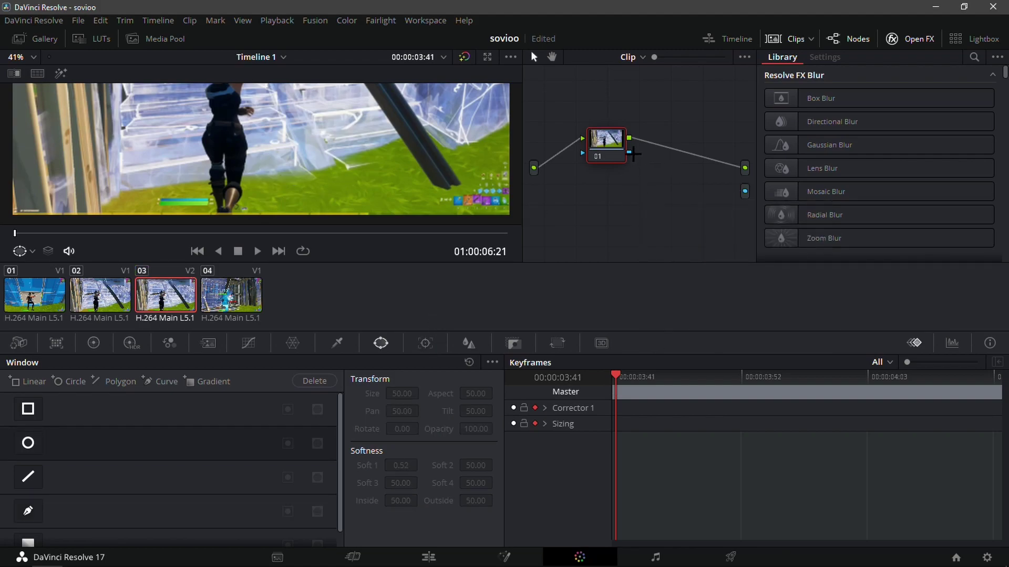
Step: Activate a new curve window on node 01 and bring the character's feet into close view
left_click(28, 511)
scroll(227, 207, "up", 3)
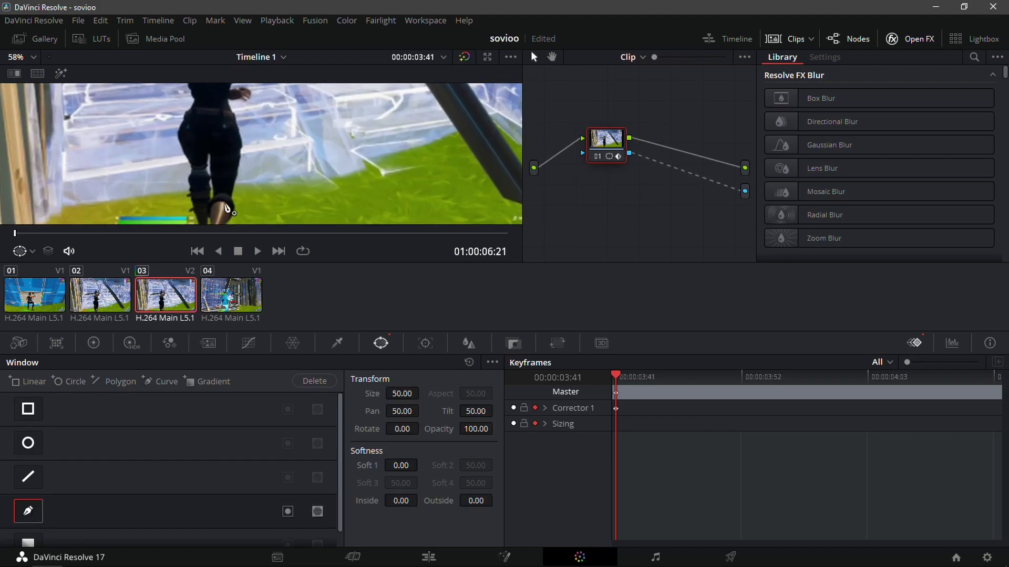
scroll(243, 202, "down", 1)
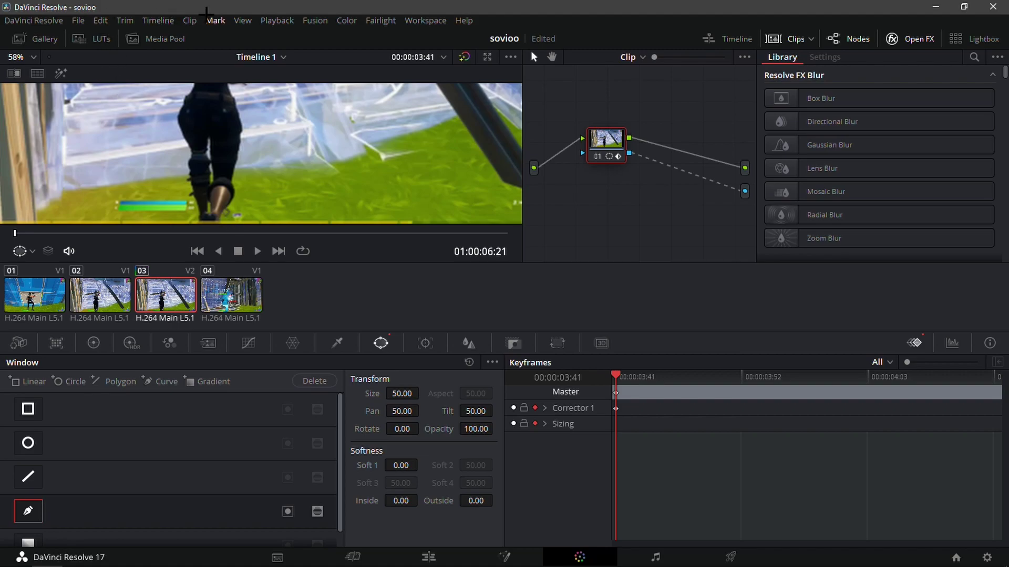
left_click(275, 20)
mouse_move(412, 65)
left_click(485, 68)
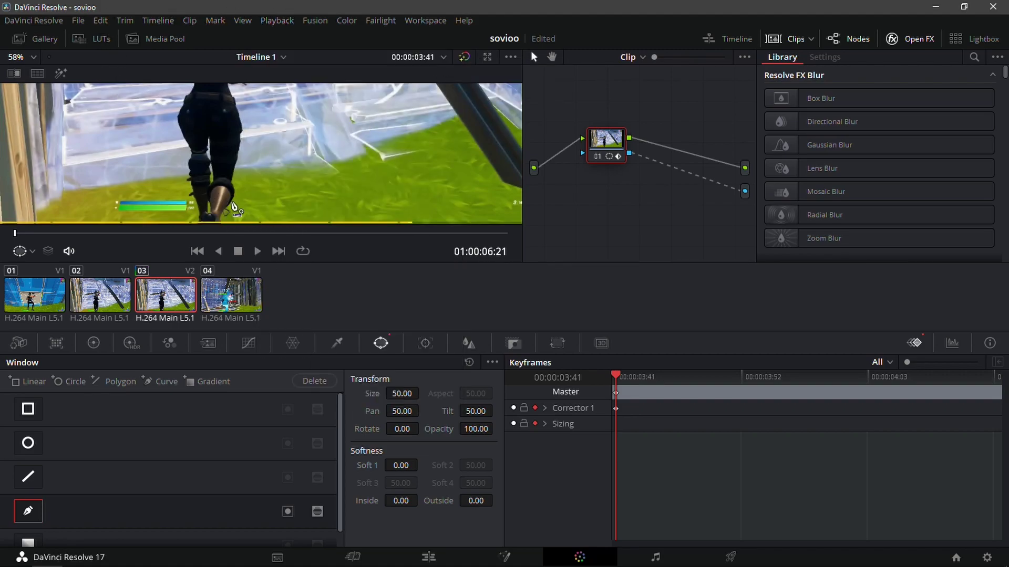
Step: Trace the curve mask from the character's bare calf up the outer leg and hip and around the lowered hand
left_click_drag(222, 218, 246, 129)
scroll(243, 139, "up", 3)
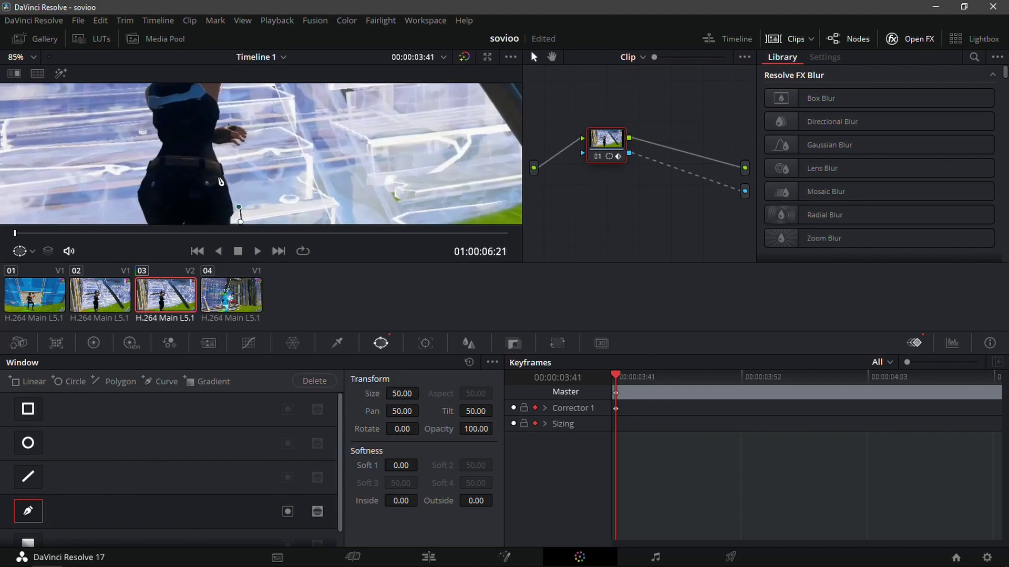
mouse_move(236, 182)
left_mouse_down()
mouse_move(226, 148)
mouse_move(252, 137)
mouse_move(228, 124)
left_mouse_up()
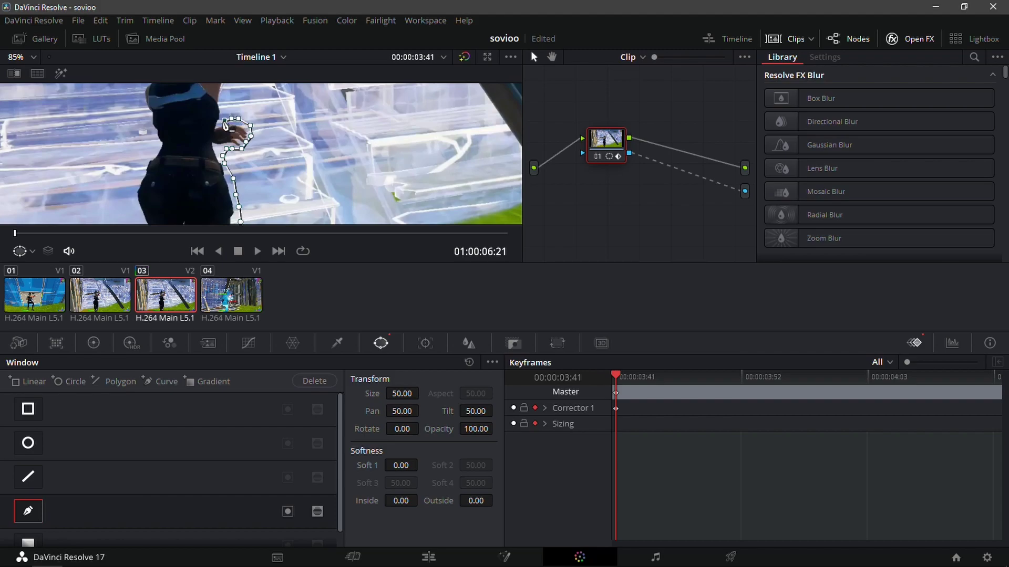
Step: Continue the curve mask up the torso, around the raised arm and along the gun's upper edge to its muzzle
scroll(223, 118, "up", 1)
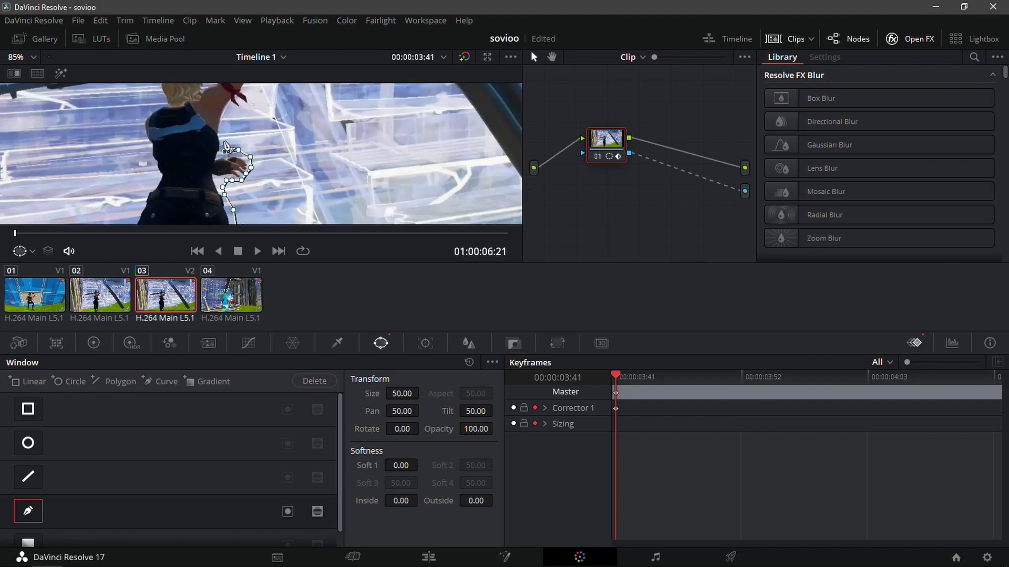
mouse_move(225, 145)
left_mouse_down()
mouse_move(230, 106)
mouse_move(231, 139)
mouse_move(239, 136)
mouse_move(264, 97)
mouse_move(260, 120)
mouse_move(198, 88)
mouse_move(177, 89)
mouse_move(147, 119)
mouse_move(56, 119)
mouse_move(13, 136)
left_mouse_up()
scroll(231, 109, "up", 2)
scroll(266, 93, "up", 2)
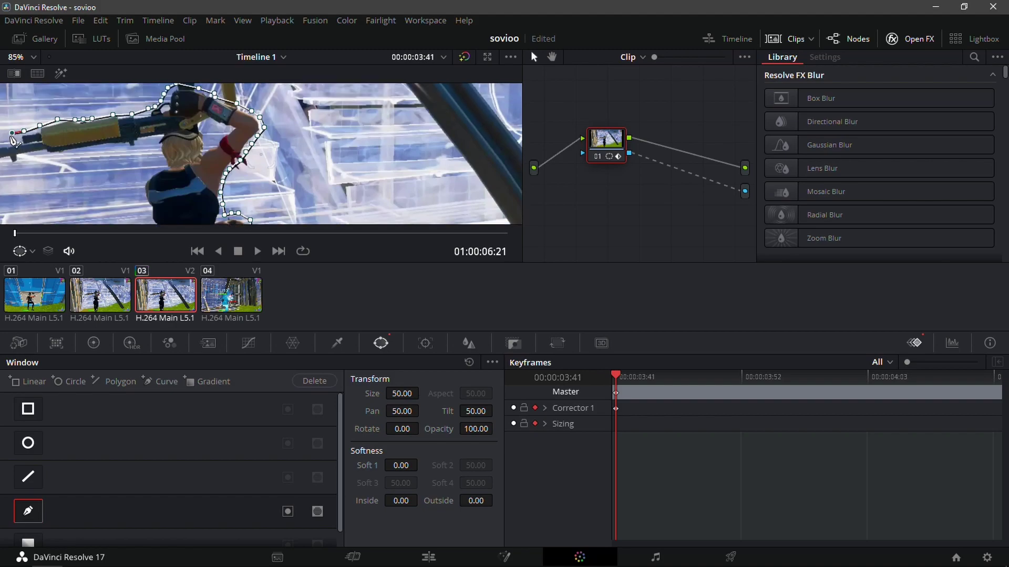
Step: Trace the curve mask around the gun's muzzle, back along its underside and down to the character's shoulder
scroll(2, 146, "down", 2)
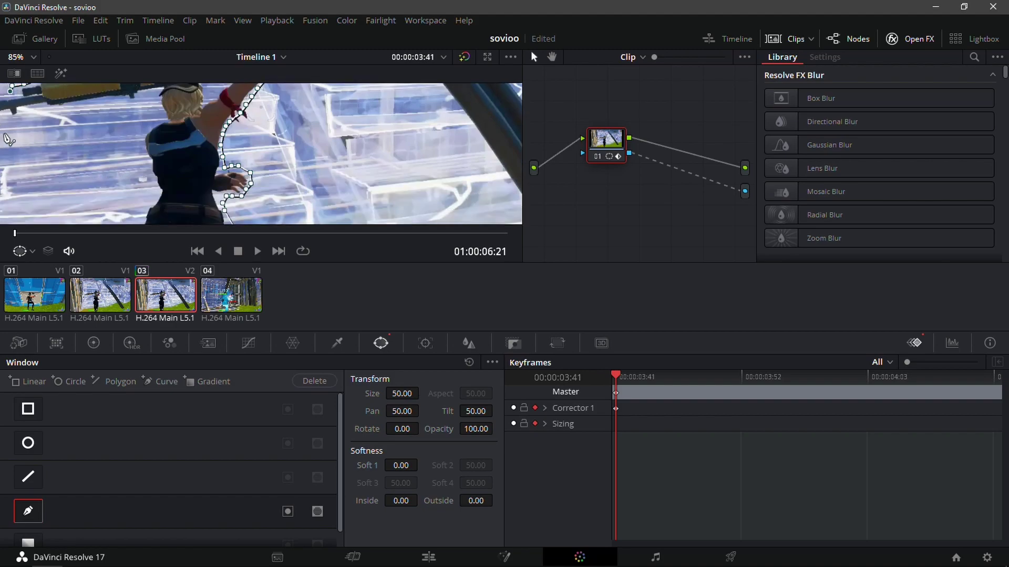
scroll(9, 122, "up", 2)
scroll(11, 120, "down", 1)
mouse_move(46, 141)
left_mouse_down()
mouse_move(23, 143)
mouse_move(26, 161)
mouse_move(167, 143)
mouse_move(159, 196)
left_mouse_up()
Step: Continue the curve mask down the character's back and waist and around the hip on the gun's side
scroll(163, 202, "down", 2)
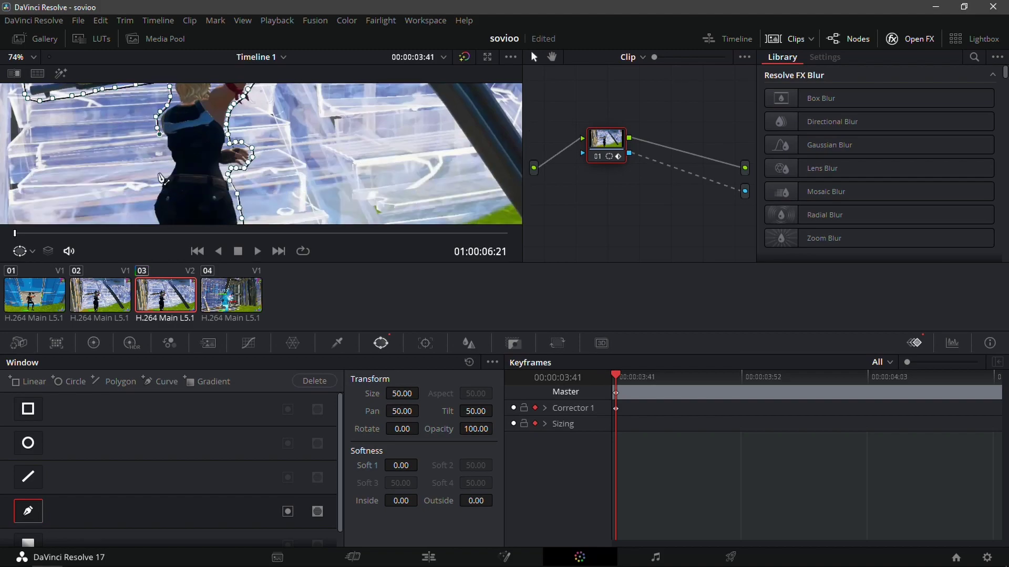
left_click(160, 142)
left_click(166, 152)
scroll(172, 169, "down", 2)
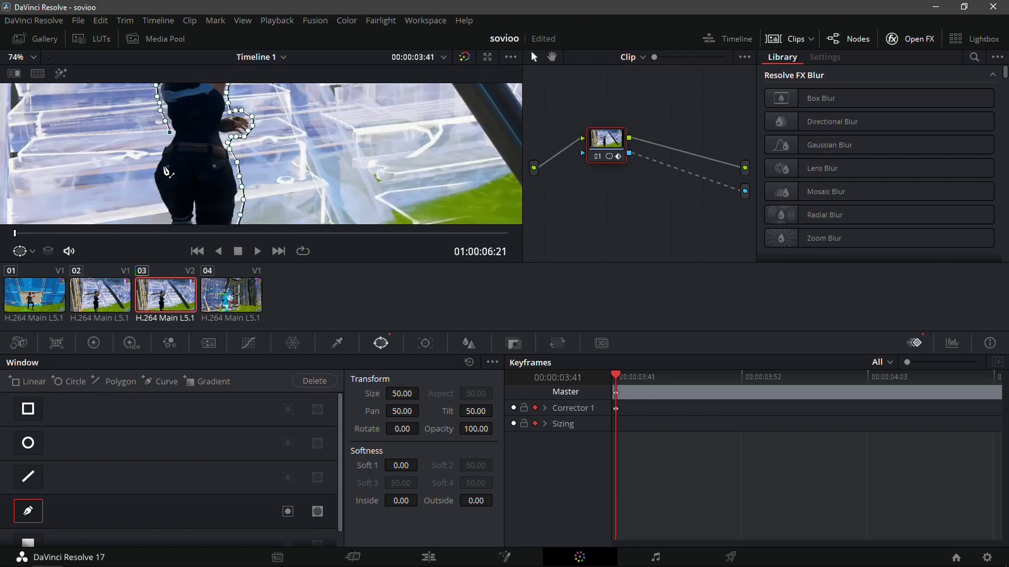
left_click(161, 151)
left_click(154, 162)
left_click(150, 179)
left_click(155, 192)
left_click(159, 201)
Step: Trace the curve mask down the outer edge of the character's leg beside the health bar to the foot
scroll(166, 212, "down", 2)
left_click(165, 186)
left_click(165, 192)
left_click(163, 201)
left_click(164, 215)
scroll(168, 210, "down", 3)
left_click(166, 176)
left_click(167, 188)
left_click(170, 203)
left_click(174, 212)
left_click(179, 224)
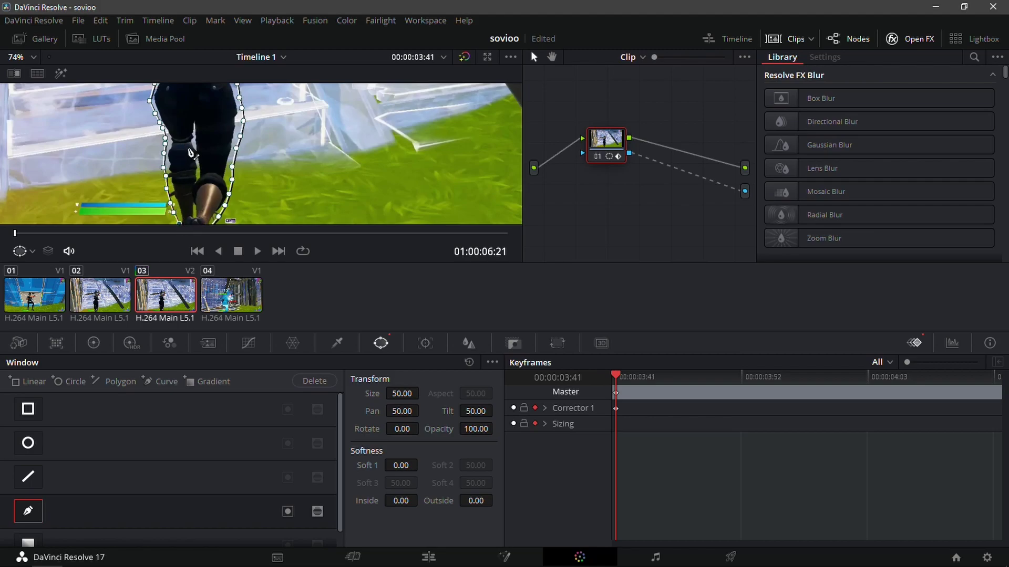
Step: Trace the curve mask around the gap between the character's legs and back down to the feet
scroll(190, 158, "down", 2)
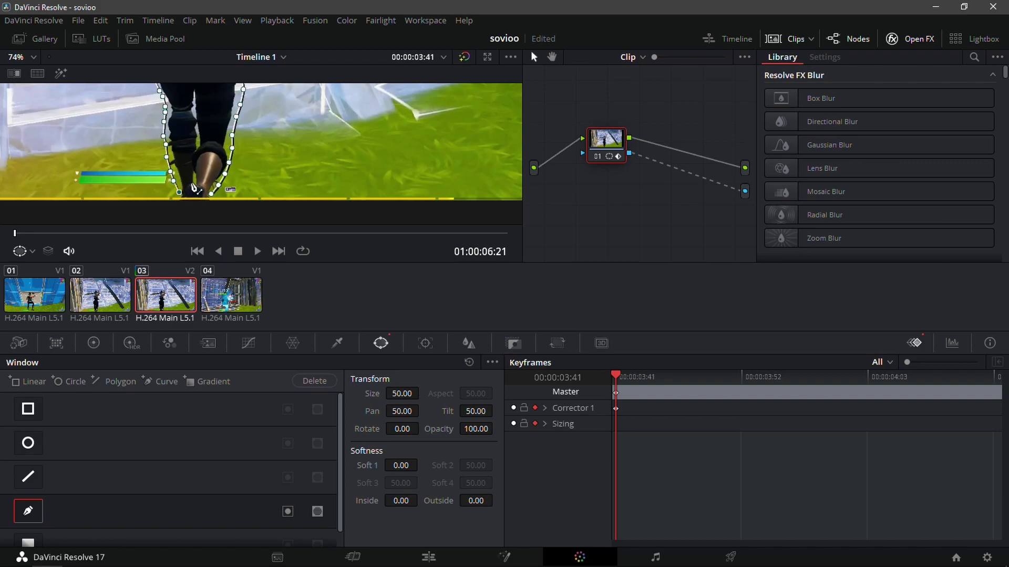
left_click(191, 184)
left_click(193, 119)
left_click(197, 121)
left_click(200, 126)
left_click(203, 137)
left_click(202, 154)
left_click(198, 174)
left_click(193, 186)
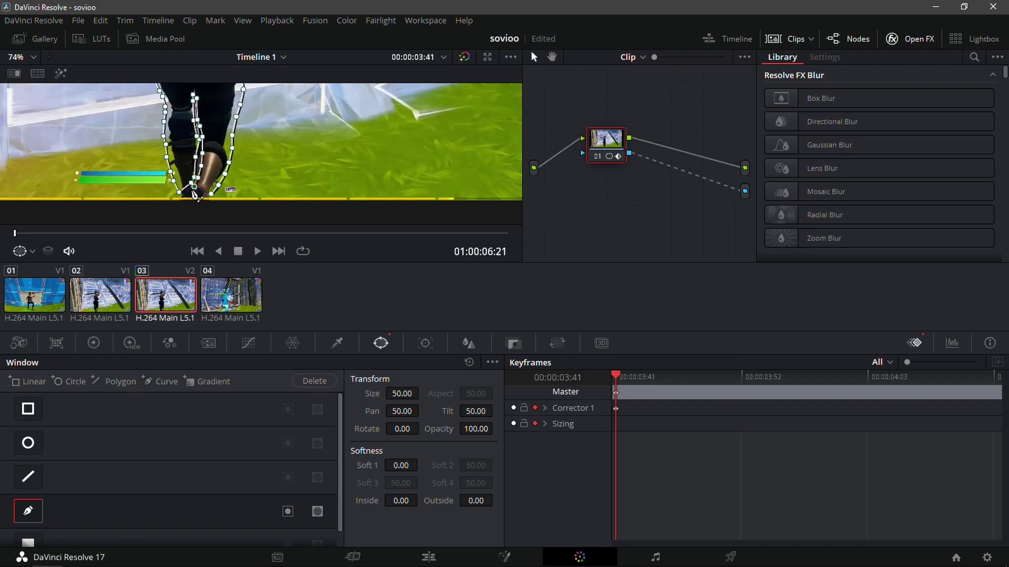
Step: Trace the underside of the other foot and close the curve mask at its starting point
left_click(194, 198)
left_click(204, 198)
left_click(211, 194)
left_click_drag(245, 160, 239, 221)
left_click_drag(239, 118, 210, 194)
left_click_drag(197, 153, 187, 133)
scroll(190, 137, "down", 3)
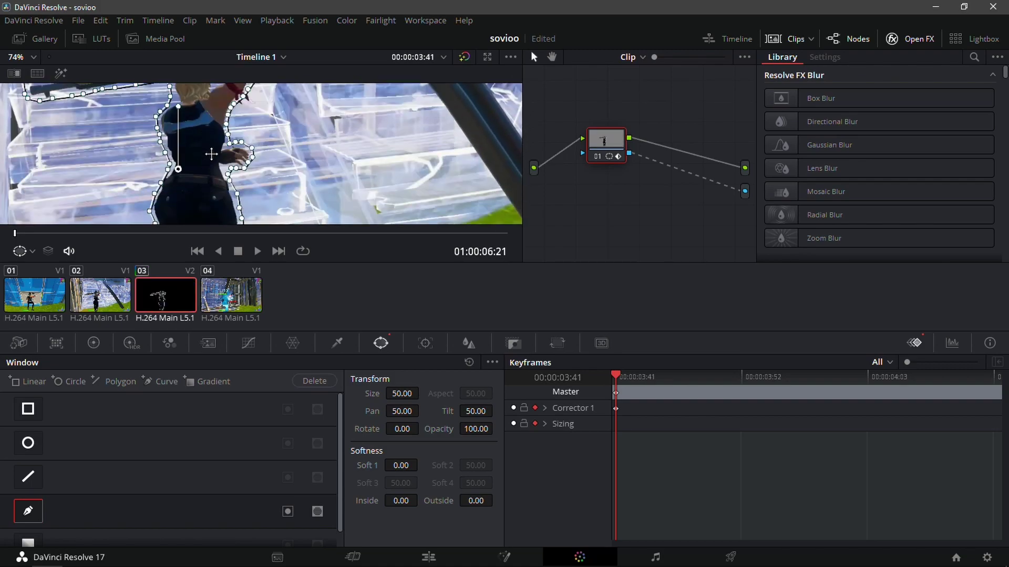
scroll(296, 173, "down", 3)
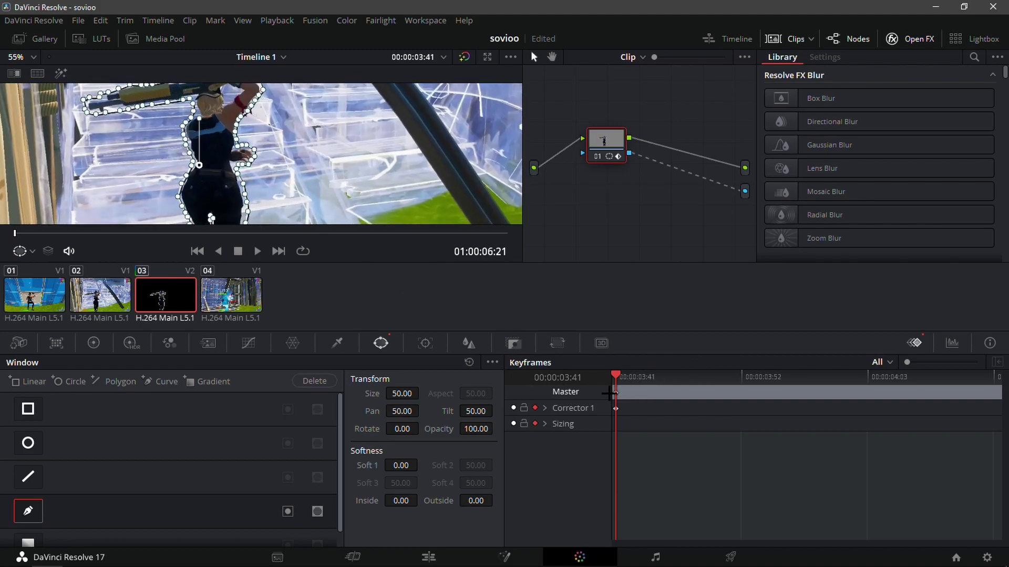
Step: Compare the mask with the character's movement across frames from 01:00:06:21 to 01:00:06:46
left_click_drag(626, 370, 628, 405)
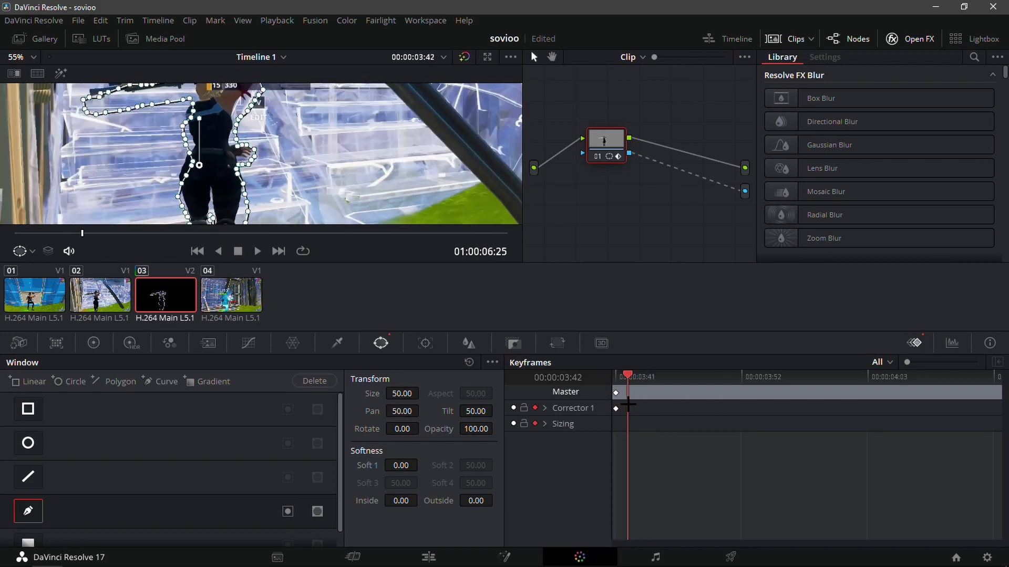
left_click(615, 404)
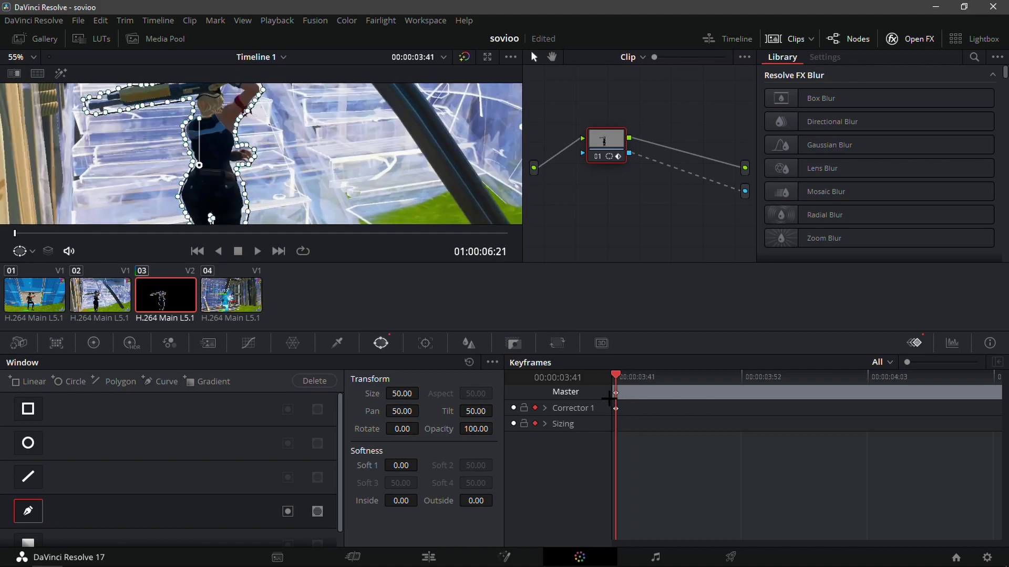
scroll(293, 146, "down", 4)
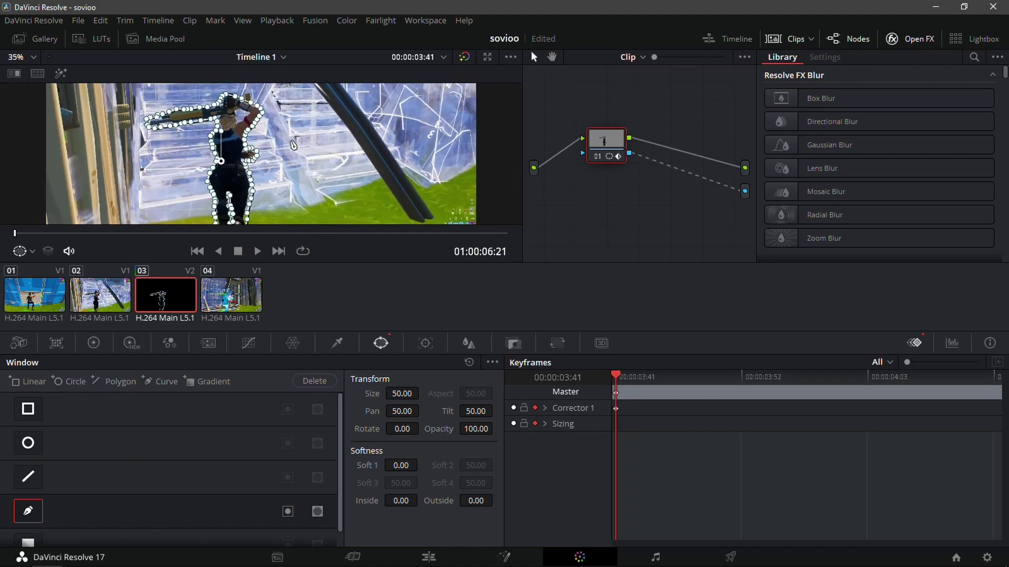
scroll(293, 145, "down", 2)
key("Right")
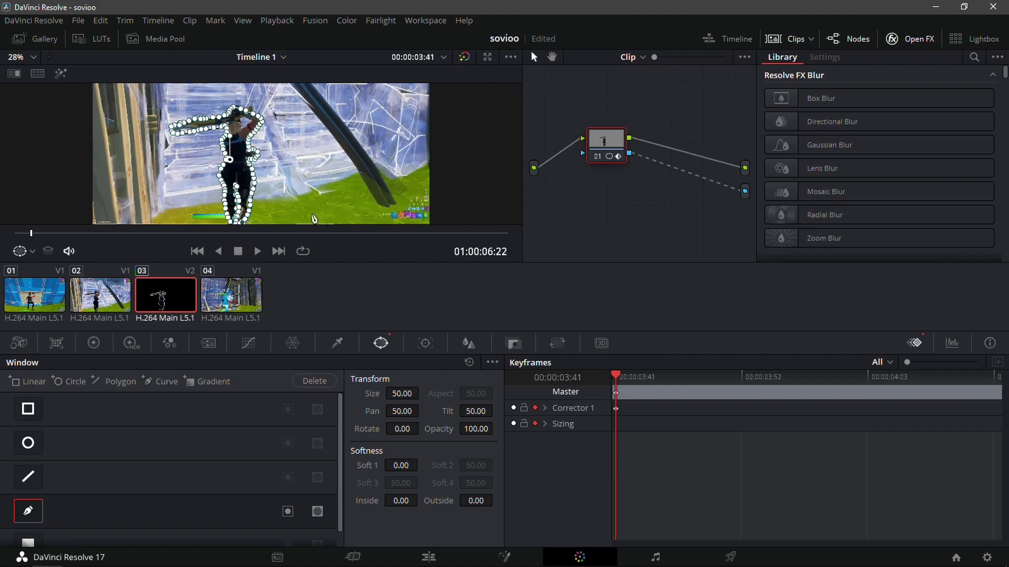
scroll(321, 213, "up", 4)
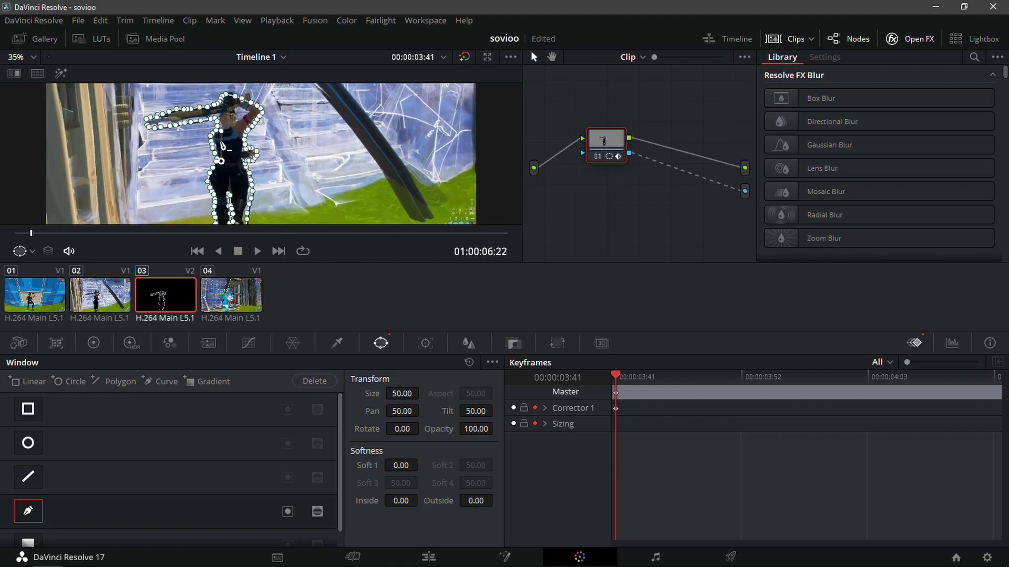
scroll(279, 176, "up", 2)
key("Left")
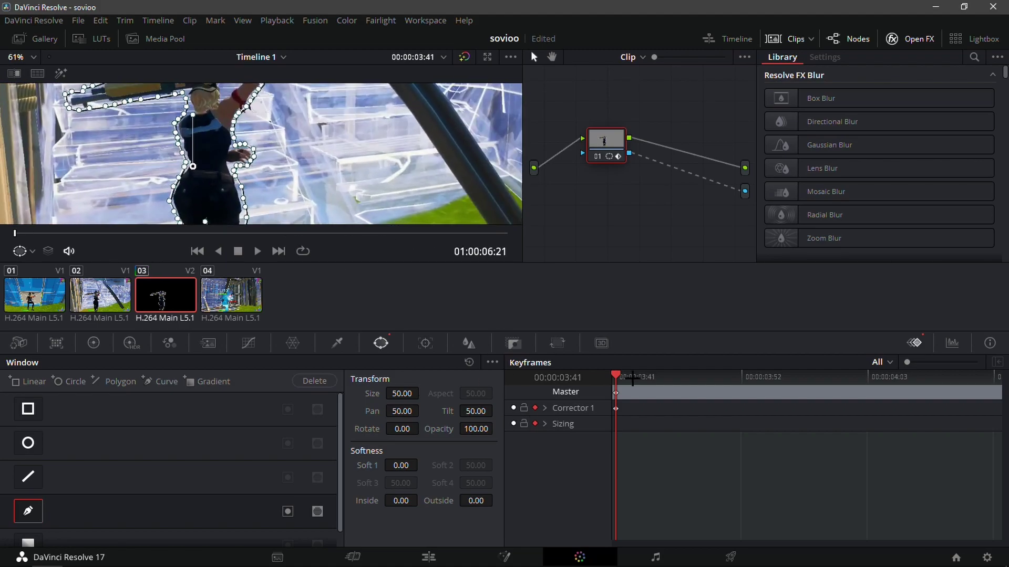
left_click_drag(650, 382, 791, 376)
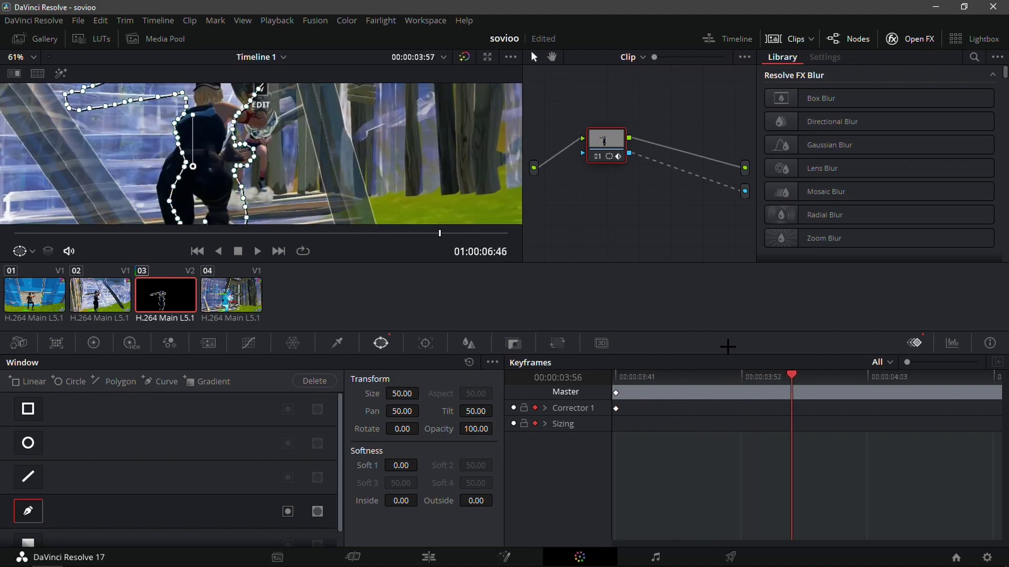
Step: Refine the curve mask's points beside the character's hip at 01:00:06:46 and around the raised gun at 01:00:06:21
left_click_drag(179, 178, 145, 195)
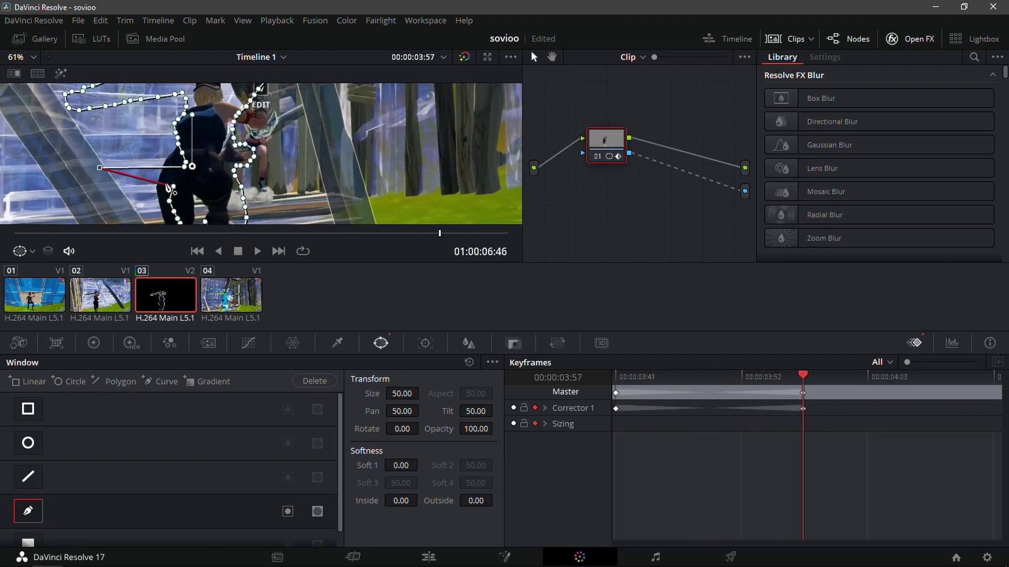
left_click_drag(100, 167, 160, 217)
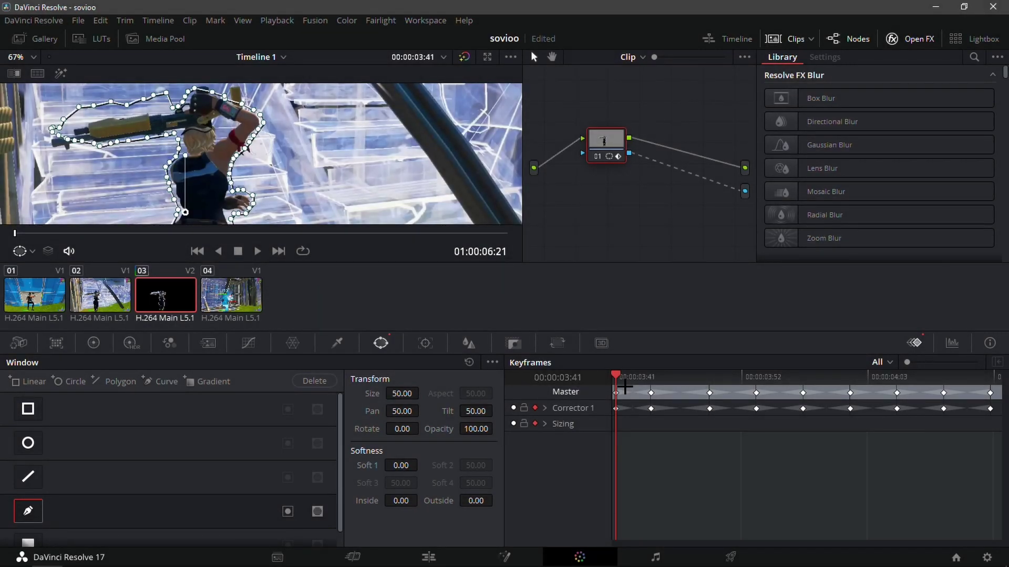
left_click_drag(64, 140, 95, 152)
left_click(65, 139)
left_click_drag(80, 107, 164, 99)
left_click(132, 104)
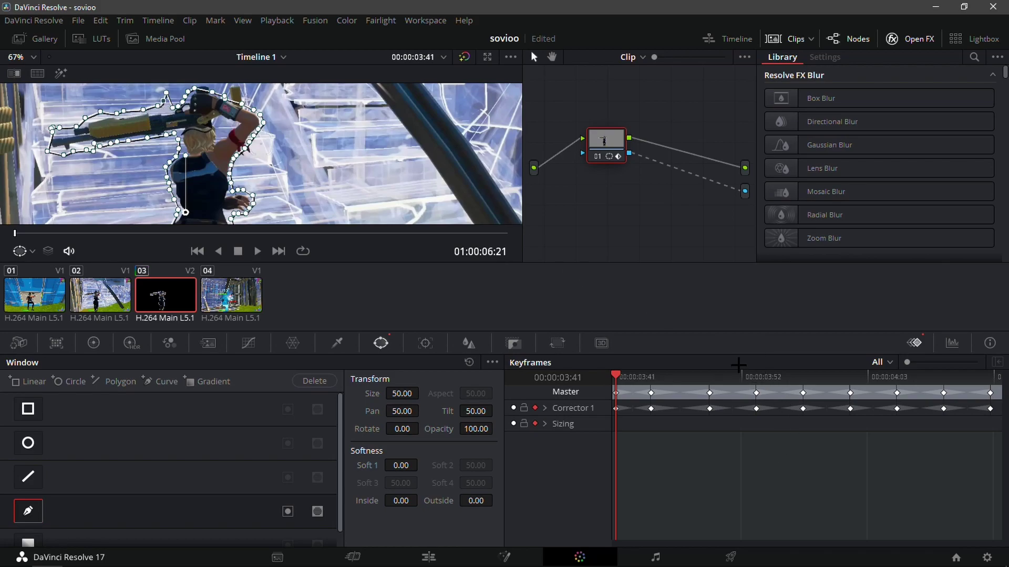
Step: Set the curve mask's Soft 1 to 8 at the keyframes 00:00:03:41, 00:00:03:44 and 00:00:03:49
left_click_drag(748, 373, 593, 464)
left_click_drag(625, 377, 709, 377)
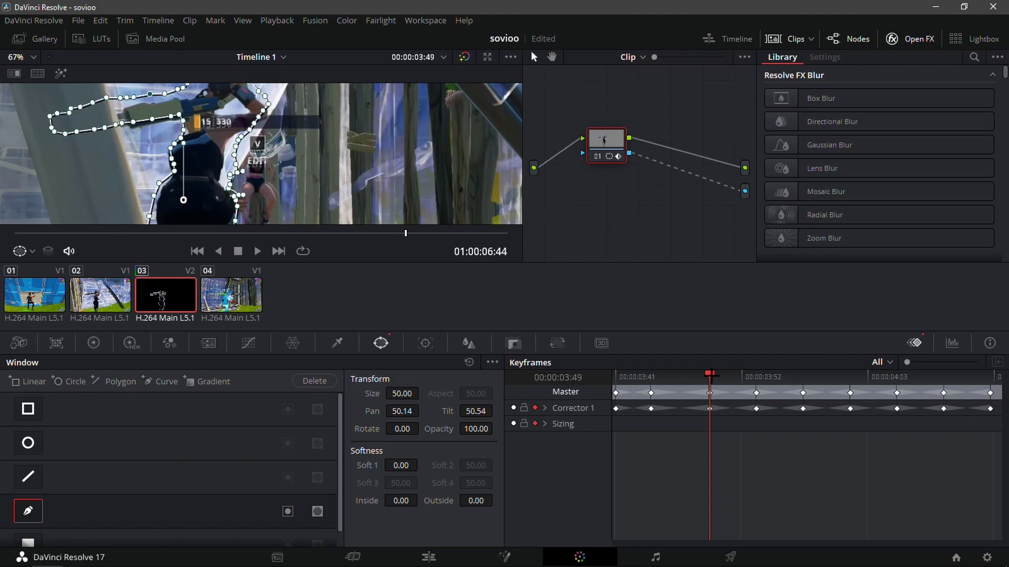
left_click_drag(711, 376, 616, 390)
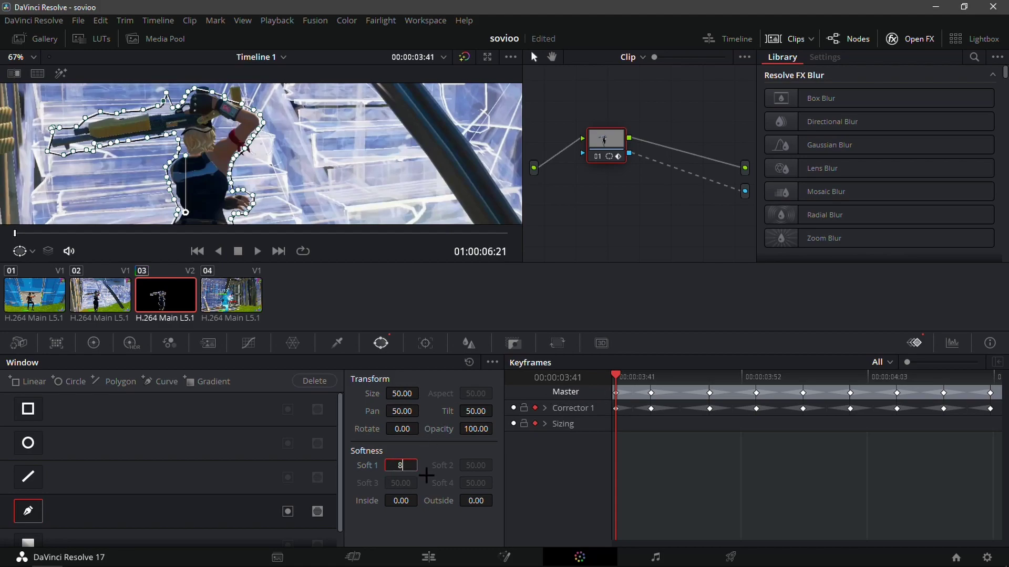
left_click(651, 377)
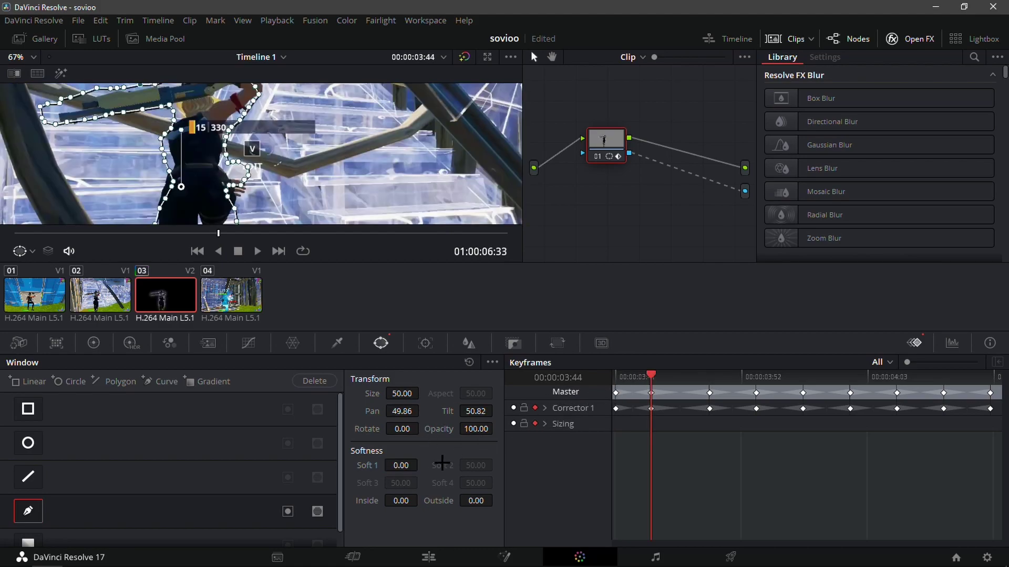
left_click_drag(722, 379, 711, 377)
double_click(414, 471)
type("8")
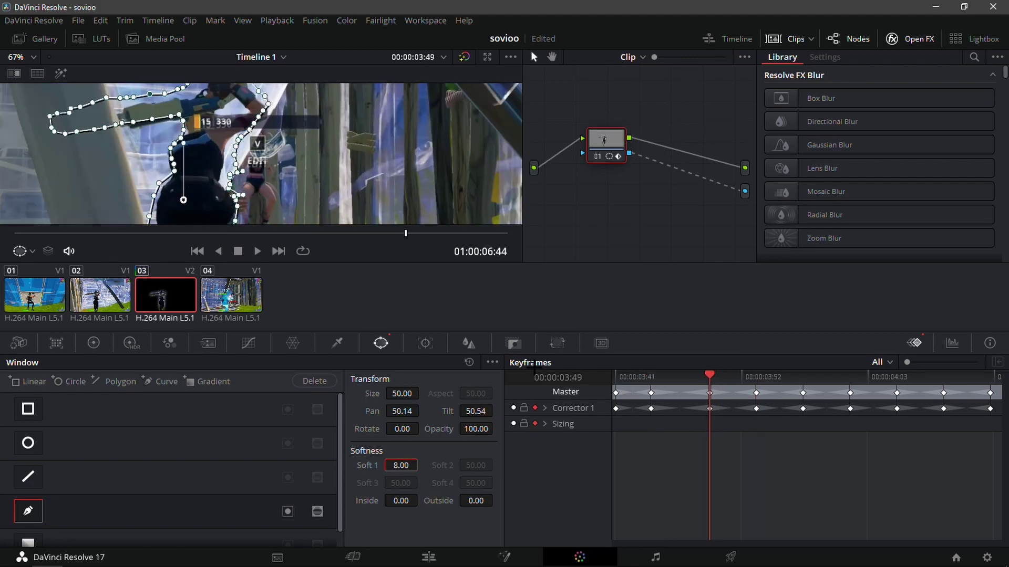
Step: Set the mask's Soft 1 to 8 at the keyframes 00:00:03:53, 00:00:03:57 and 00:00:04:01
left_click(756, 377)
double_click(405, 464)
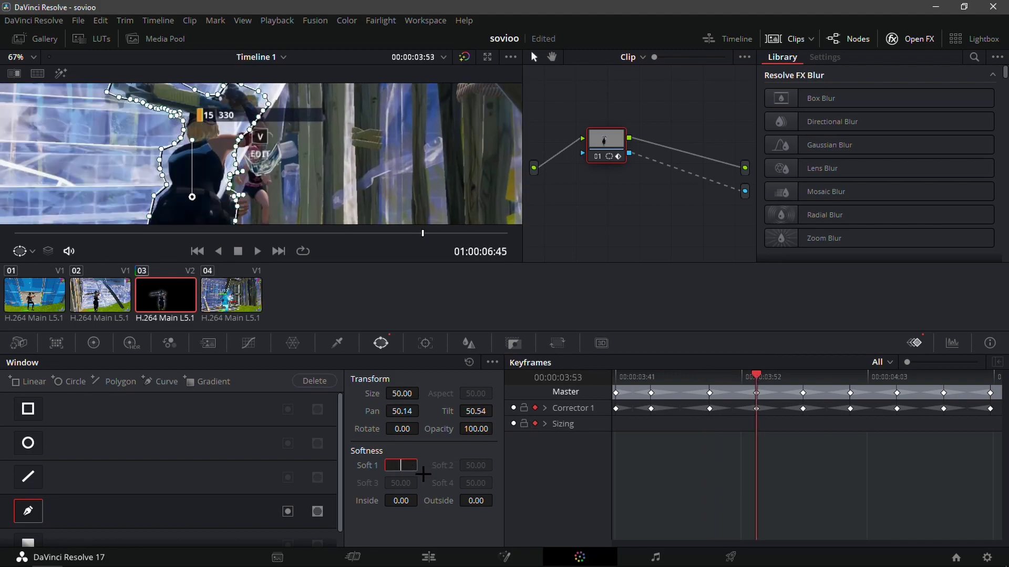
left_click(806, 376)
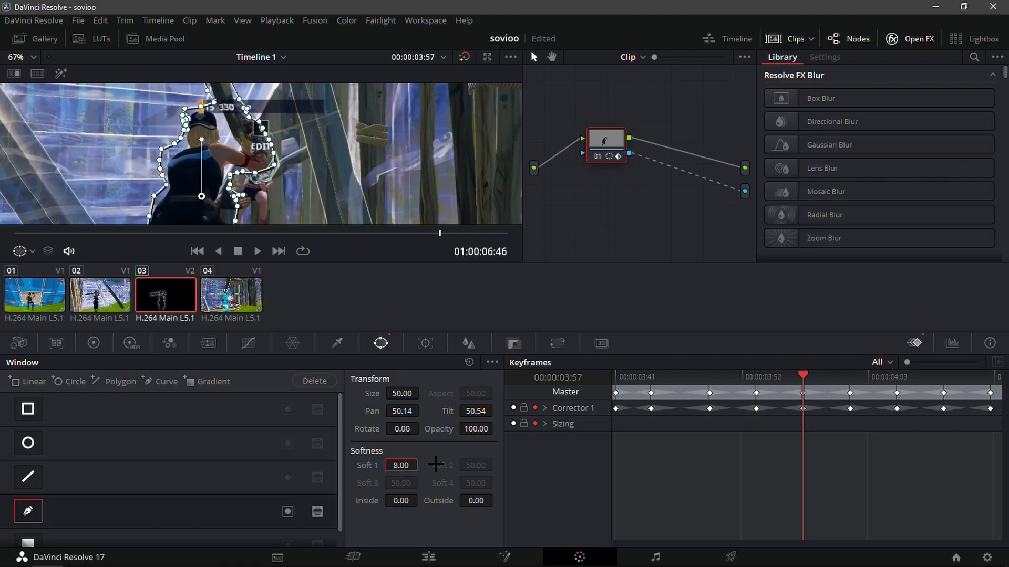
key("Return")
left_click(851, 375)
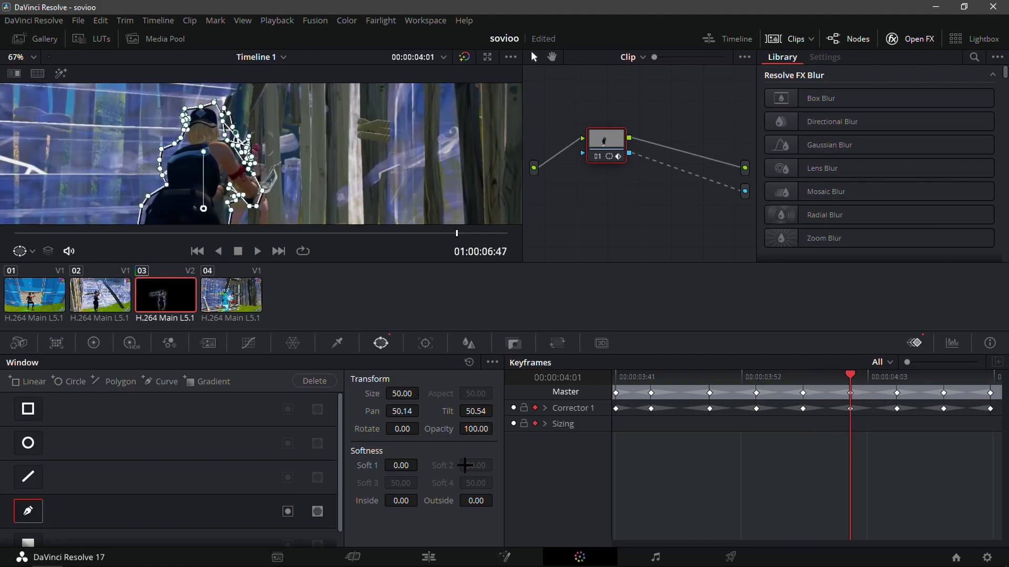
type("8")
key("Return")
Step: Set the mask's Soft 1 to 8 at 00:00:04:05, 00:00:04:09 and the last keyframe
left_click(897, 366)
left_click(869, 364)
left_click_drag(875, 375, 898, 376)
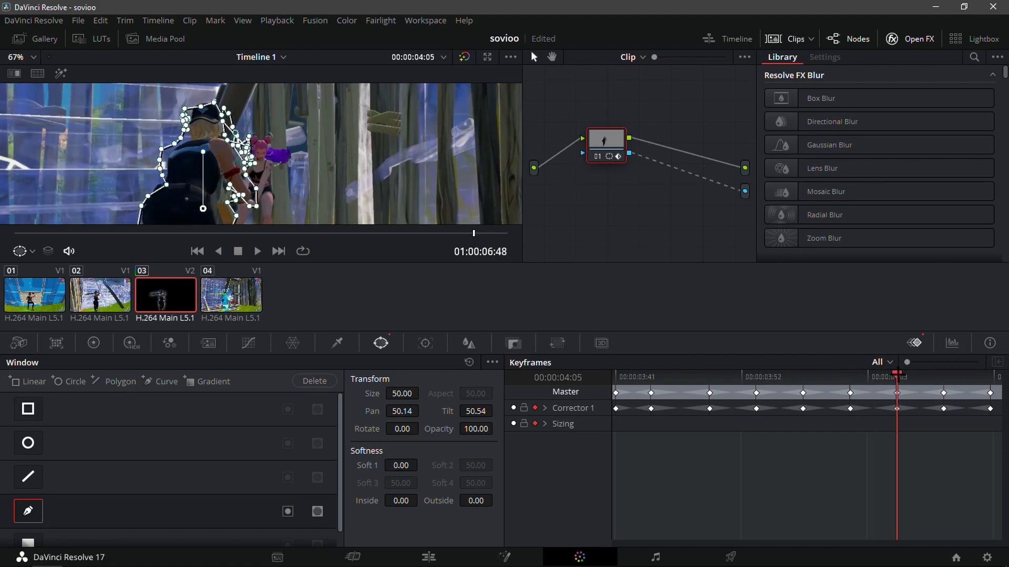
left_click(401, 466)
type("8")
key("Return")
left_click(944, 376)
left_click(403, 464)
key("BackSpace")
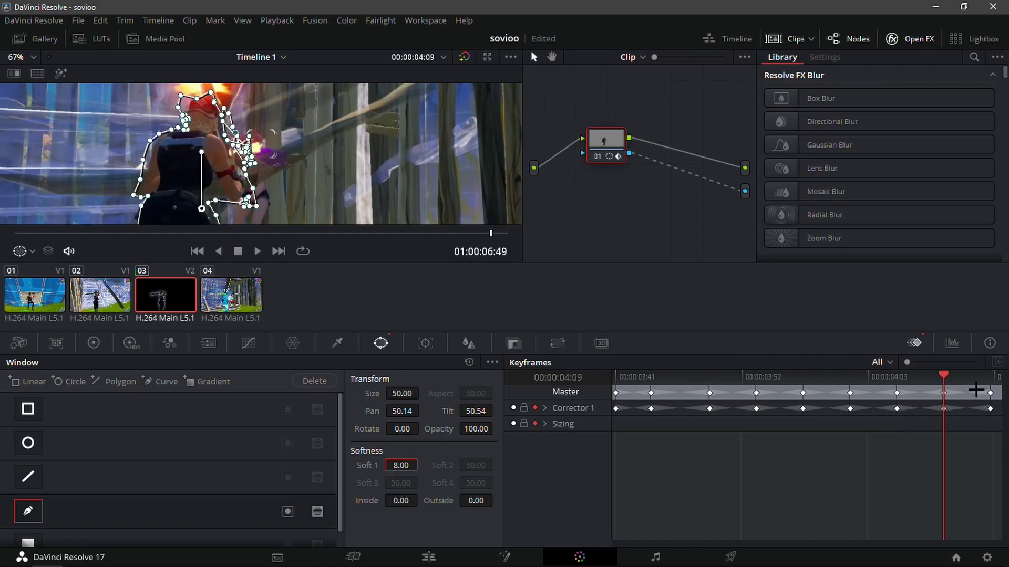
left_click(990, 376)
left_click(402, 465)
type("8")
key("Return")
Step: Check the isolated character on the edit timeline by playing the masked segment with Video 1 disabled, and re-enable the track
left_click(428, 557)
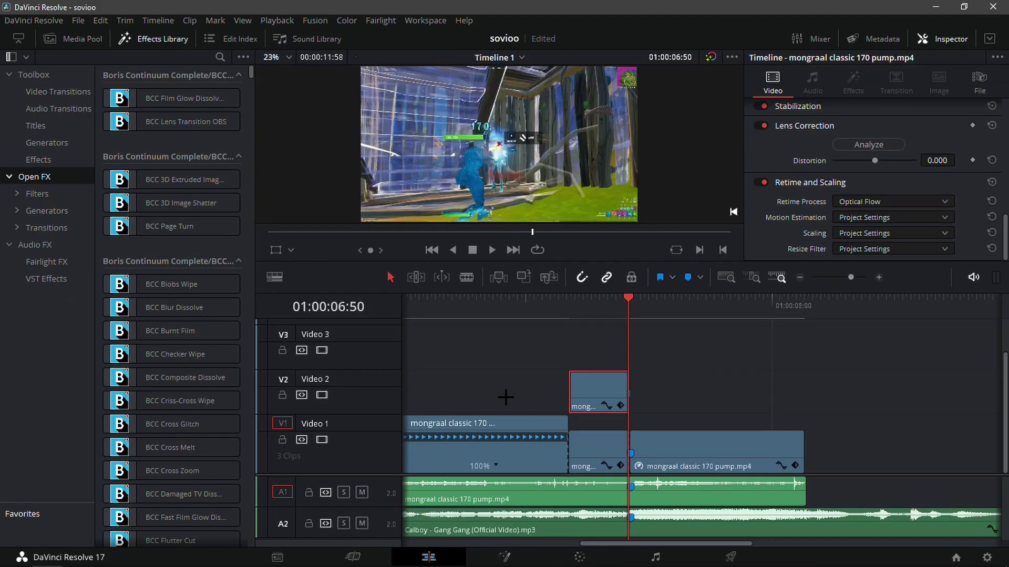
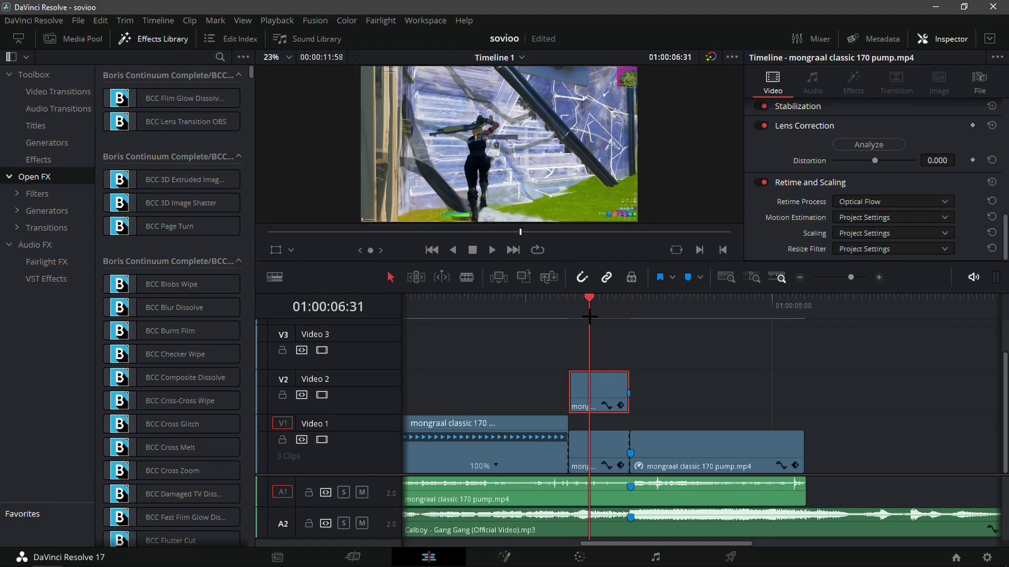
left_click(504, 556)
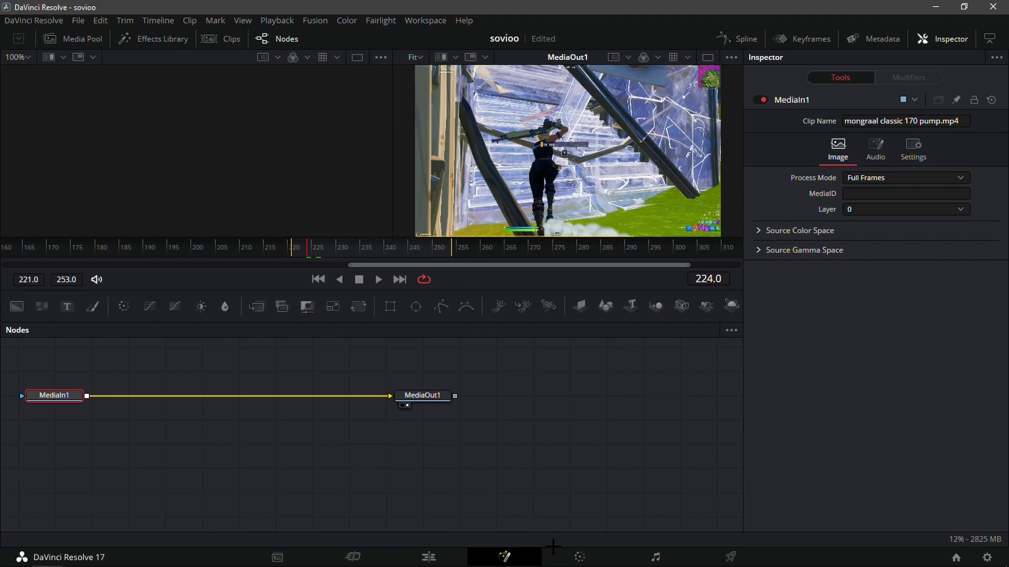
left_click(579, 556)
left_click(429, 556)
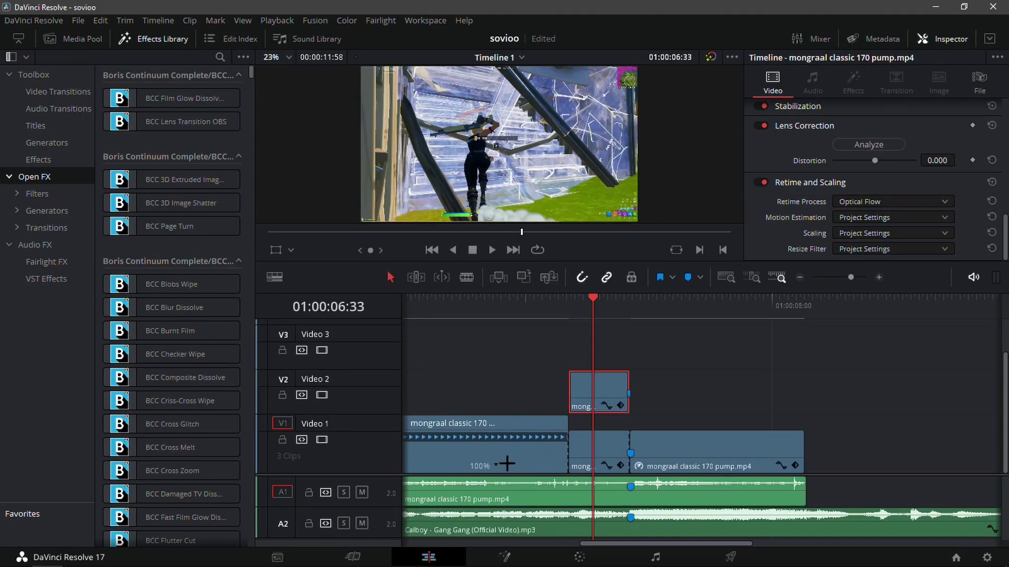
left_click(321, 439)
key("Left")
key("Left")
key("Left")
key("Left")
key("Left")
key("Left")
key("Left")
key("Left")
key("Left")
key("Left")
key("Left")
key("Left")
key("Left")
key("Left")
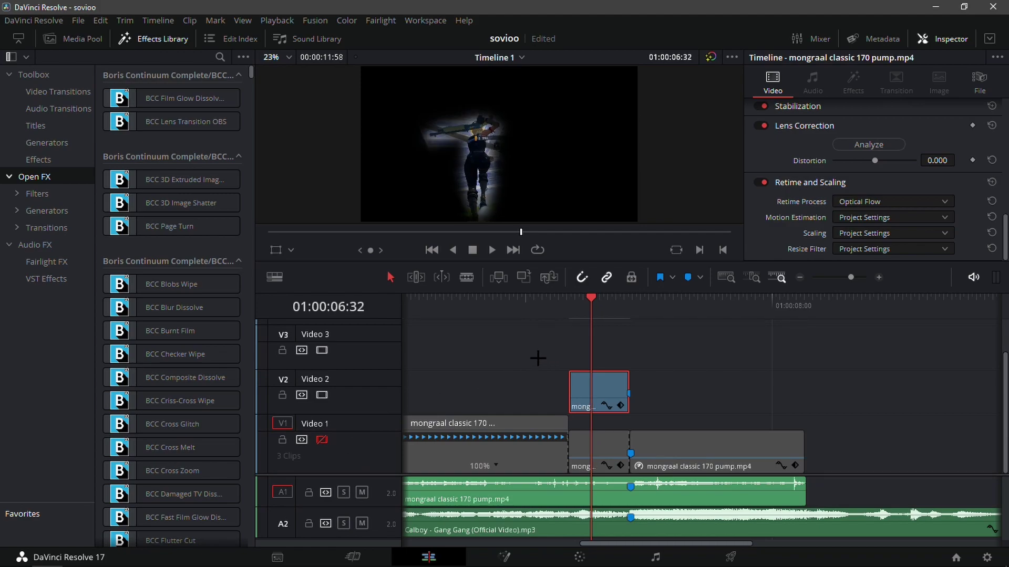
key("space")
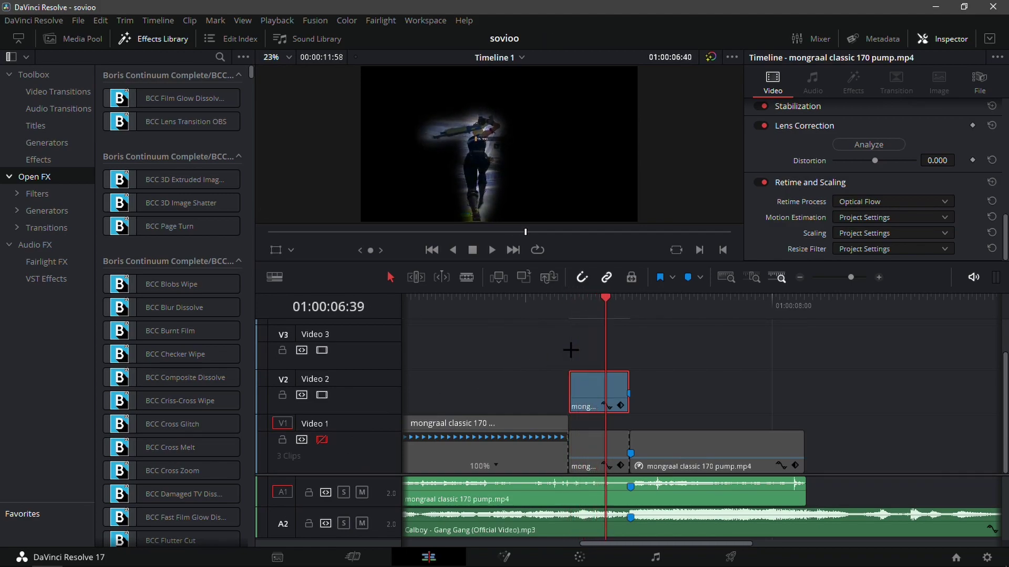
key("Left")
key("Left")
key("Left")
key("Left")
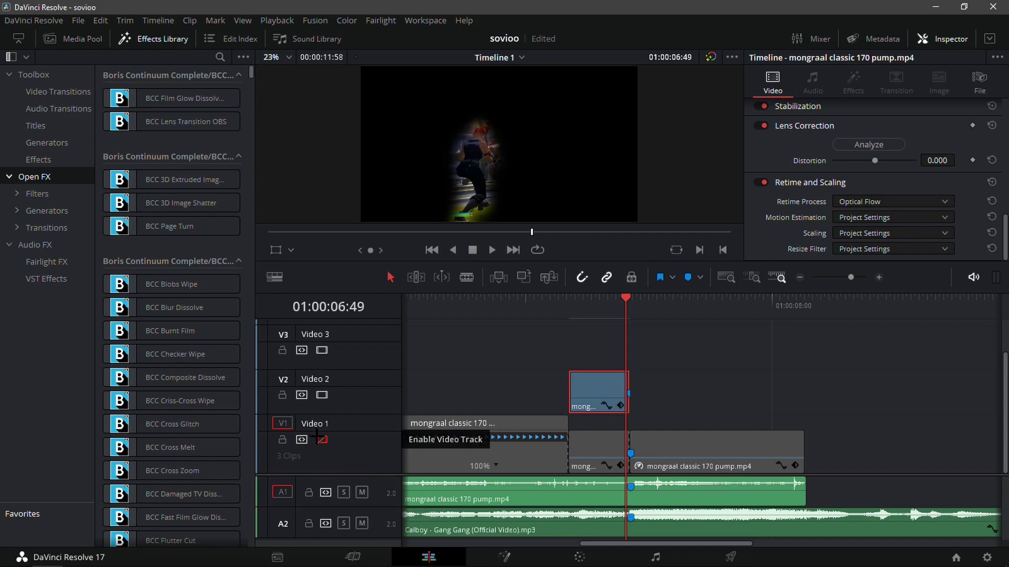
left_click(321, 441)
Step: Move back to an early frame of the masked Video 2 segment and open its Fusion composition
key("Left")
key("Left")
key("Left")
key("Left")
key("Left")
key("Left")
key("Left")
key("Left")
key("Left")
key("Left")
key("Left")
key("Left")
key("Left")
key("Left")
key("Left")
key("Left")
key("Left")
key("Left")
key("Left")
key("Left")
key("Left")
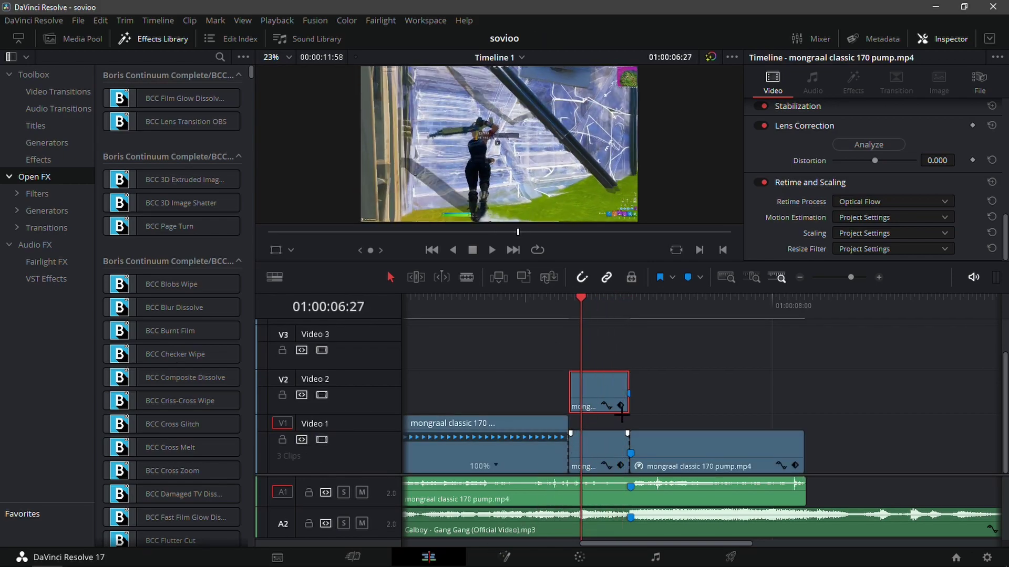
left_click(504, 557)
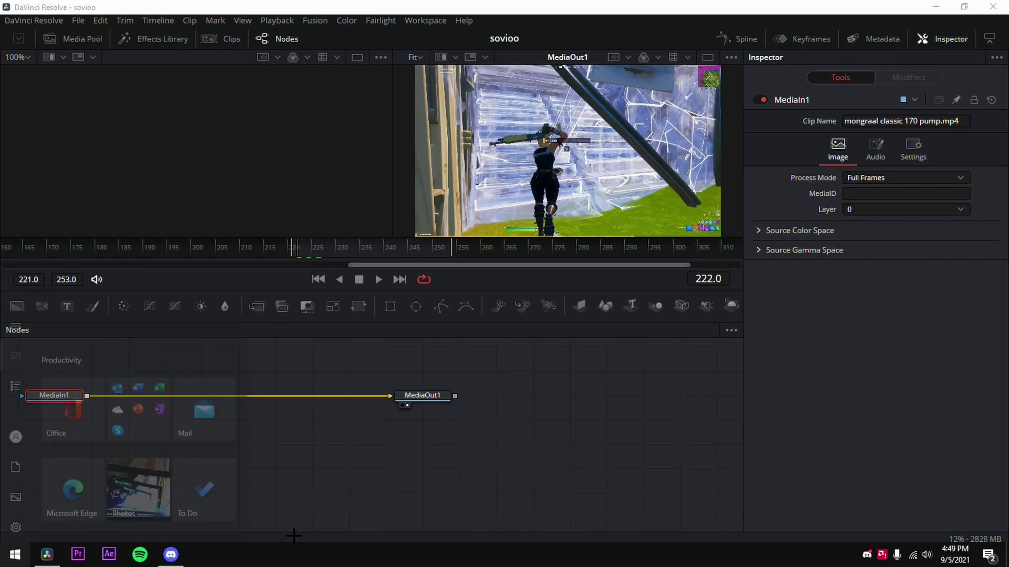
Step: Switch to File Explorer and open the C:\SBR7\Sovioo preset folder
key("super+e")
scroll(237, 220, "down", 5)
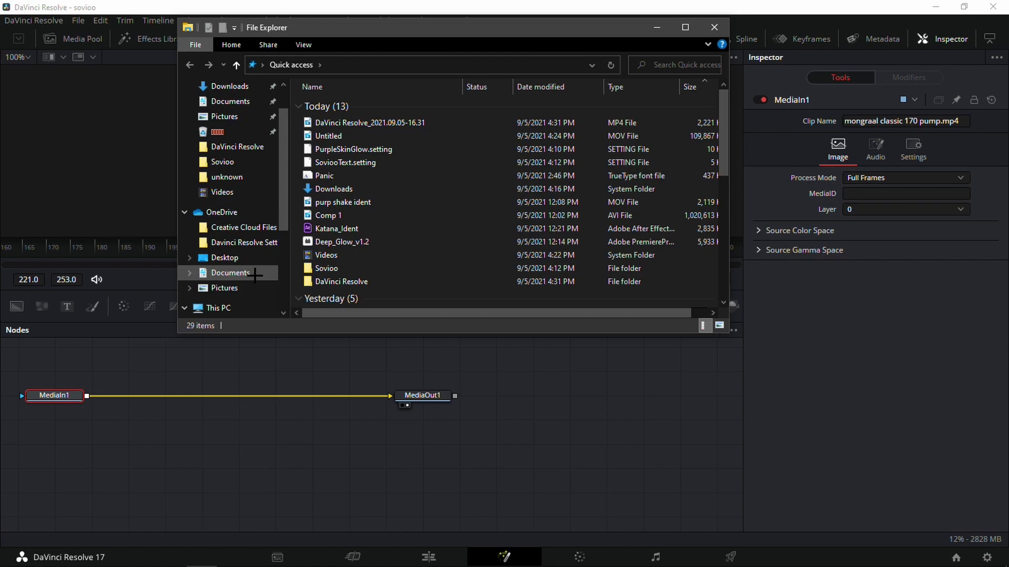
left_click(220, 292)
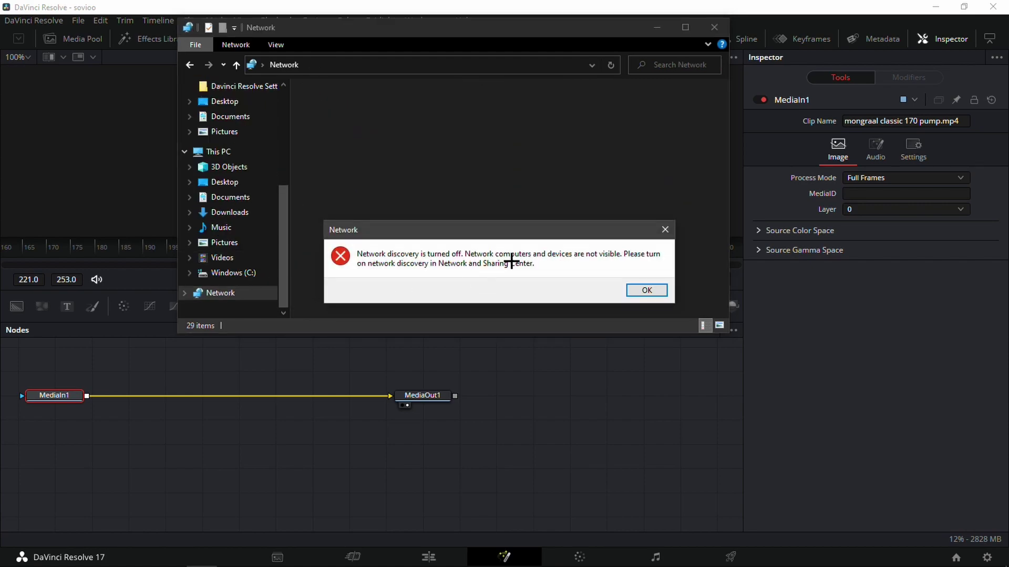
left_click(644, 289)
left_click(233, 273)
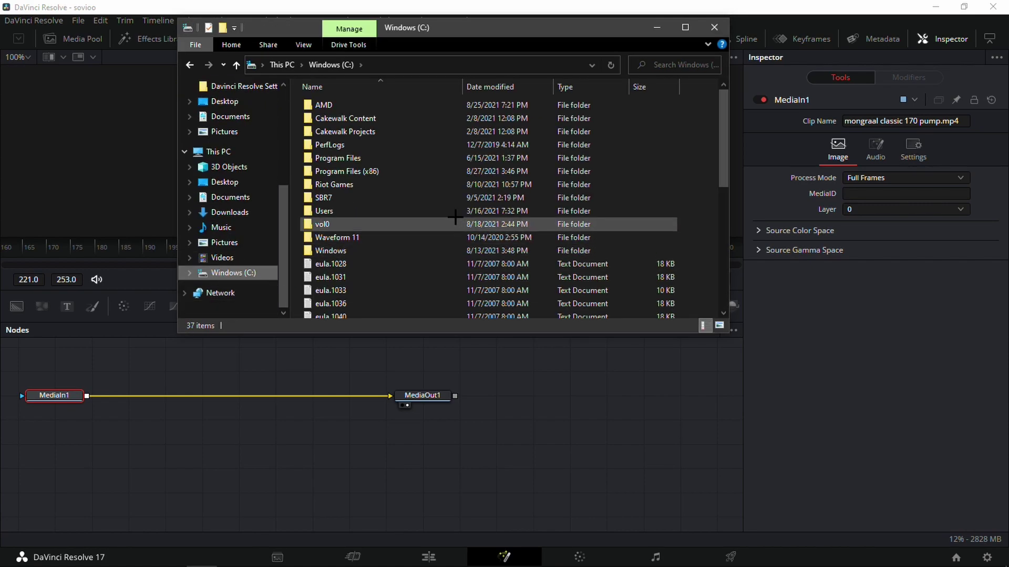
double_click(387, 198)
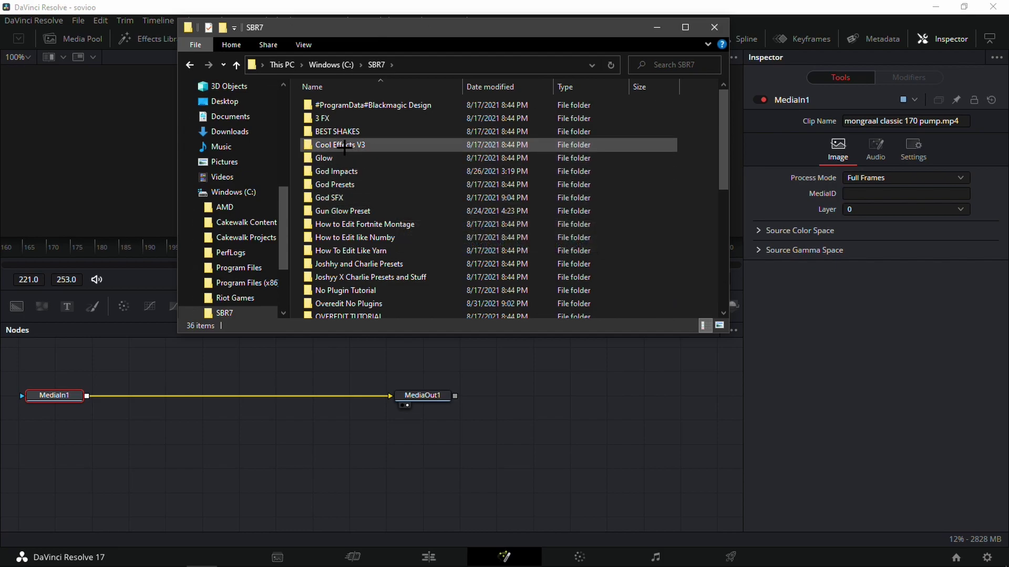
scroll(397, 213, "down", 3)
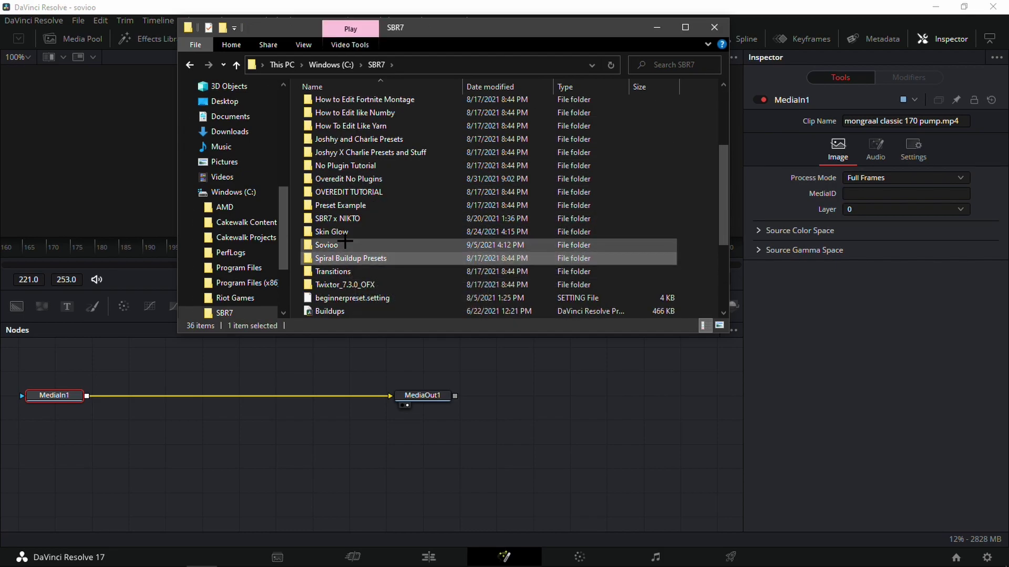
double_click(347, 245)
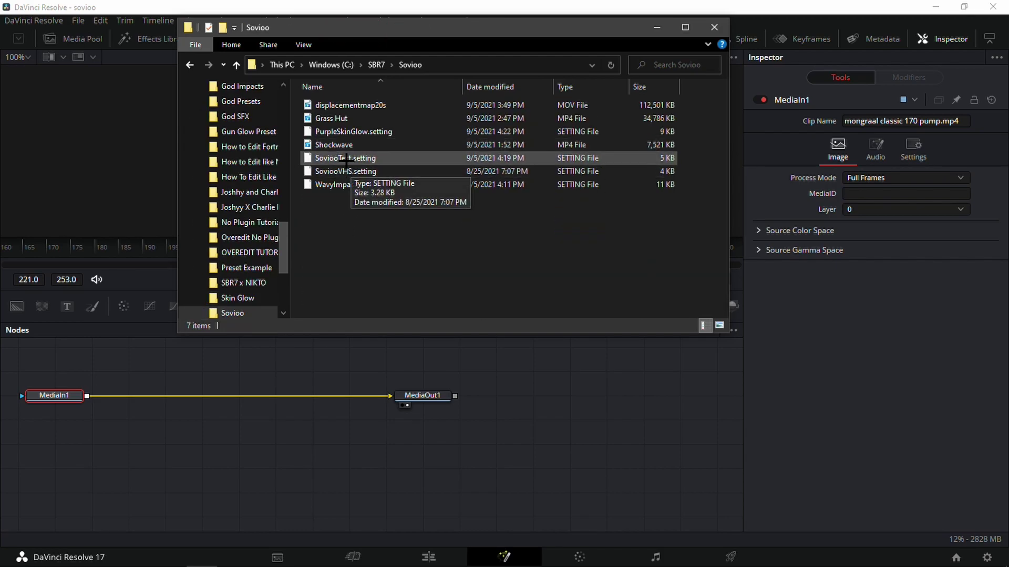
Step: Import PurpleSkinGlow.setting into the composition and connect its node chain between MediaIn1 and MediaOut1
left_click_drag(353, 132, 196, 434)
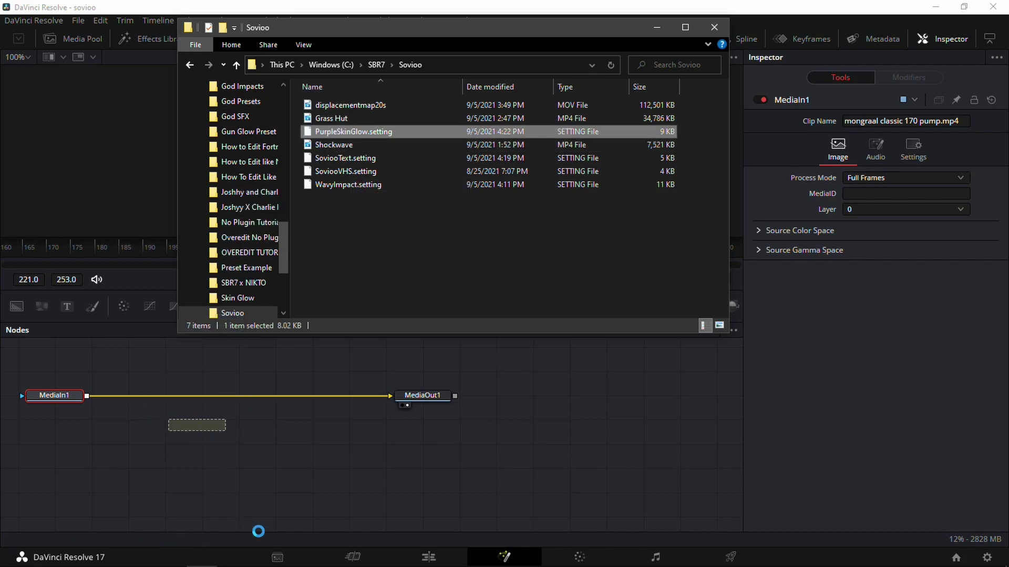
left_click_drag(378, 390, 164, 424)
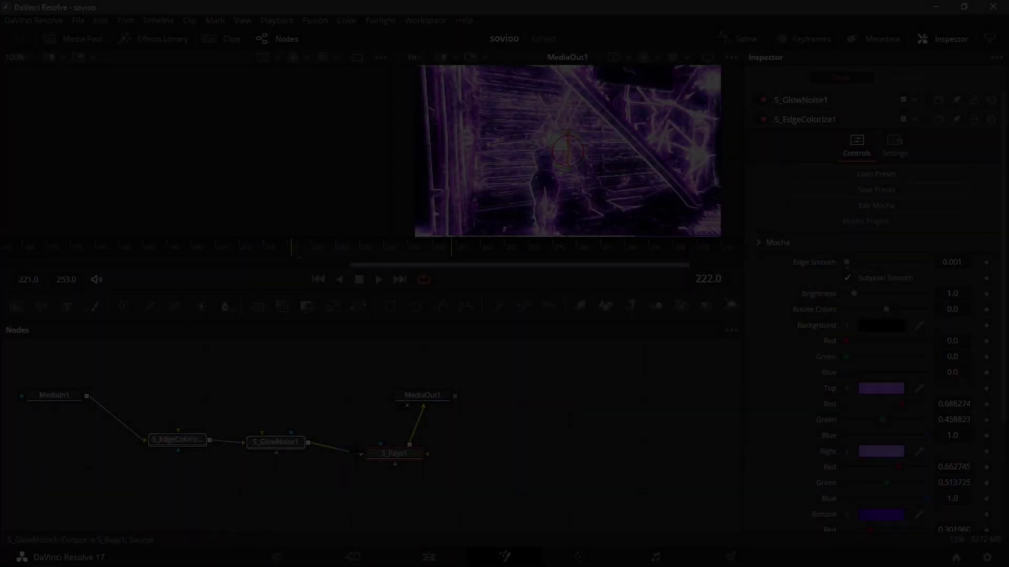
left_click_drag(397, 454, 332, 464)
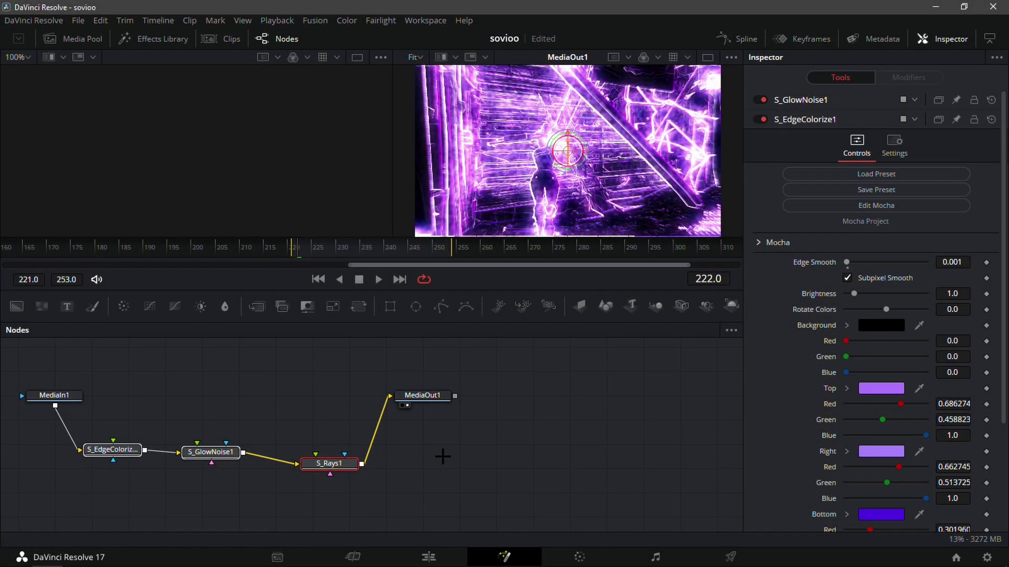
Step: Add an S_HueSatBright node between S_Rays1 and MediaOut1
key("shift+space")
type("s_hue")
key("Return")
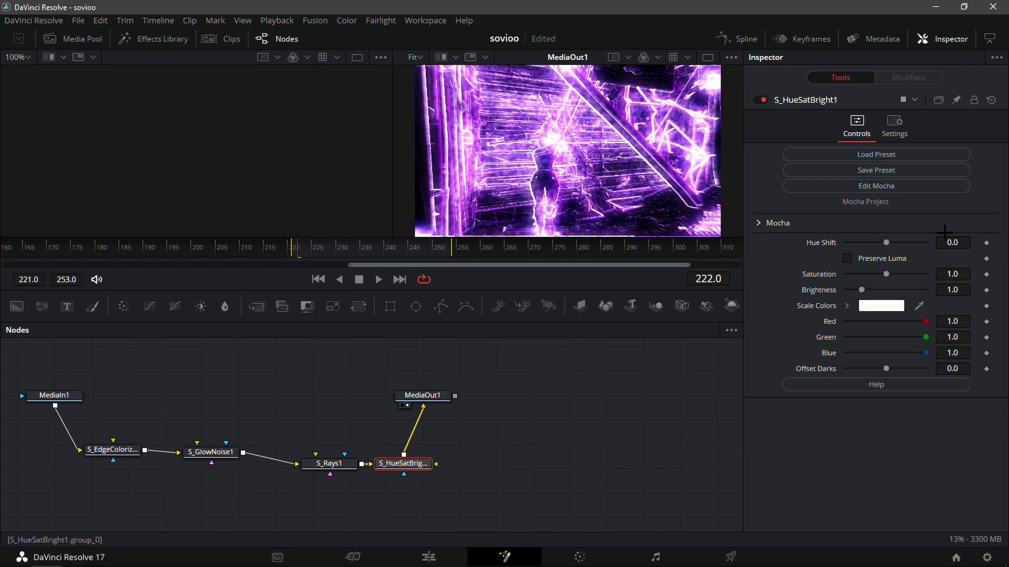
Step: Set the Hue Shift of the S_HueSatBright node to 0.124 and return to the edit timeline
mouse_move(886, 242)
left_mouse_down()
mouse_move(875, 243)
mouse_move(893, 242)
left_mouse_up()
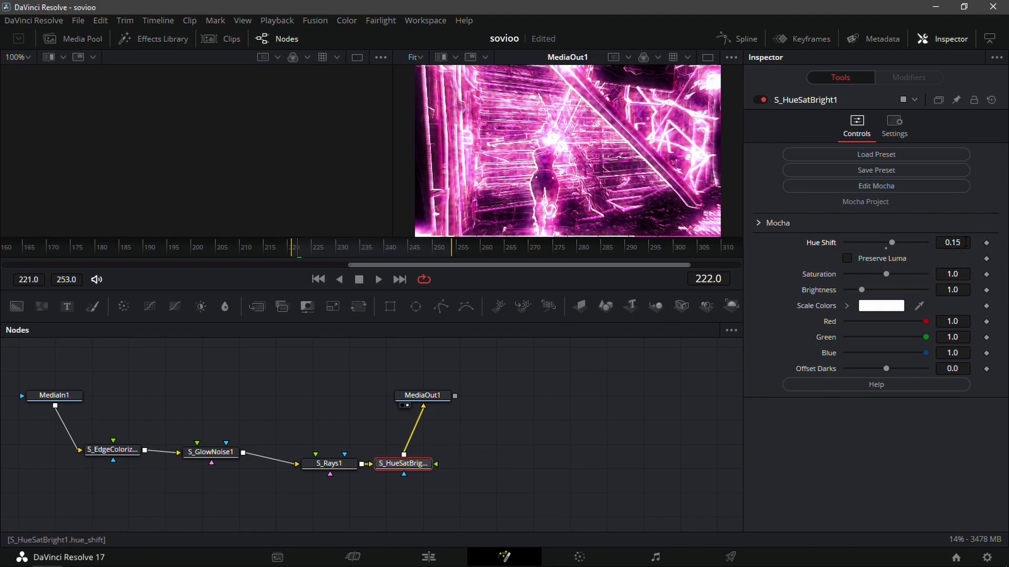
left_click_drag(958, 242, 929, 242)
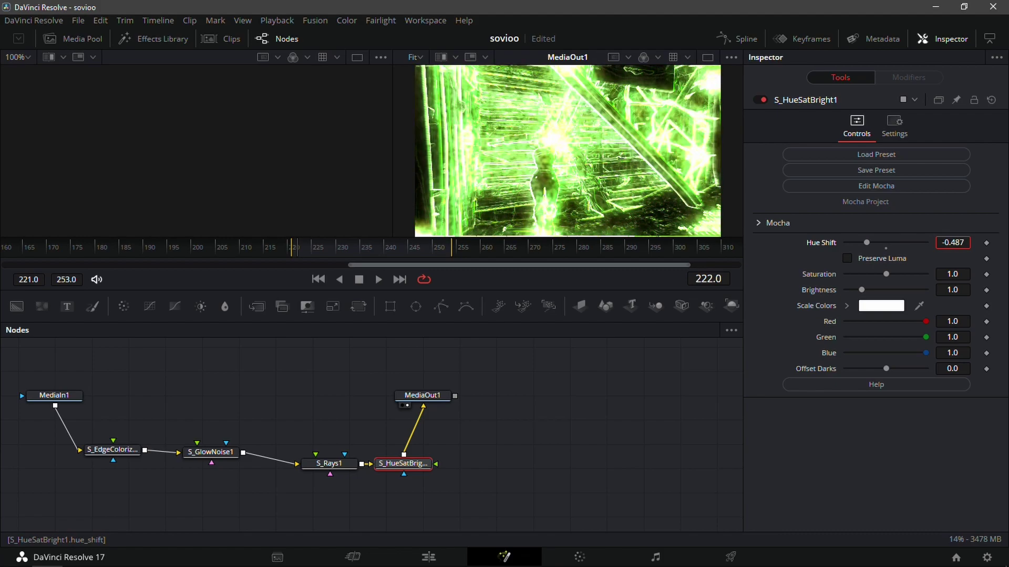
mouse_move(867, 242)
left_mouse_down()
mouse_move(845, 242)
mouse_move(925, 243)
mouse_move(882, 242)
left_mouse_up()
left_click_drag(975, 242, 956, 243)
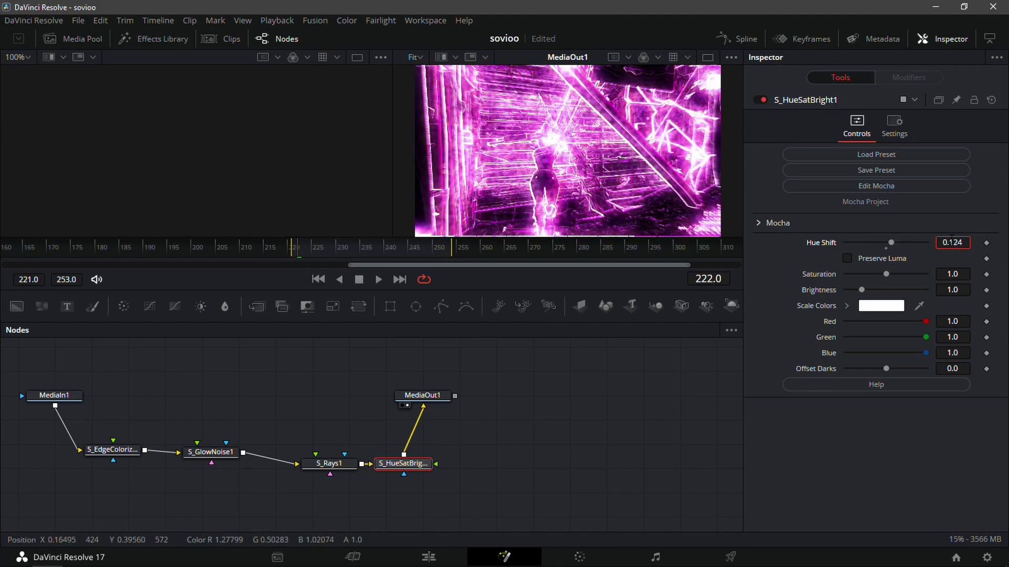
key("Tab")
left_click(429, 557)
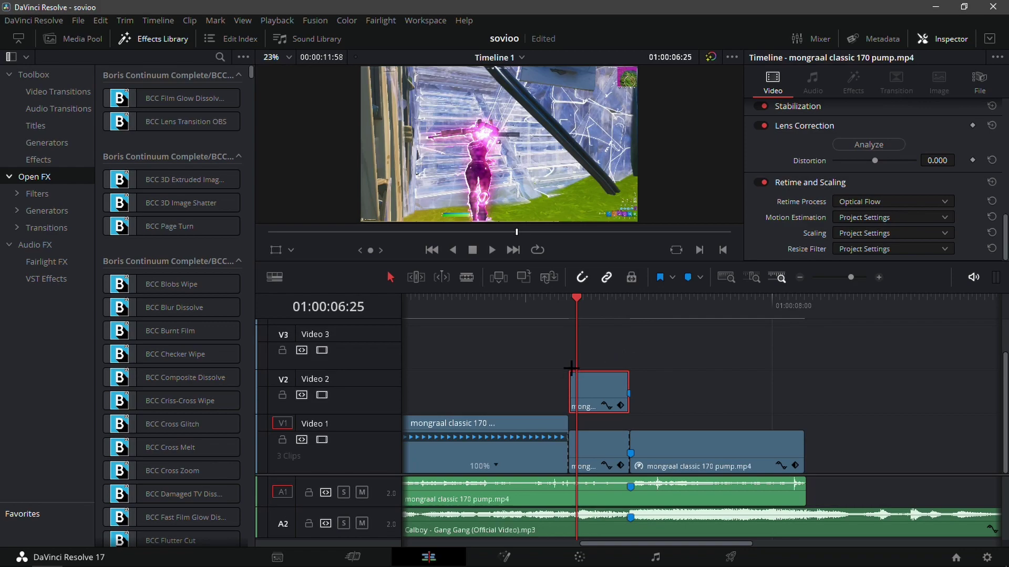
Step: Add a fade-in to the glow clip on Video 2, starting at the clip's beginning and ending at about 01:00:06:48
key("Left")
key("Left")
key("Left")
key("Left")
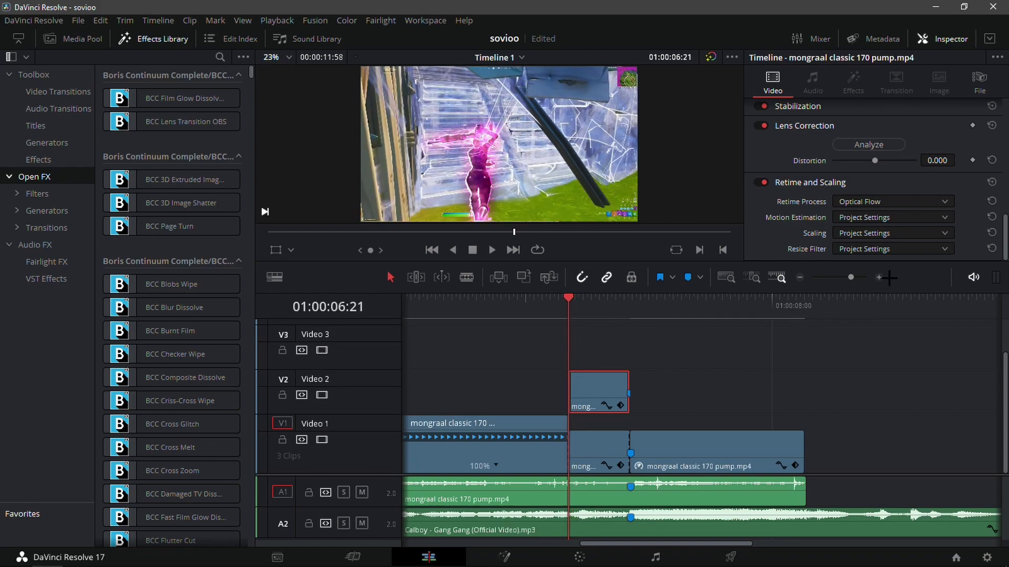
left_click(880, 278)
left_click_drag(703, 374, 964, 384)
key("space")
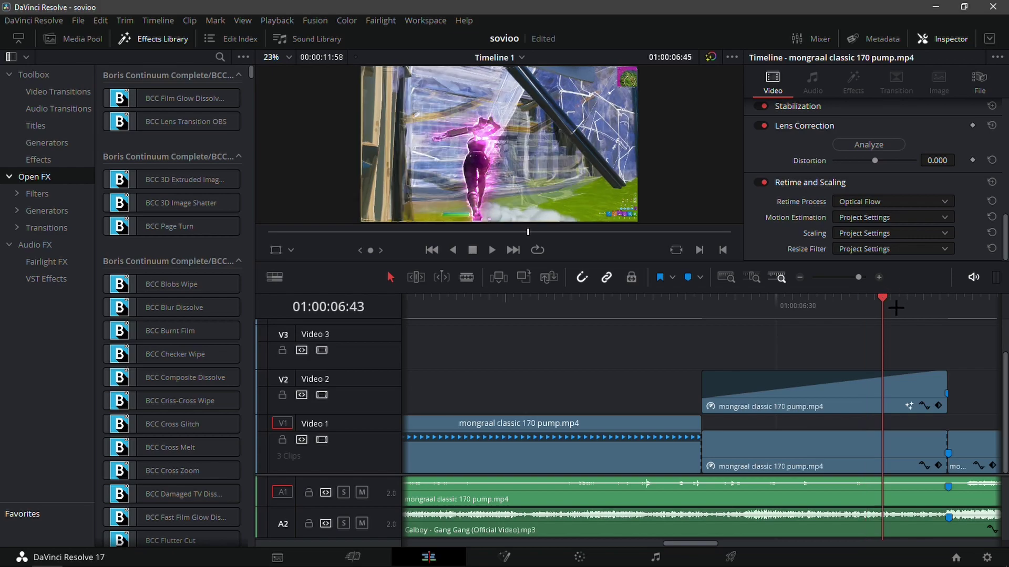
mouse_move(936, 373)
left_mouse_down()
mouse_move(914, 375)
mouse_move(923, 375)
left_mouse_up()
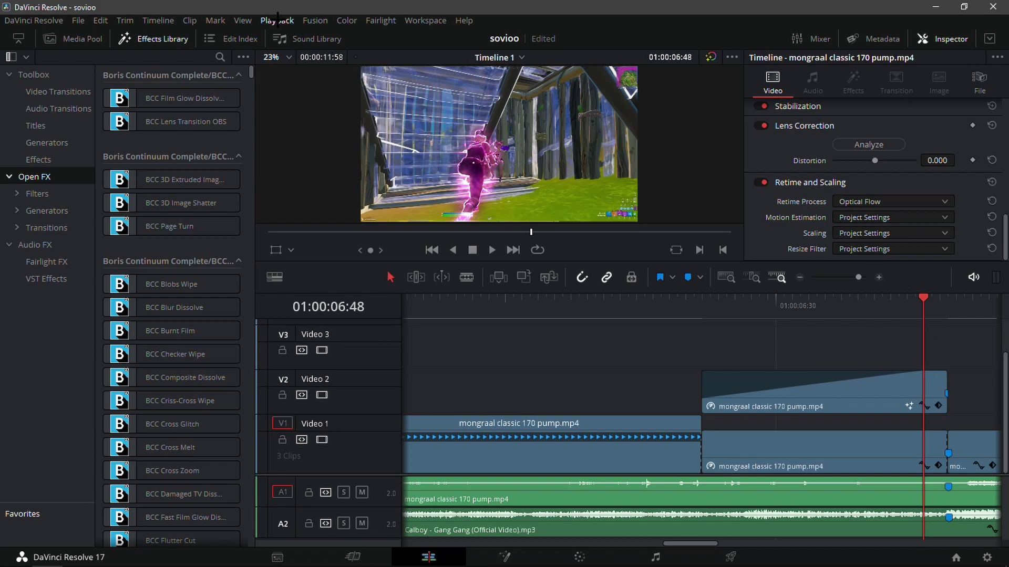
Step: Set the timeline proxy mode to Quarter Resolution and play back the faded glow section
left_click_drag(701, 310, 751, 310)
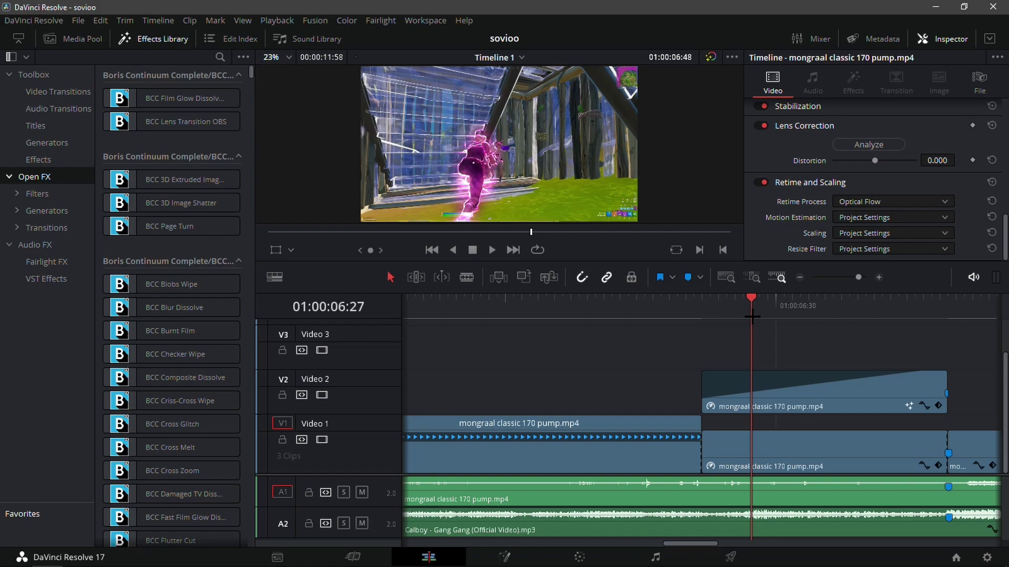
left_click(281, 20)
mouse_move(356, 67)
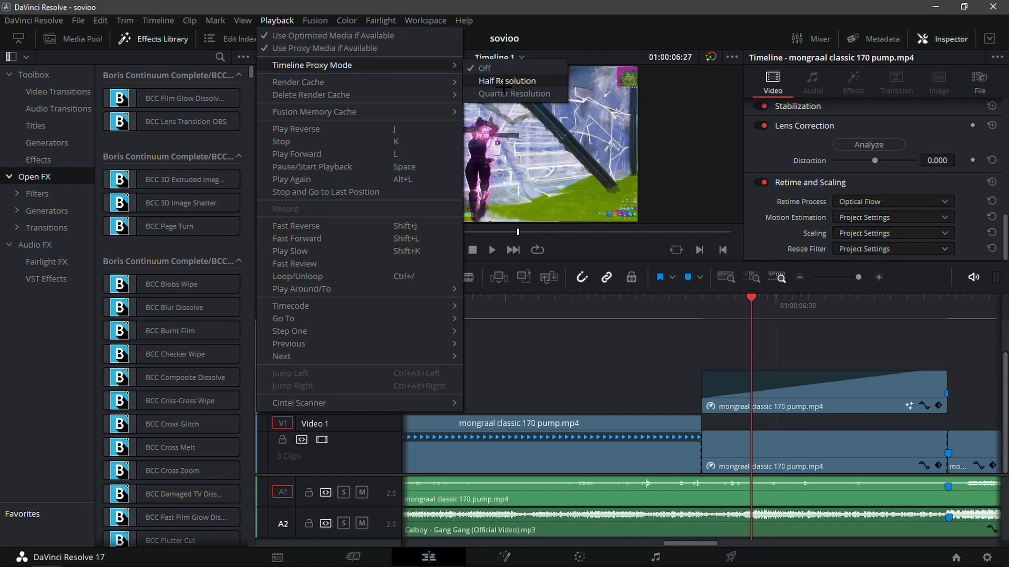
left_click(526, 93)
left_click_drag(755, 329, 884, 326)
key("space")
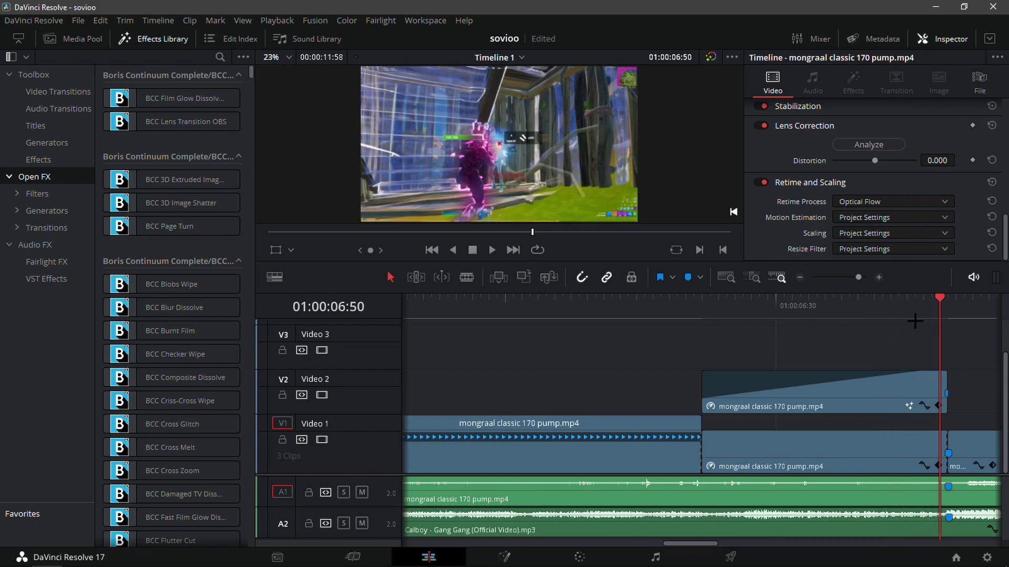
Step: Move the glow clip from Video 2 up to Video 3
left_click(800, 278)
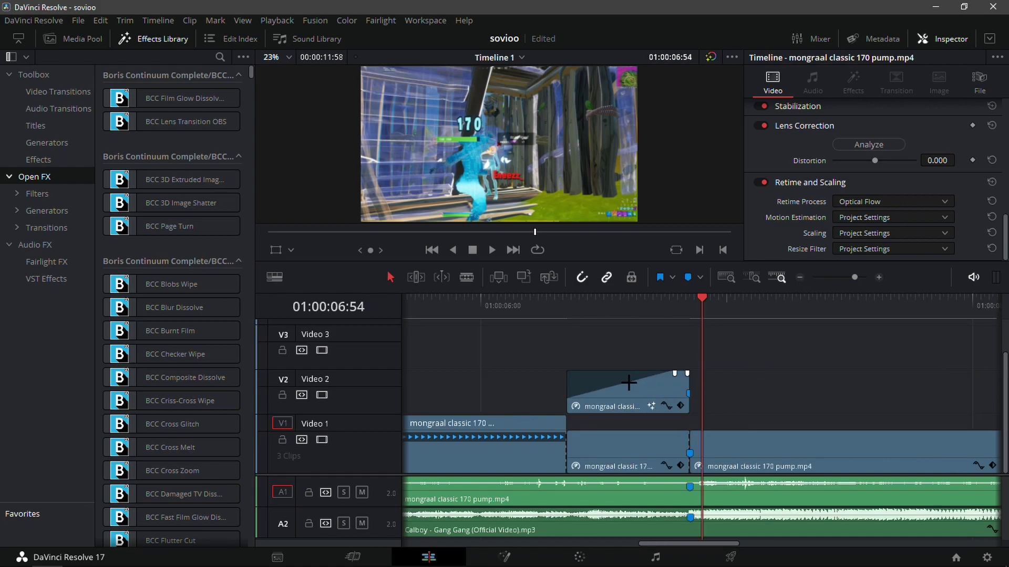
left_click(626, 401)
left_click_drag(650, 309, 622, 344)
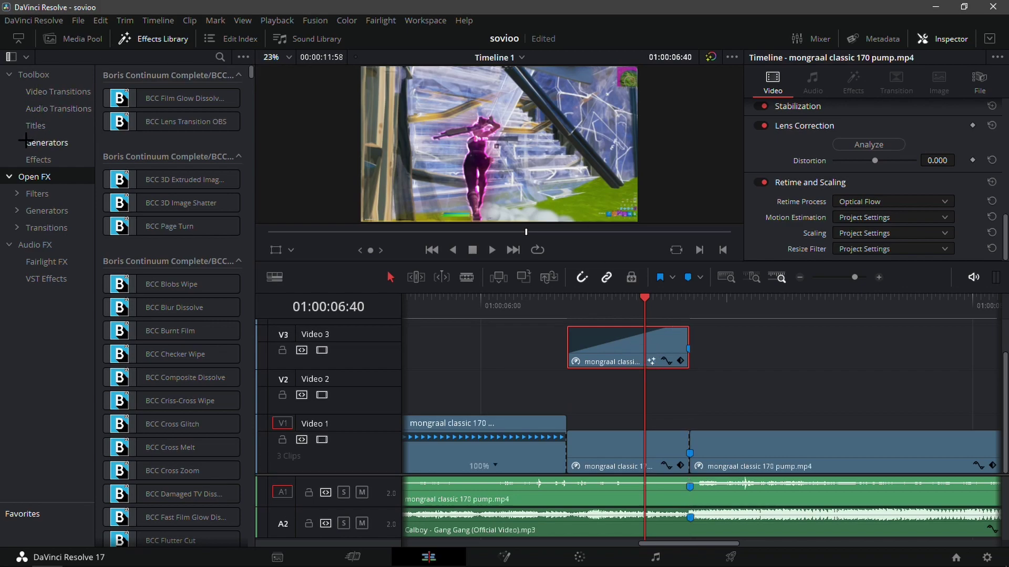
Step: Place an Adjustment Clip on Video 2 beneath the glow clip and cut off its excess at 01:00:06:51
left_click(39, 159)
left_click_drag(172, 99, 562, 405)
left_click_drag(672, 291, 690, 322)
left_click(713, 429)
key("ctrl+b")
key("Delete")
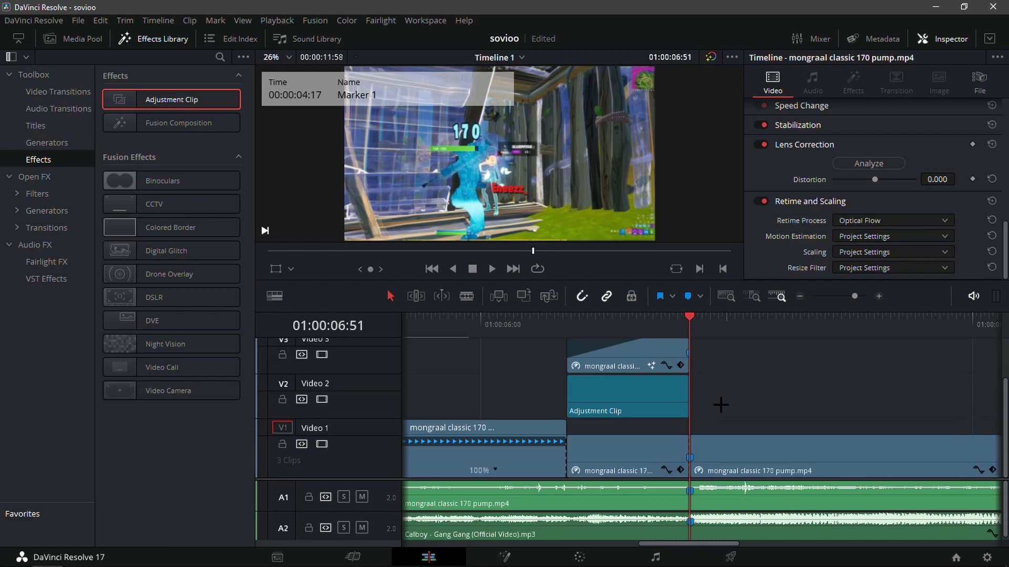
Step: Open the adjustment clip in Fusion, insert SoviooVHS.setting between MediaIn1 and MediaOut1, and return to the edit timeline
mouse_move(635, 322)
left_mouse_down()
mouse_move(625, 322)
mouse_move(640, 323)
left_mouse_up()
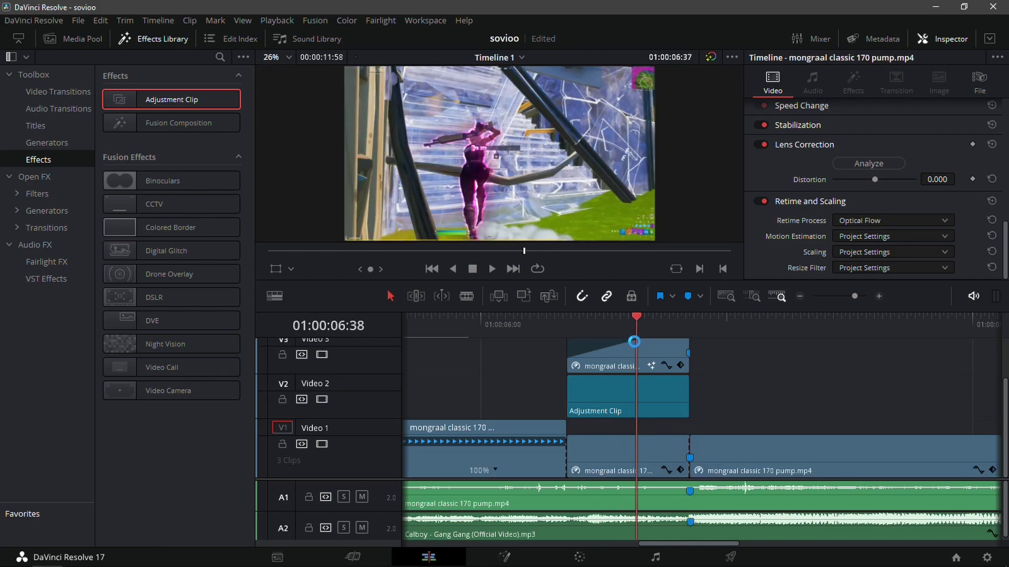
right_click(639, 384)
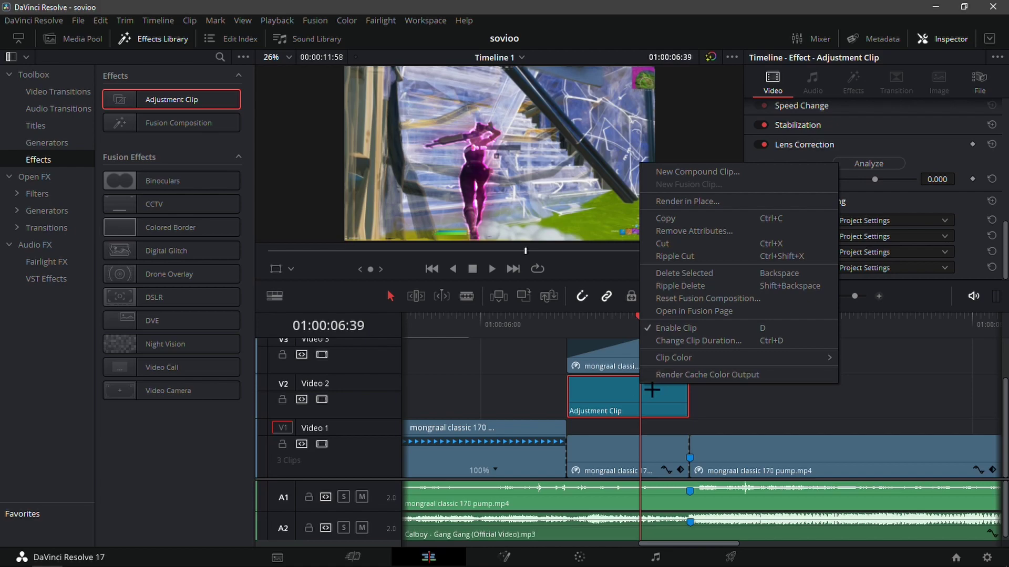
left_click(680, 312)
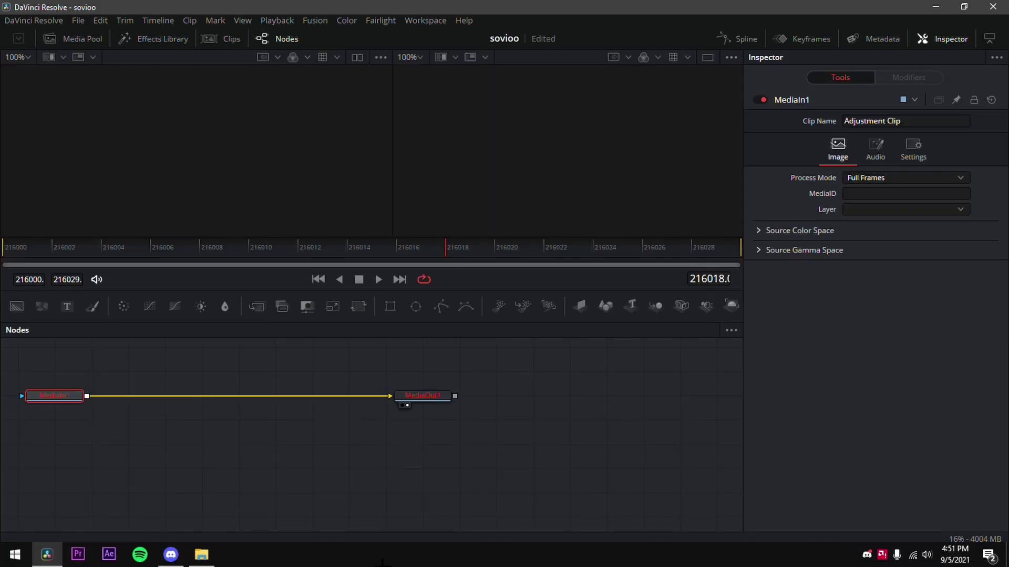
left_click(202, 555)
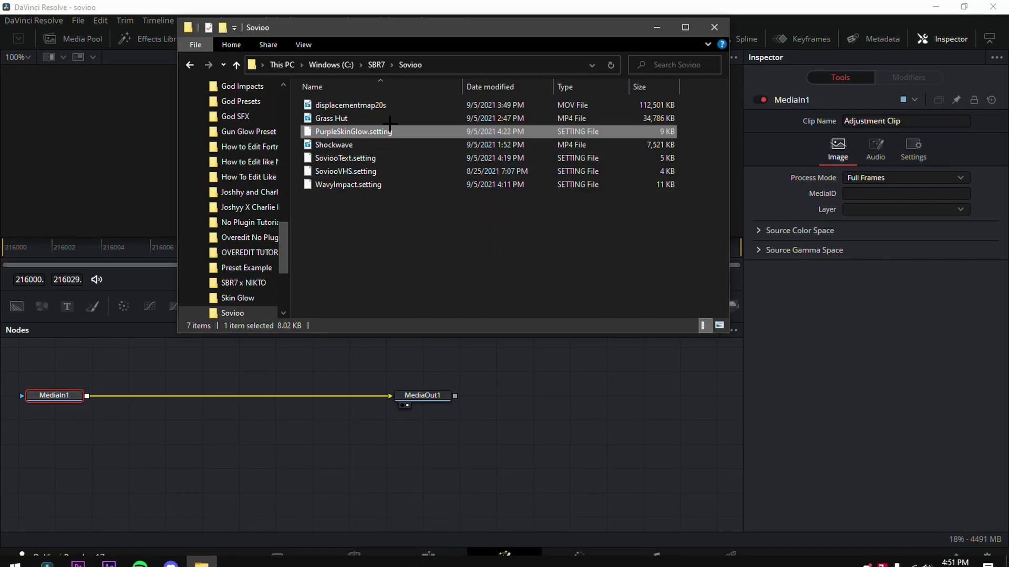
left_click_drag(341, 171, 257, 390)
left_click(432, 556)
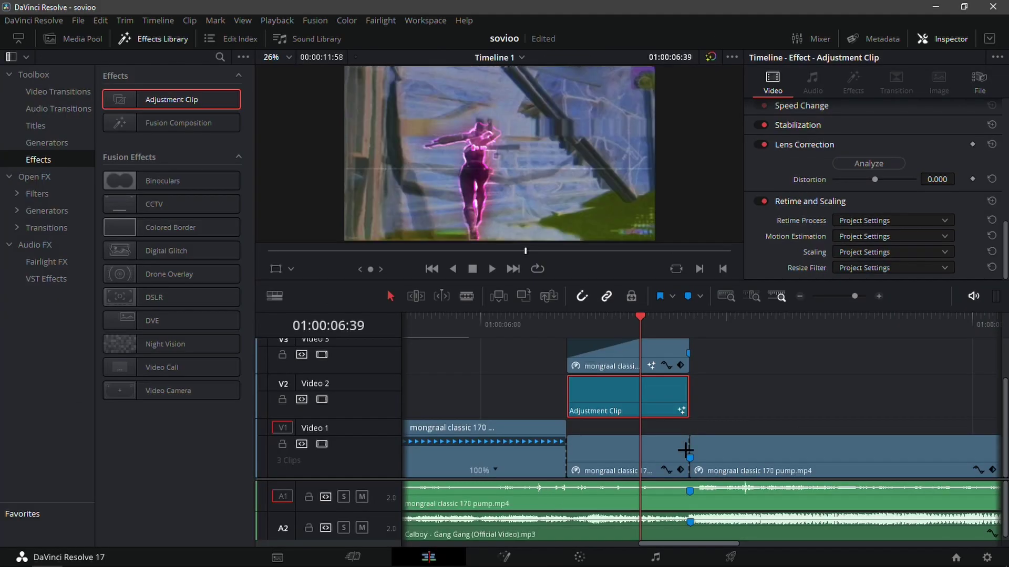
Step: Add a fade-in to the VHS adjustment clip ending at about 01:00:06:43 and play it back
left_click_drag(634, 328, 655, 378)
key("l")
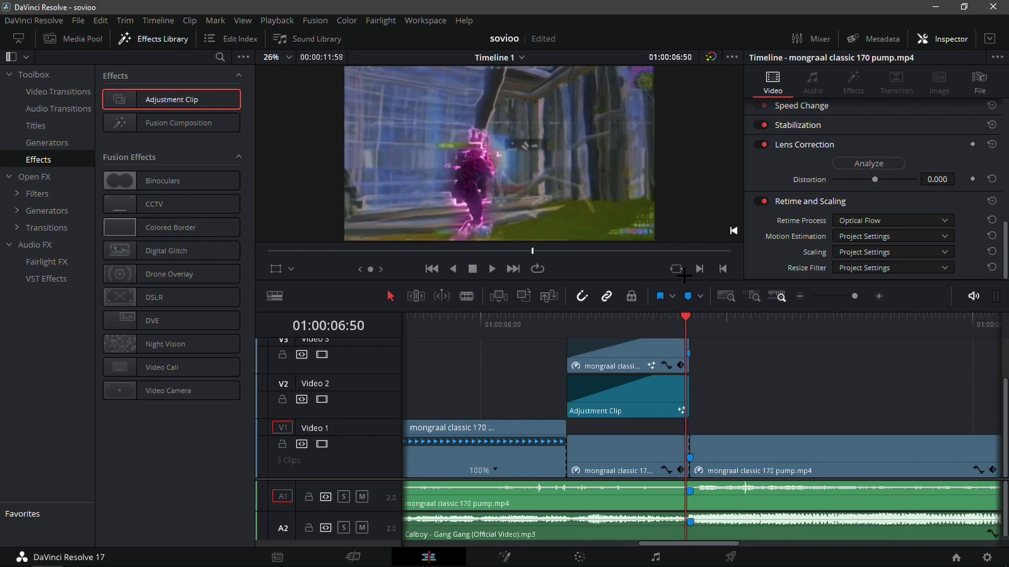
left_click(657, 327)
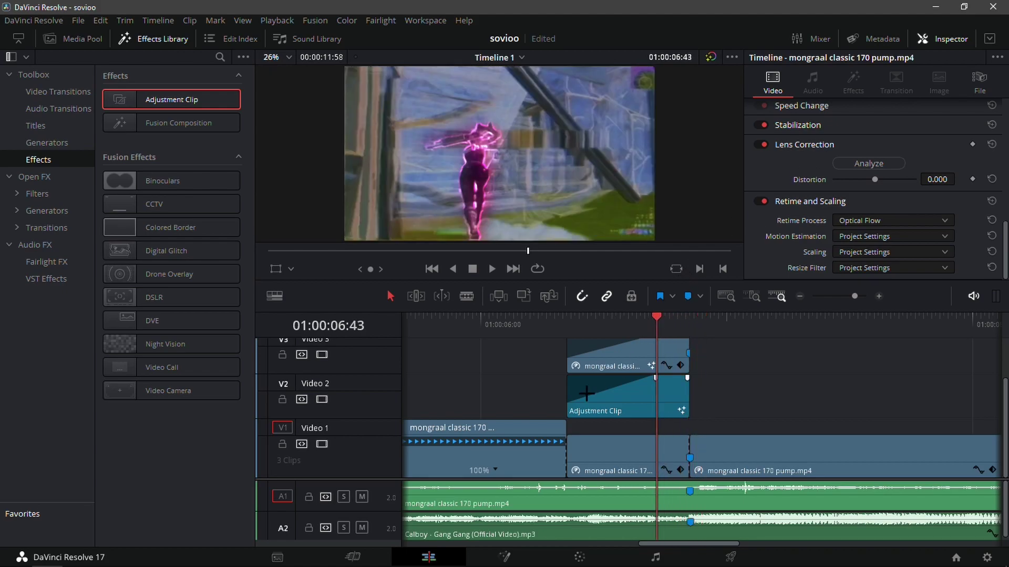
Step: Set the Brightness of the glow clip's S_GlowNoise1 node to 2.5 in Fusion
scroll(605, 383, "up", 2)
scroll(604, 383, "down", 1)
scroll(604, 383, "up", 1)
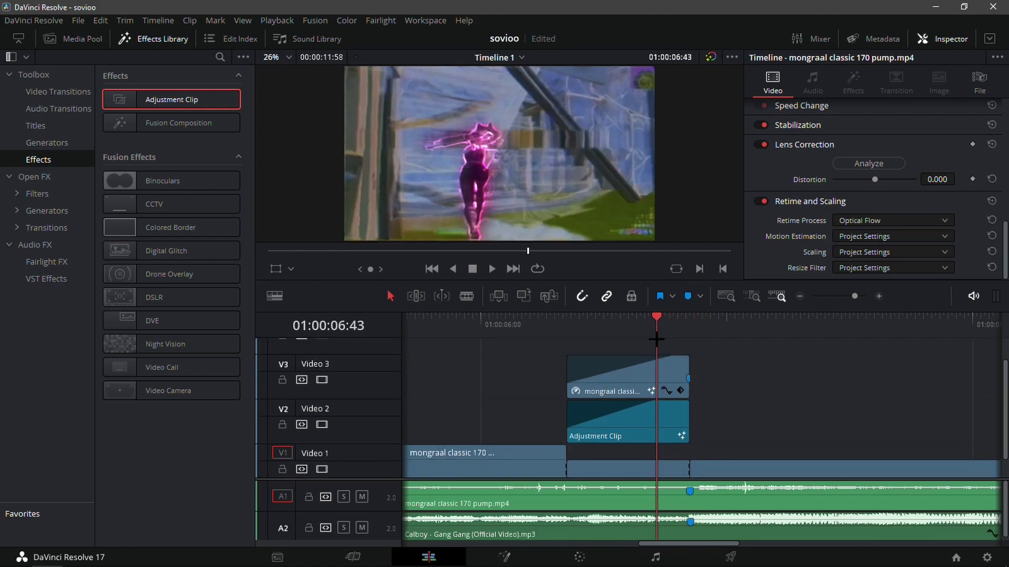
left_click(504, 557)
left_click(212, 452)
key("BackSpace")
type("5")
key("Tab")
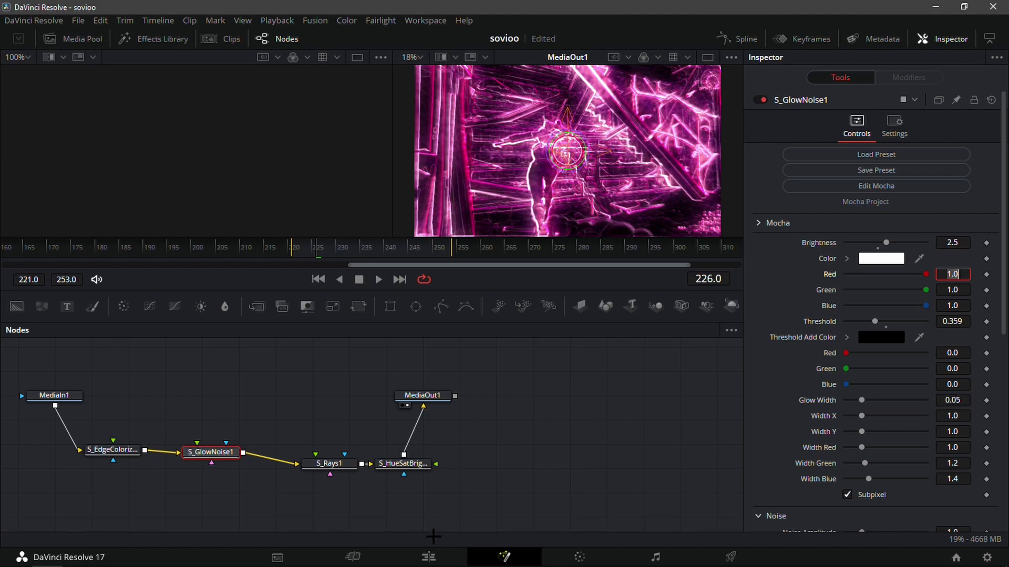
Step: Return to the edit timeline and review the glow section frame by frame, including playback from the clip's start
left_click(428, 557)
key("Right")
key("Right")
key("Right")
key("Right")
key("Right")
key("Right")
key("Right")
key("Right")
key("Right")
key("Right")
key("Right")
key("Right")
key("Right")
key("Right")
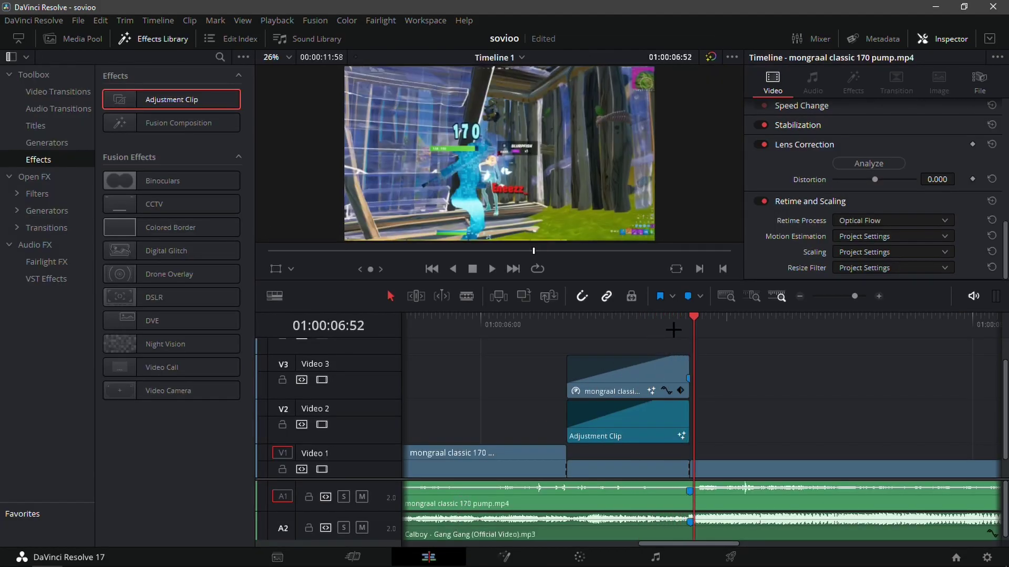
left_click_drag(664, 331, 568, 348)
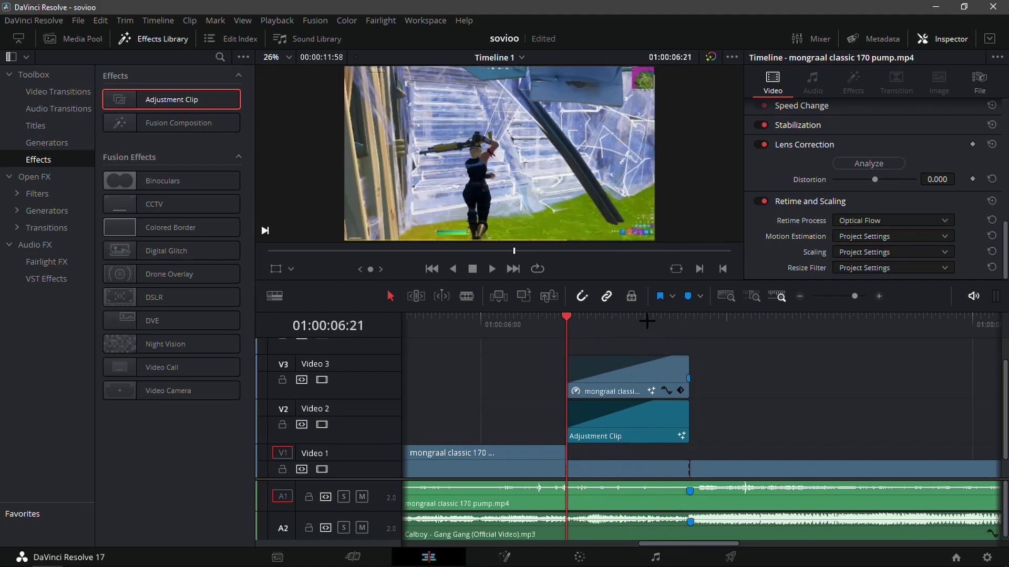
key("space")
Step: Set the S_GlowNoise1 Brightness to 2.75 in Fusion and play back the result on the edit timeline
left_click(506, 556)
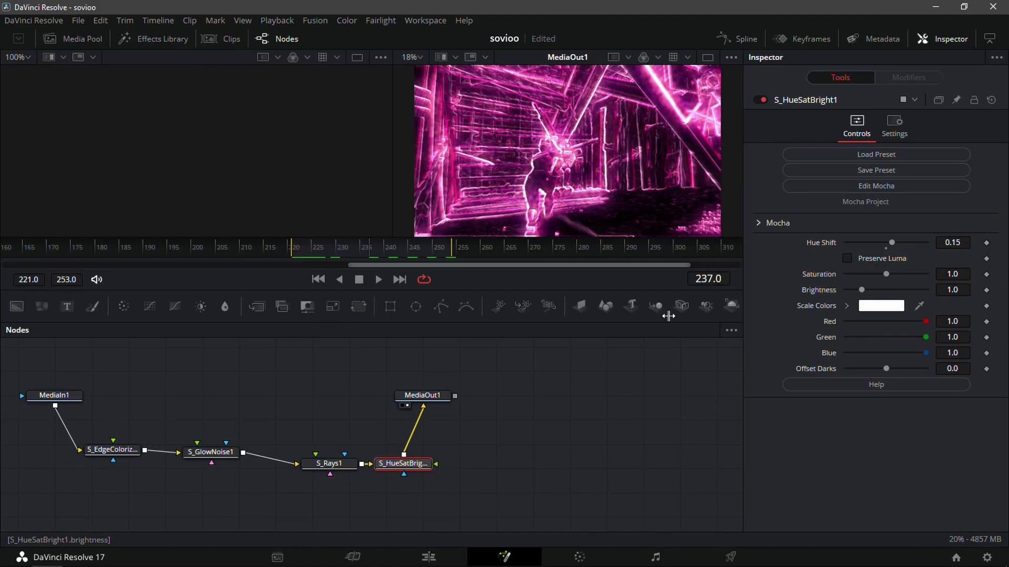
left_click(211, 452)
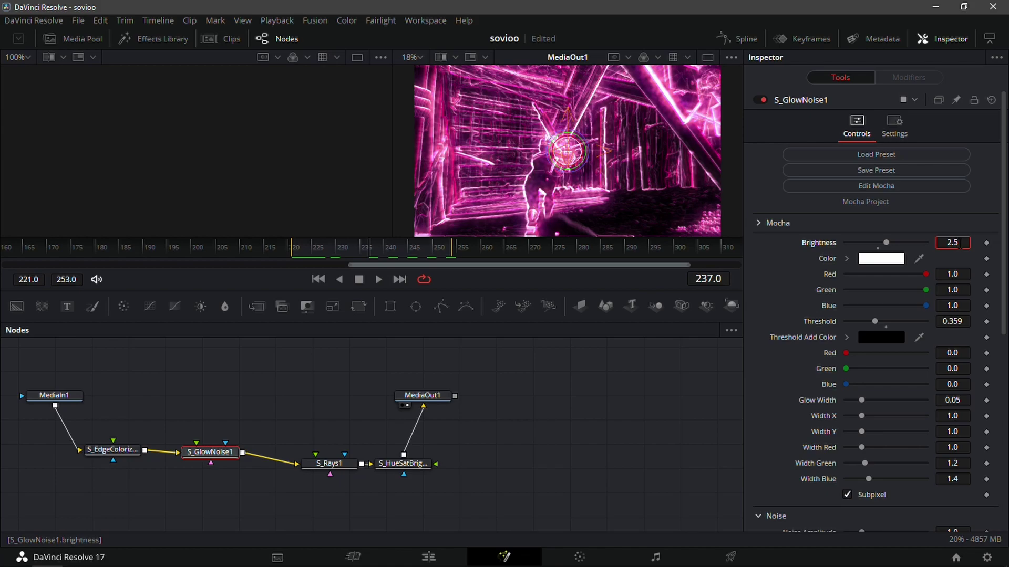
key("Tab")
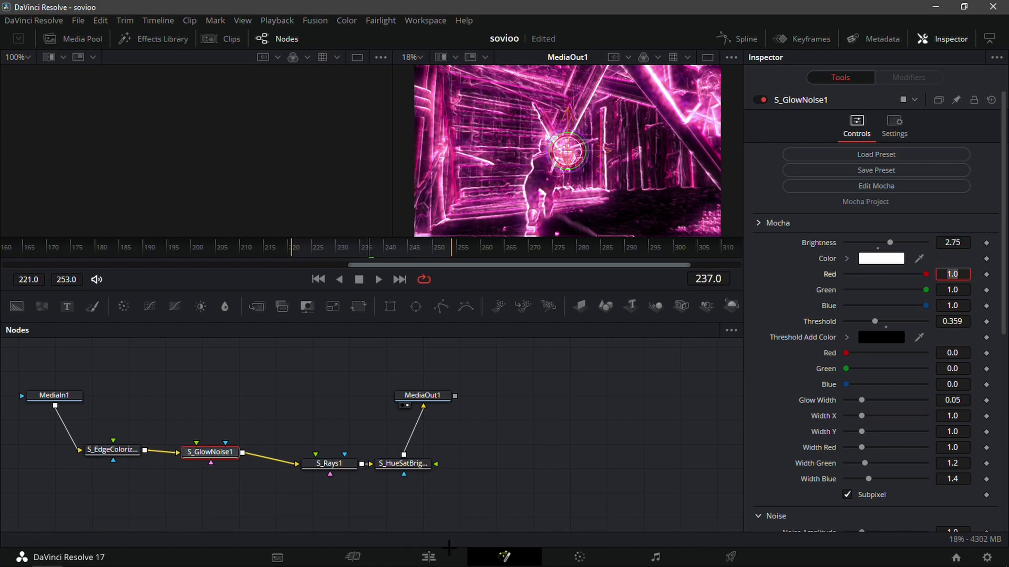
left_click(428, 557)
key("Left")
key("Left")
key("Left")
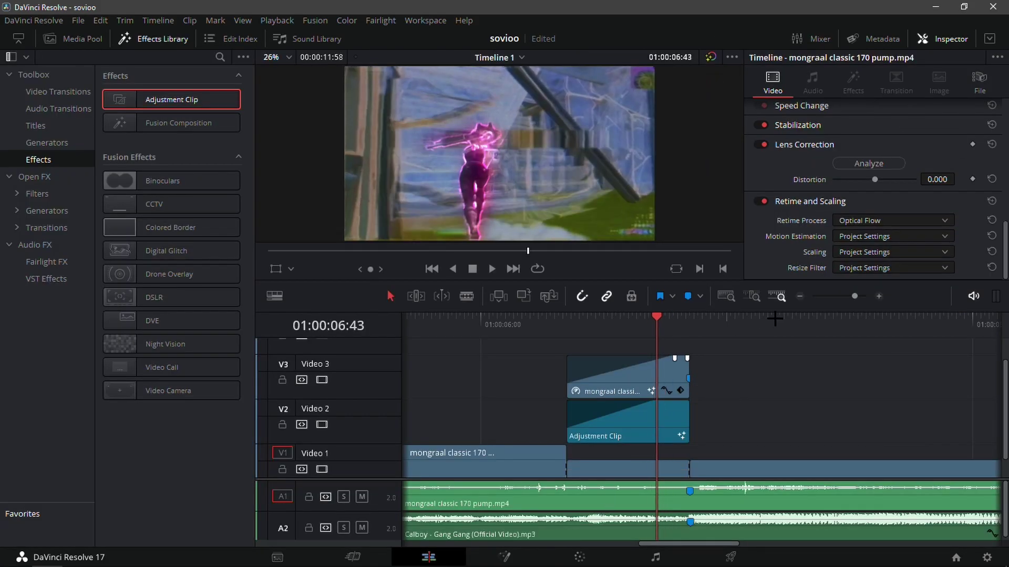
key("space")
key("space")
Step: Place an Adjustment Clip on Video 2 from 01:00:06:51, trim it to the end of the last gameplay clip, and return to its start
left_click(800, 297)
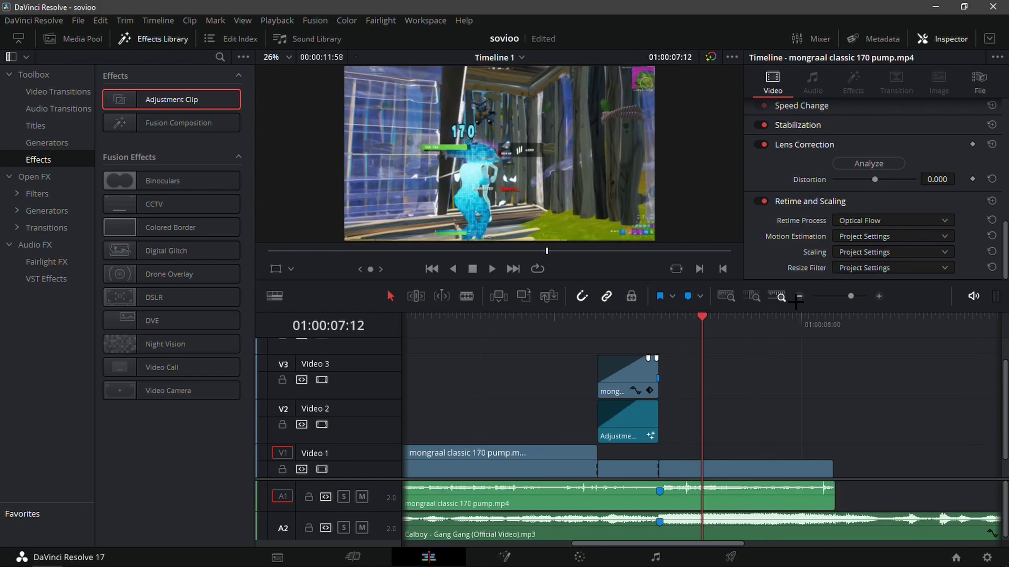
scroll(753, 347, "down", 1)
left_click_drag(876, 480, 876, 491)
left_click_drag(685, 336, 677, 336)
left_click(660, 342)
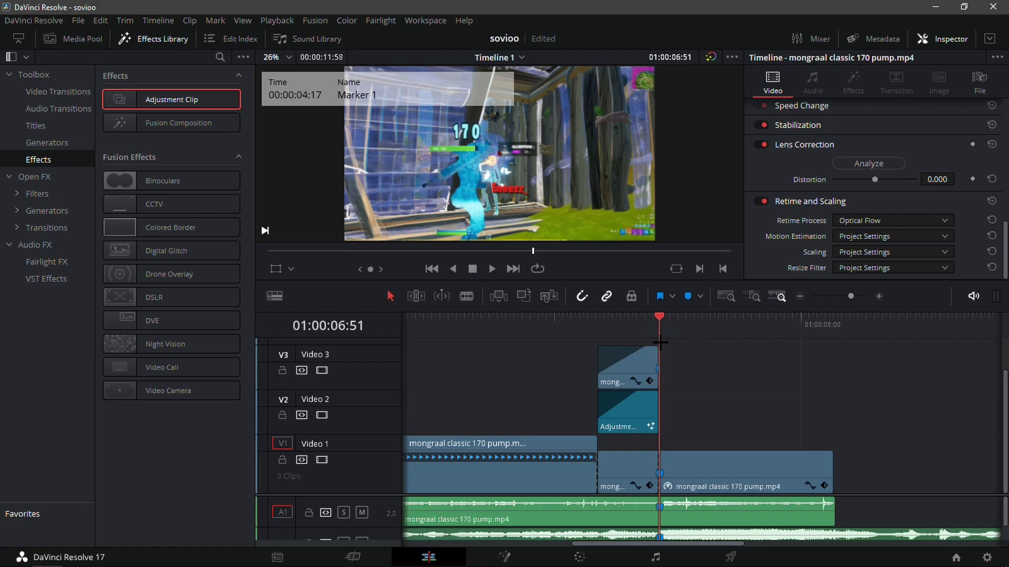
left_click_drag(149, 89, 667, 413)
left_click_drag(813, 322, 833, 336)
left_click(859, 404)
key("ctrl+b")
left_click(865, 400)
key("Delete")
mouse_move(783, 316)
left_mouse_down()
mouse_move(766, 331)
mouse_move(647, 356)
mouse_move(654, 341)
mouse_move(677, 371)
left_mouse_up()
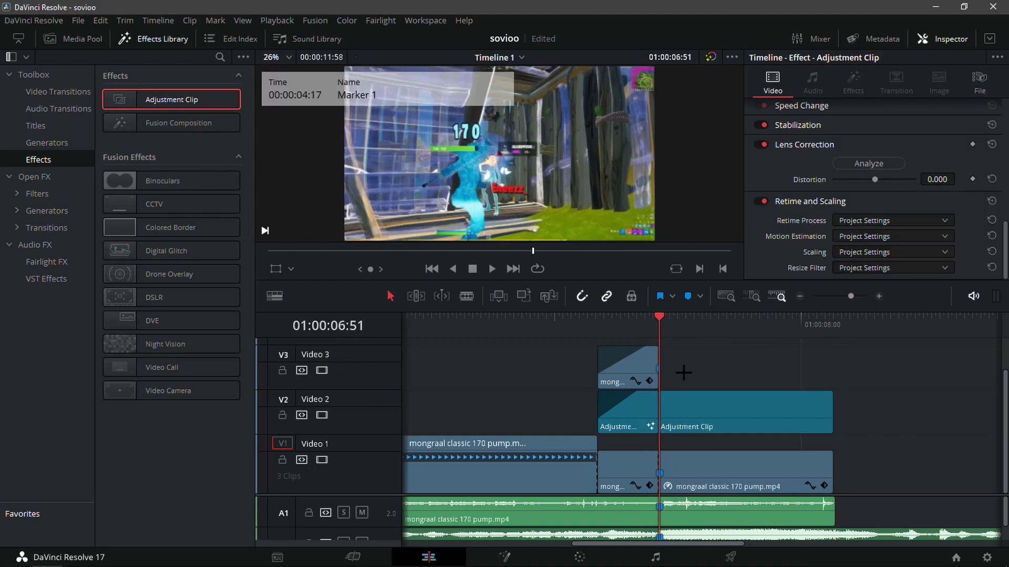
Step: Import WavyImpact.setting into the new adjustment clip's Fusion composition and connect its node chain between MediaIn1 and MediaOut1
left_click(504, 557)
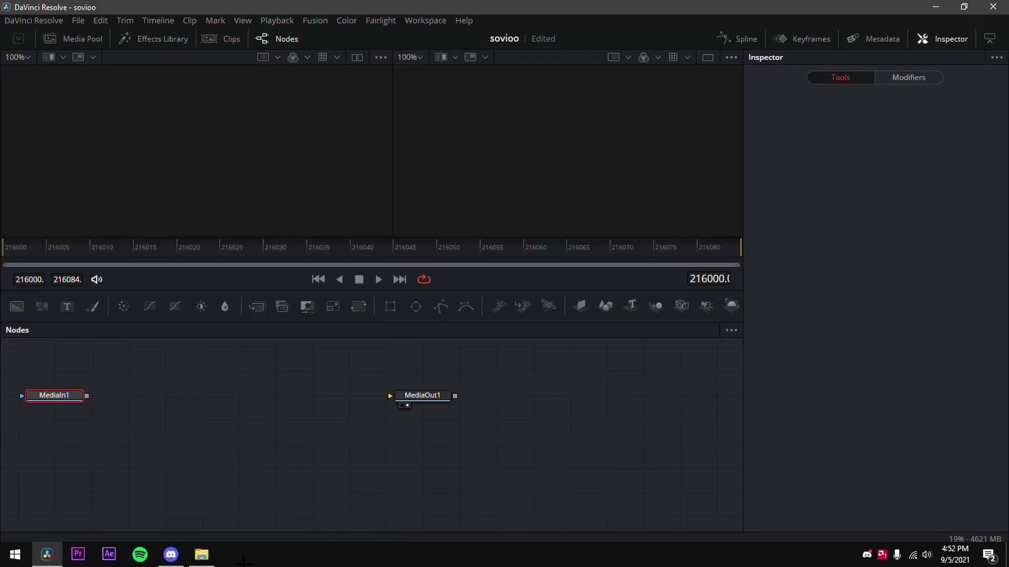
left_click(201, 561)
left_click_drag(355, 185, 202, 461)
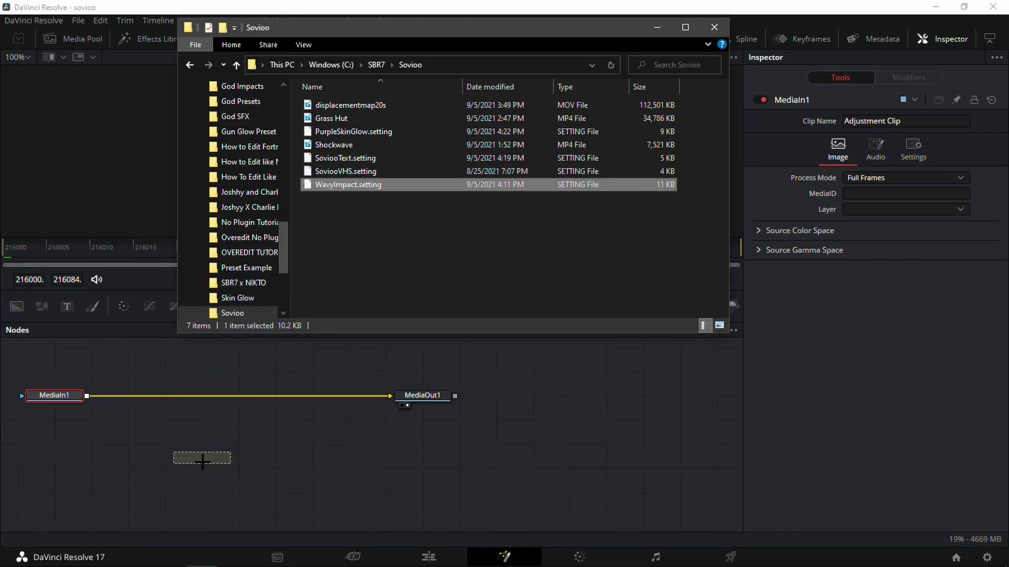
left_click(276, 488)
left_click(391, 459)
left_click_drag(491, 499, 113, 457)
left_click_drag(366, 397, 94, 457)
left_click_drag(409, 469, 423, 397)
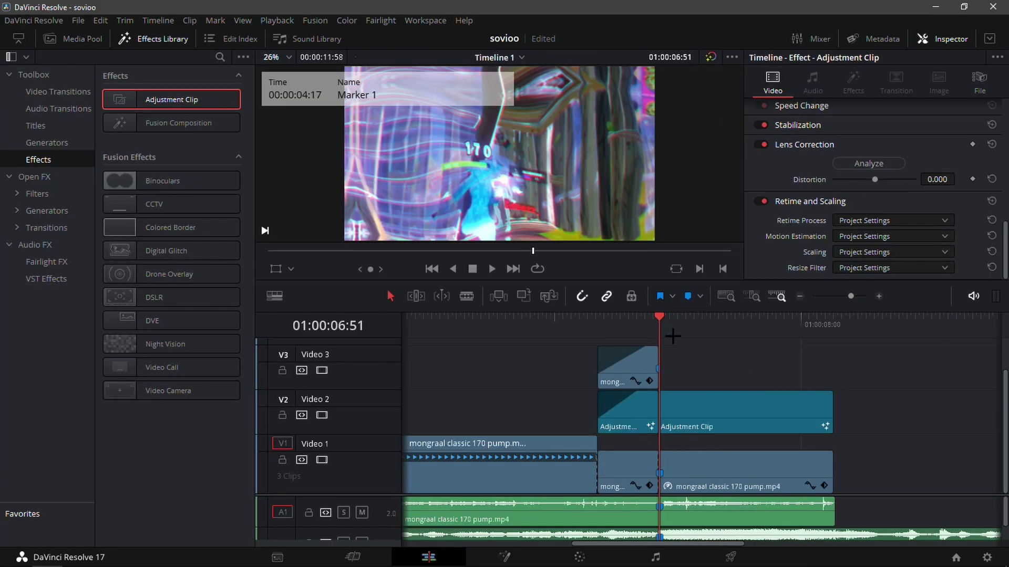
Step: Play back the wavy impact effect on the edit timeline from the cut
key("Right")
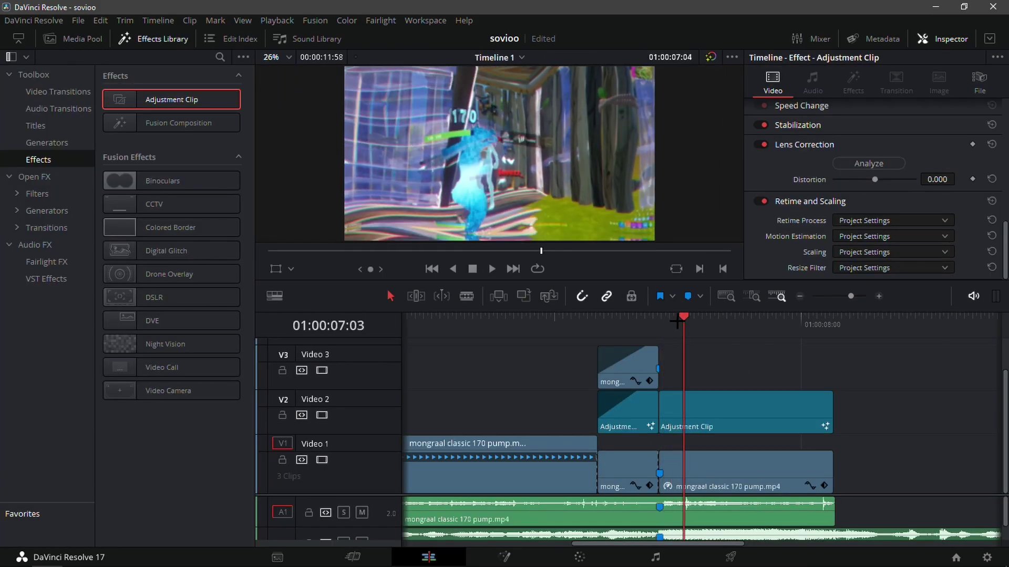
mouse_move(706, 318)
left_mouse_down()
mouse_move(733, 320)
mouse_move(650, 358)
mouse_move(762, 346)
mouse_move(665, 353)
left_mouse_up()
mouse_move(681, 319)
left_mouse_down()
mouse_move(652, 351)
mouse_move(676, 345)
left_mouse_up()
key("space")
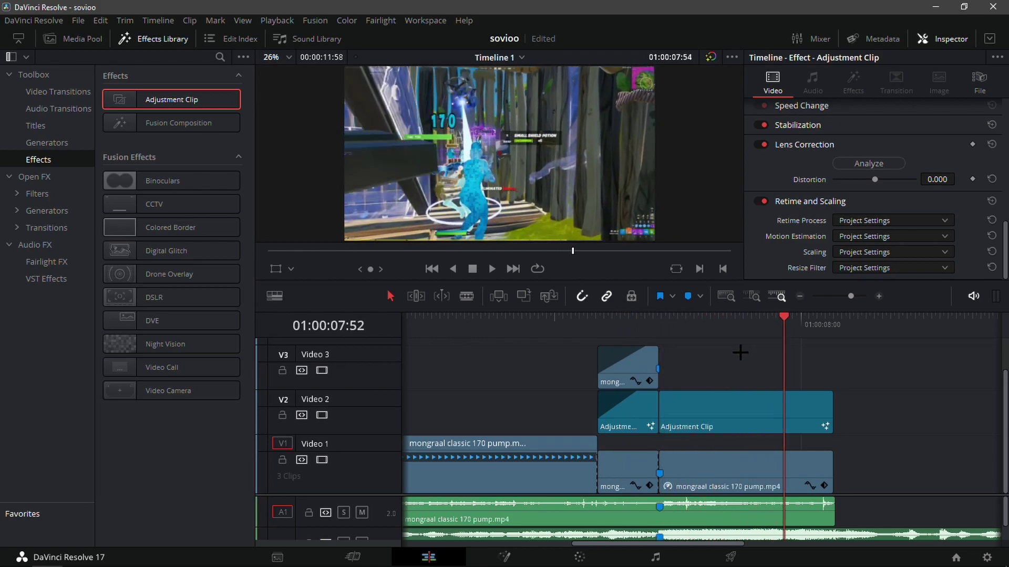
Step: Place Shockwave.mp4 from the Sovioo folder on Video 3 at 01:00:06:51, directly after the glow clip
mouse_move(679, 323)
left_mouse_down()
mouse_move(667, 326)
mouse_move(707, 327)
mouse_move(669, 335)
left_mouse_up()
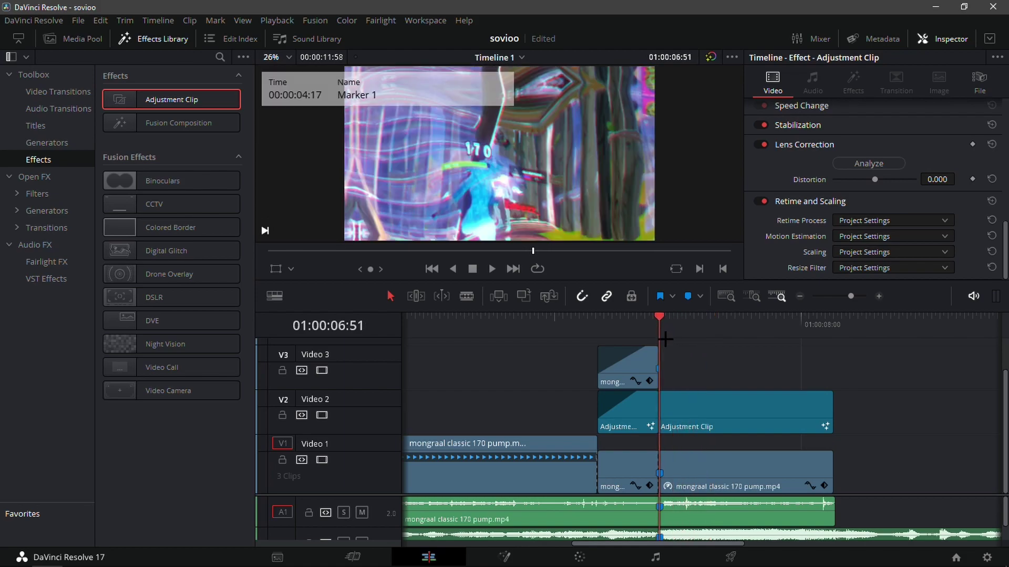
left_click(201, 555)
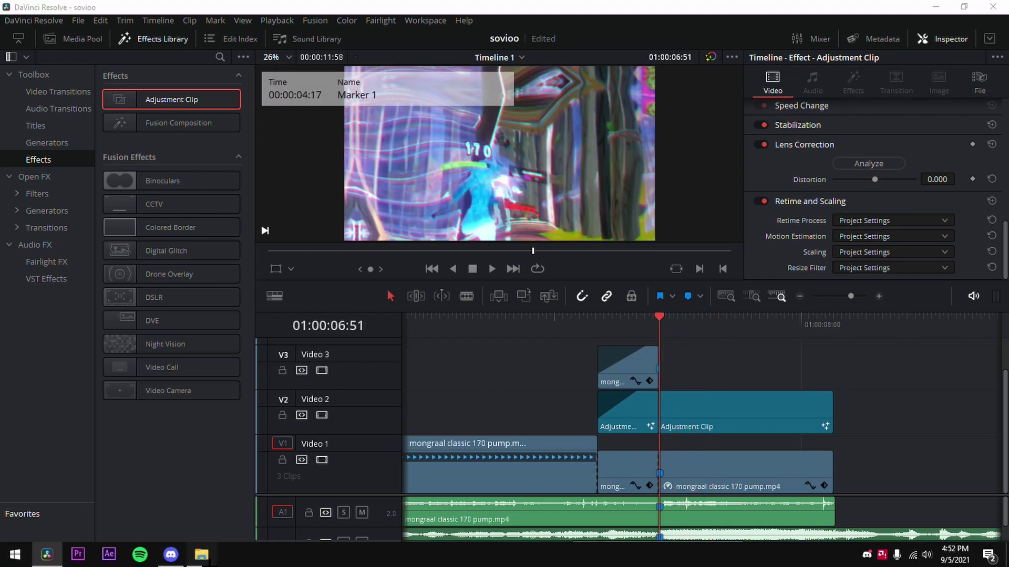
left_click_drag(334, 148, 667, 380)
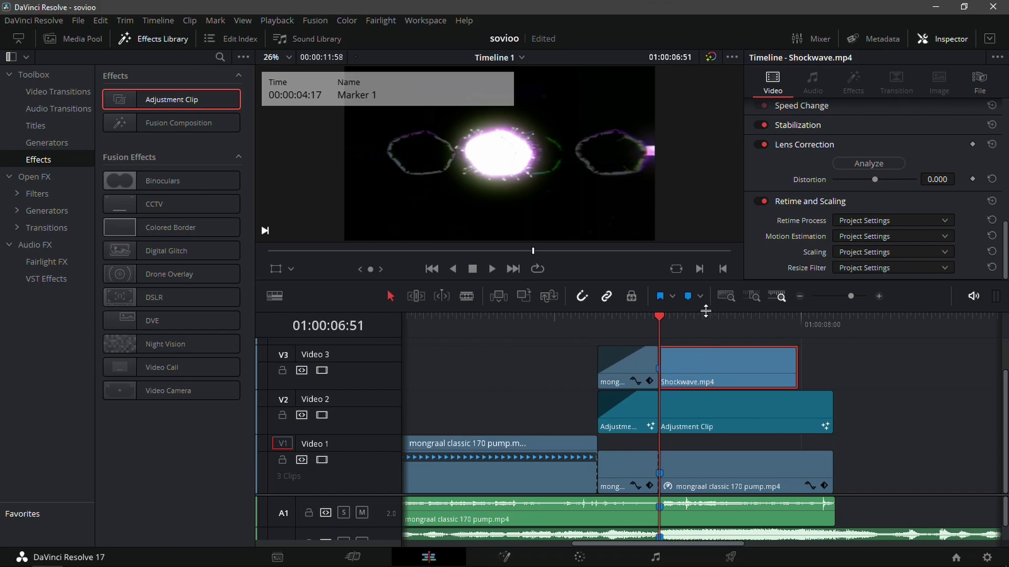
Step: Set the composite mode of the Shockwave.mp4 clip to Add
scroll(909, 221, "up", 10)
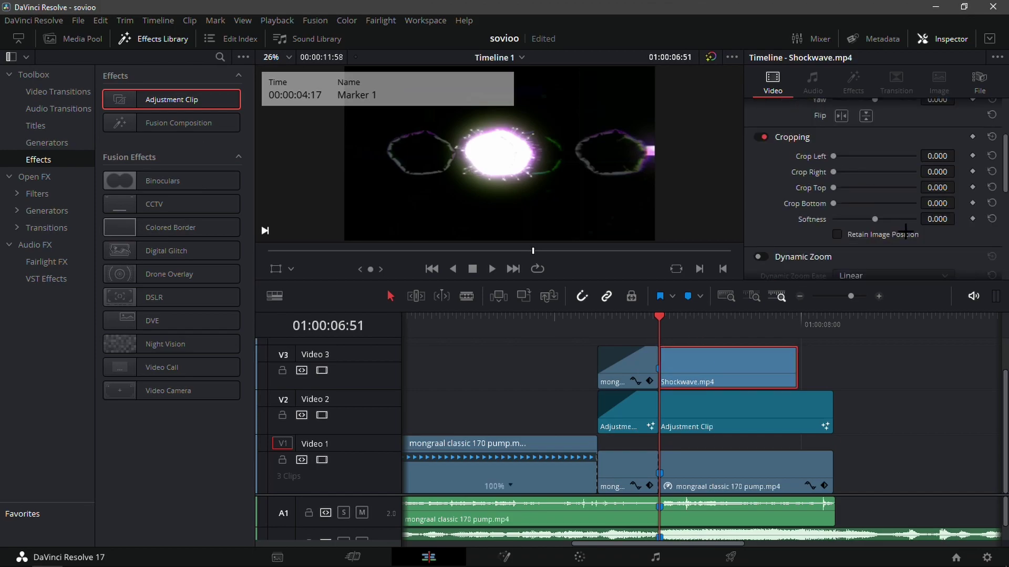
scroll(891, 205, "down", 4)
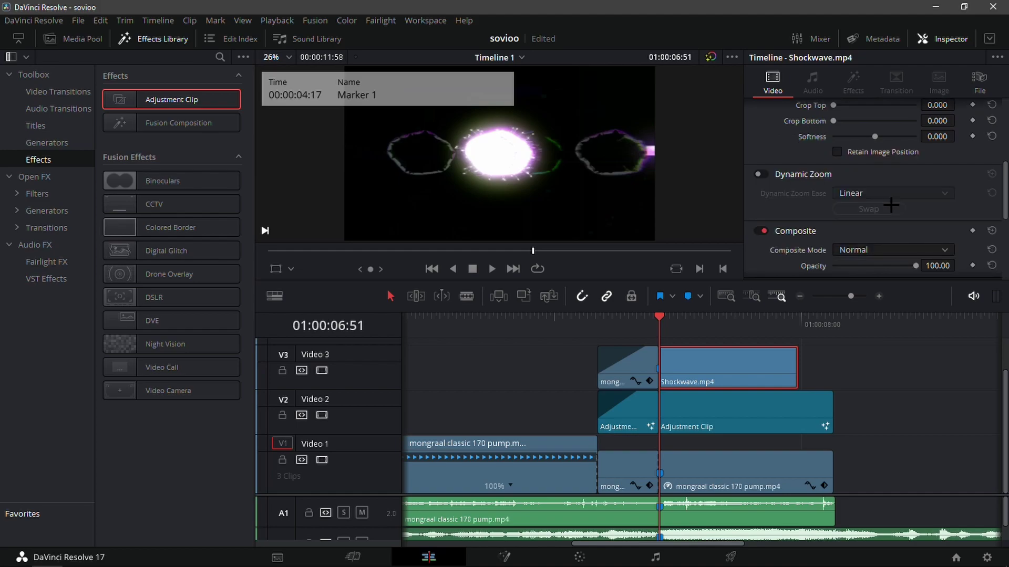
left_click(866, 250)
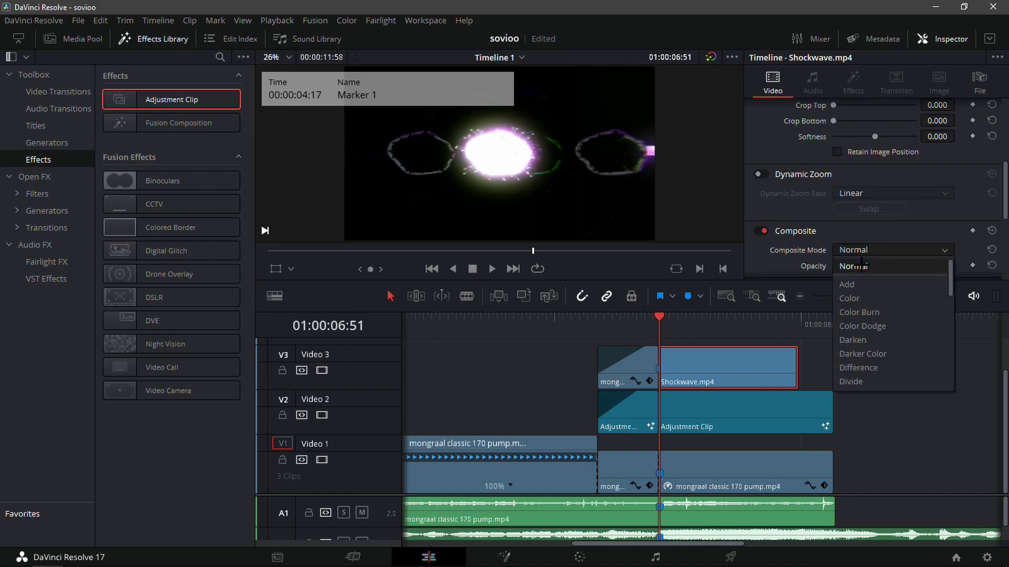
left_click(851, 280)
Step: Insert an S_HueSatBright node between MediaIn1 and MediaOut1 in the shockwave clip's Fusion composition and set its Hue Shift to 0.15
key("space")
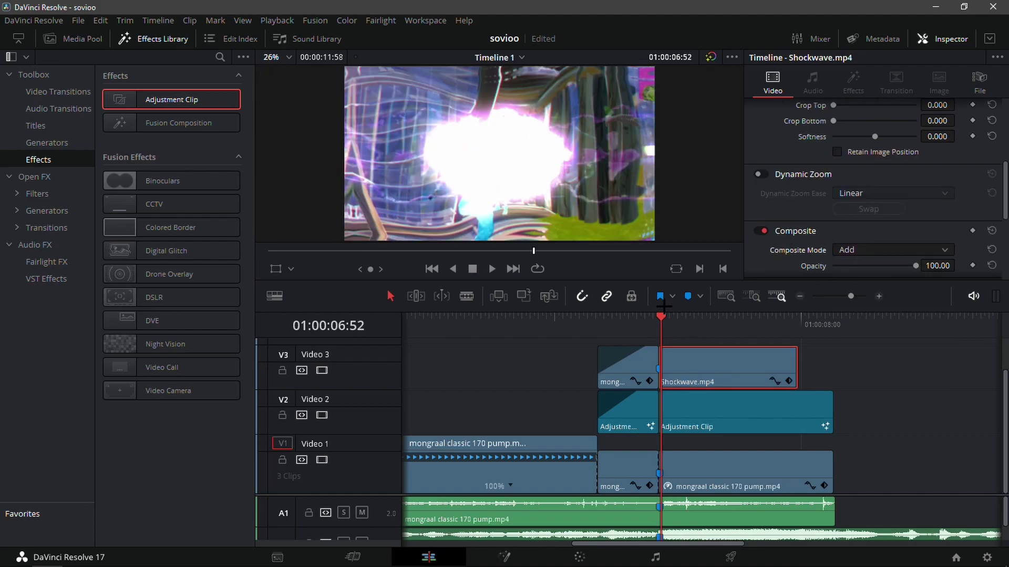
key("space")
mouse_move(680, 316)
left_mouse_down()
mouse_move(660, 319)
mouse_move(708, 328)
mouse_move(658, 330)
mouse_move(734, 336)
mouse_move(598, 337)
mouse_move(646, 338)
mouse_move(638, 342)
mouse_move(673, 318)
left_mouse_up()
key("Left")
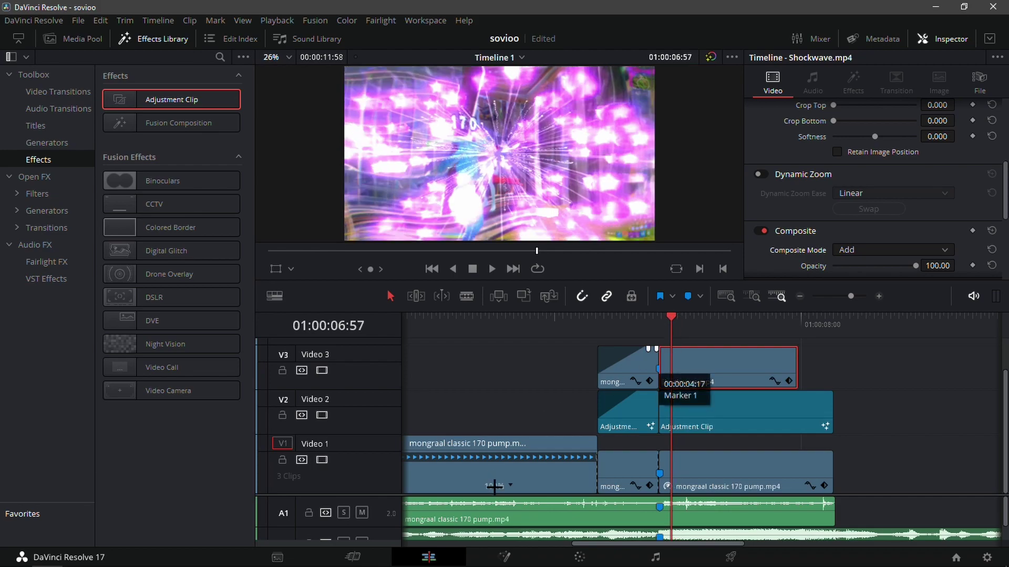
left_click(506, 557)
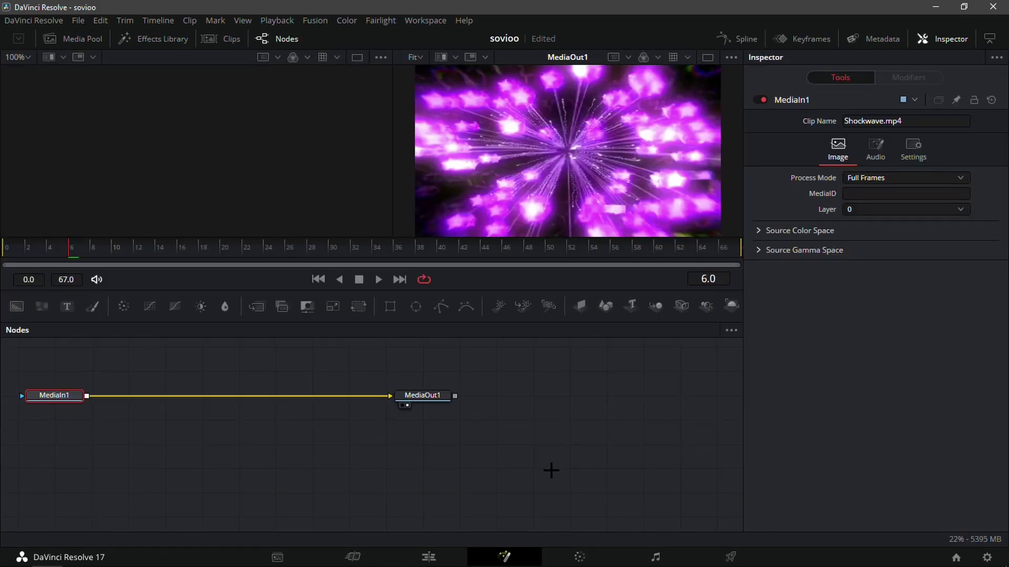
key("shift+space")
type("s")
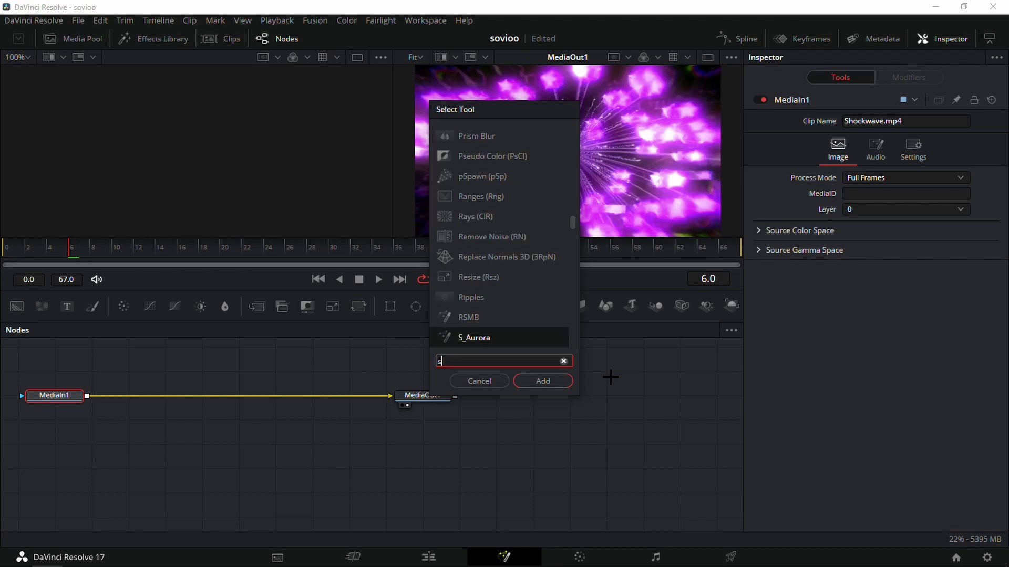
type("_hue")
key("Return")
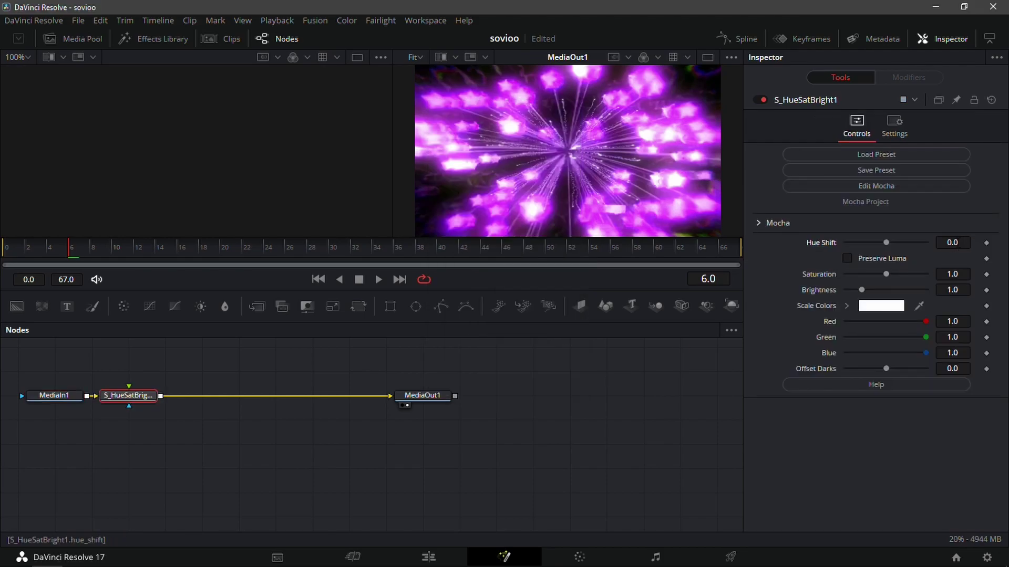
key("Tab")
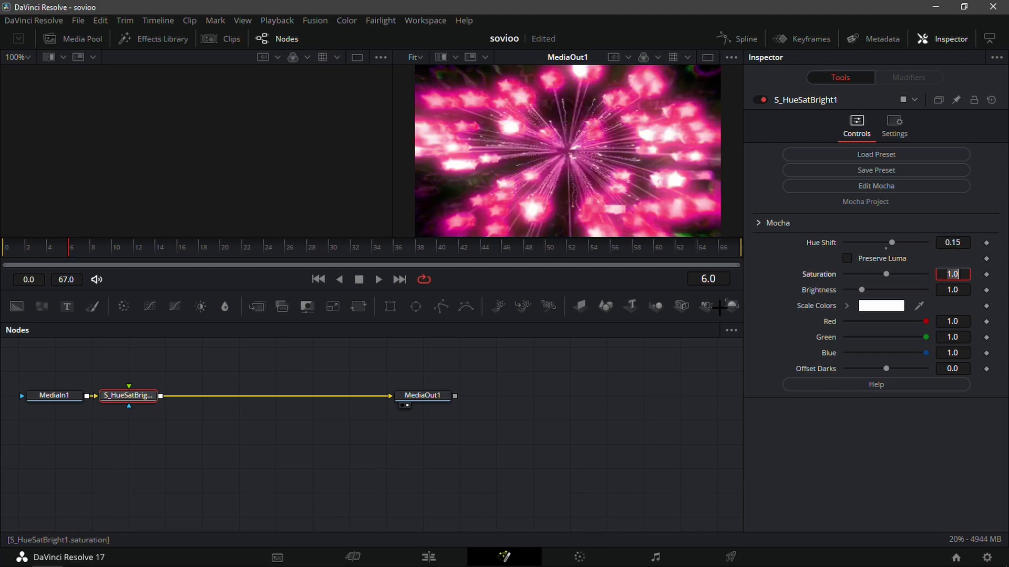
Step: Return to the edit timeline and play back the recolored shockwave over the impact section
left_click(432, 555)
key("Left")
key("Left")
key("Left")
key("Left")
key("Left")
key("Left")
key("Left")
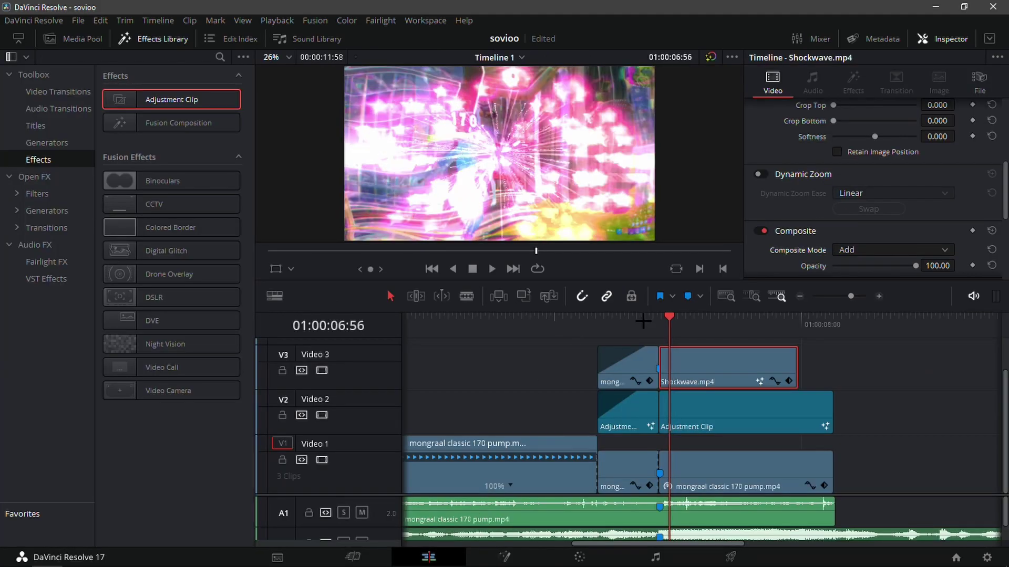
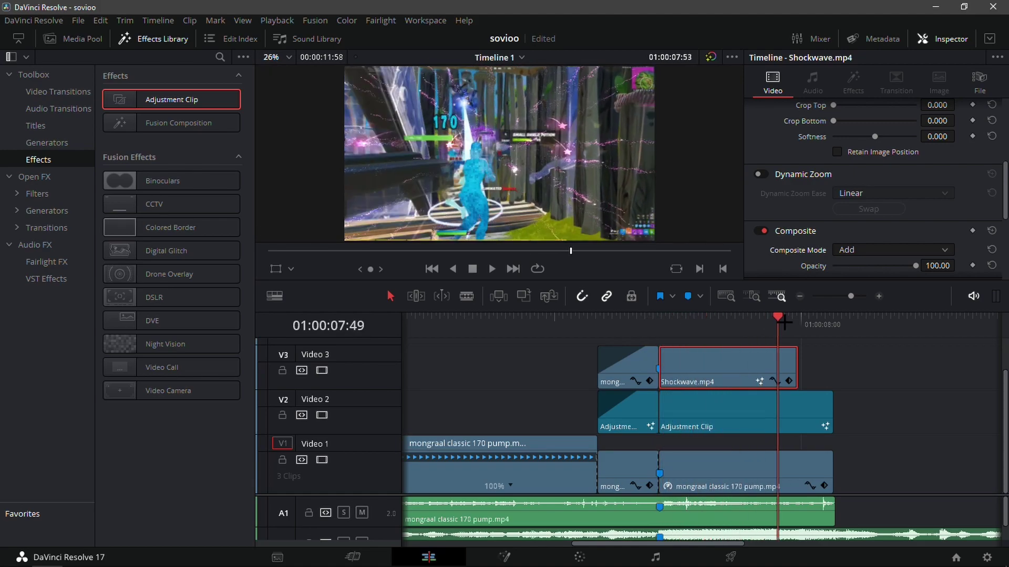
left_click_drag(744, 324, 648, 355)
key("j")
key("j")
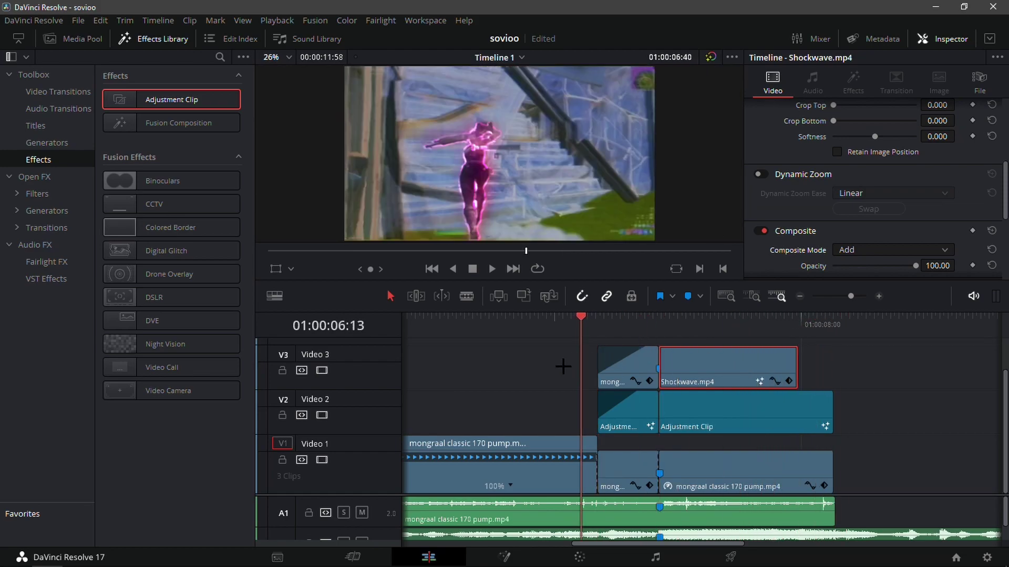
Step: Zoom out the timeline and enlarge the audio track area so that all clips and both audio tracks fit in view
left_click_drag(832, 362, 857, 336)
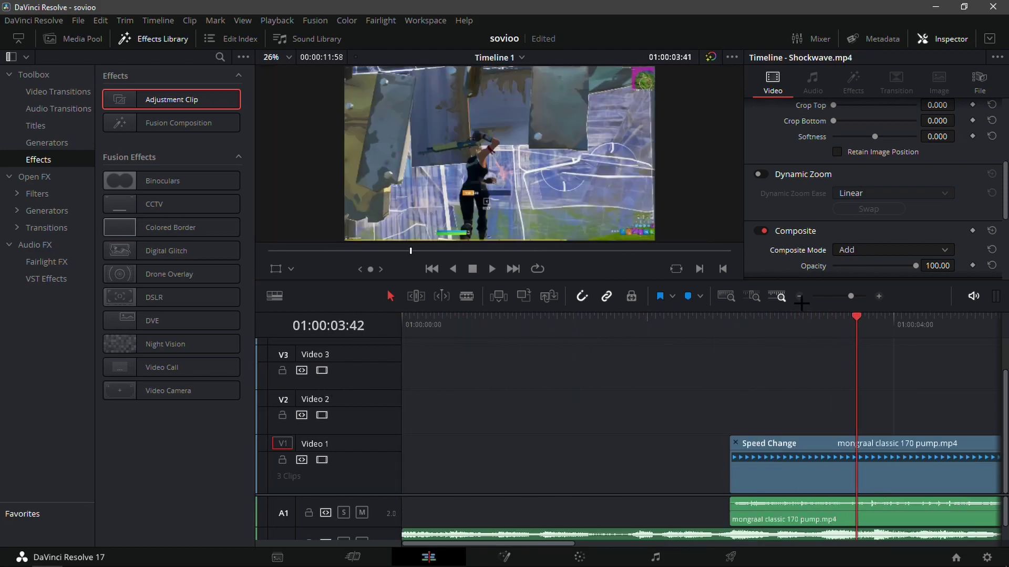
left_click(799, 297)
left_click(799, 297)
left_click(599, 329)
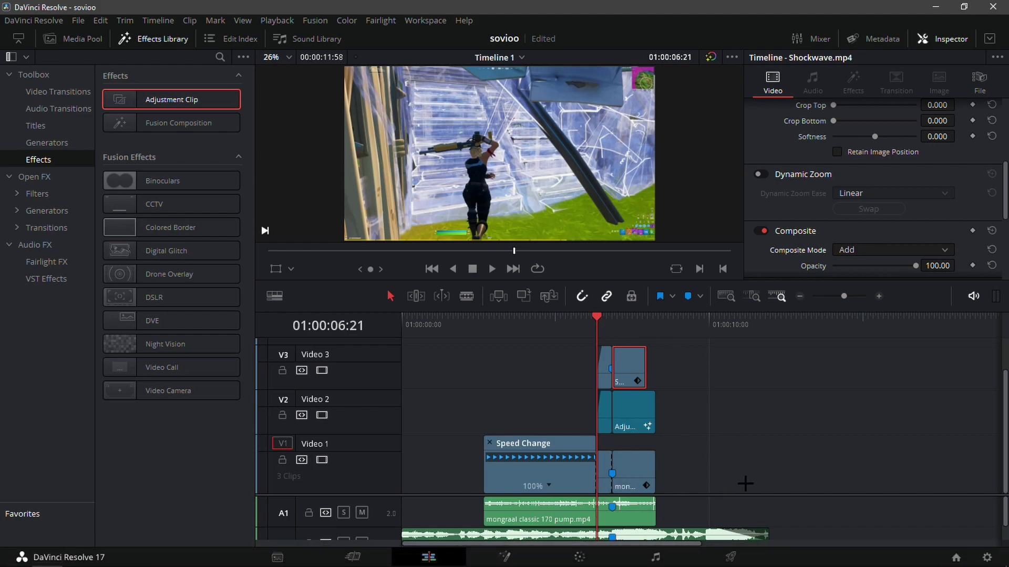
left_click_drag(774, 495, 775, 471)
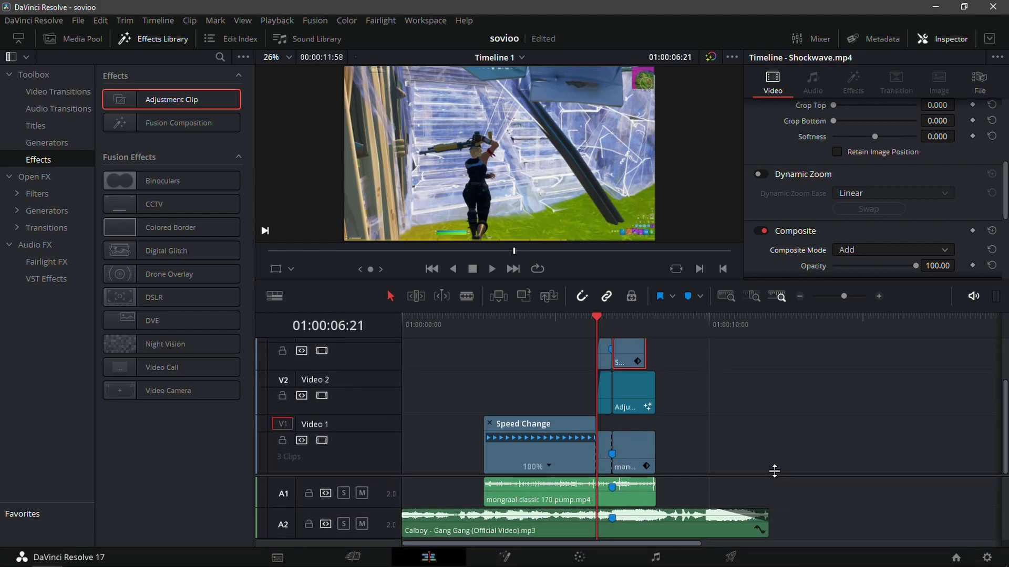
left_click_drag(799, 527, 578, 339)
left_click(653, 457)
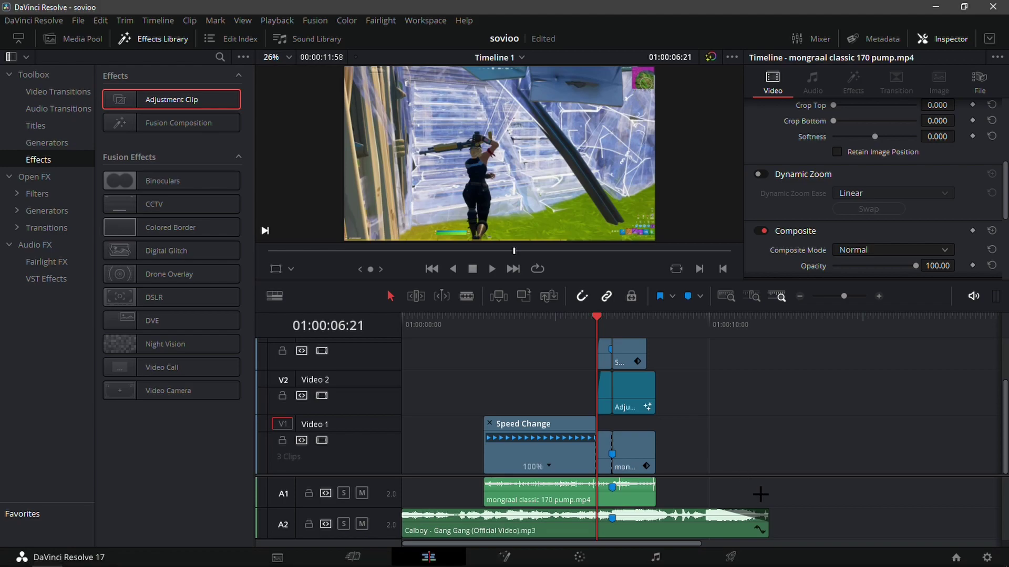
left_click_drag(776, 512, 552, 382)
left_click_drag(568, 447, 618, 461)
key("ctrl+z")
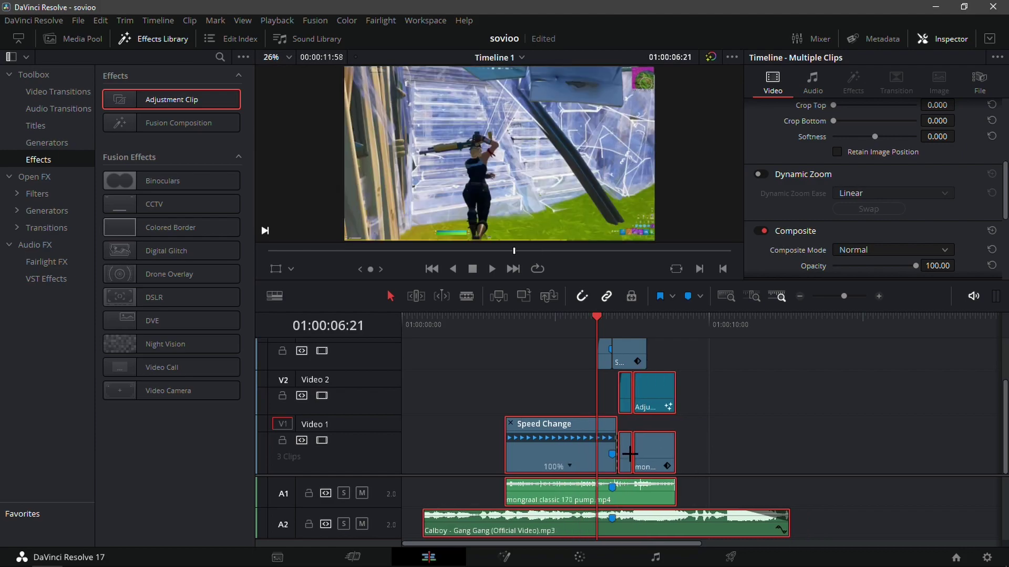
Step: Move all clips on every video and audio track about 5 seconds later and return to the timeline start
left_click_drag(823, 535, 512, 362)
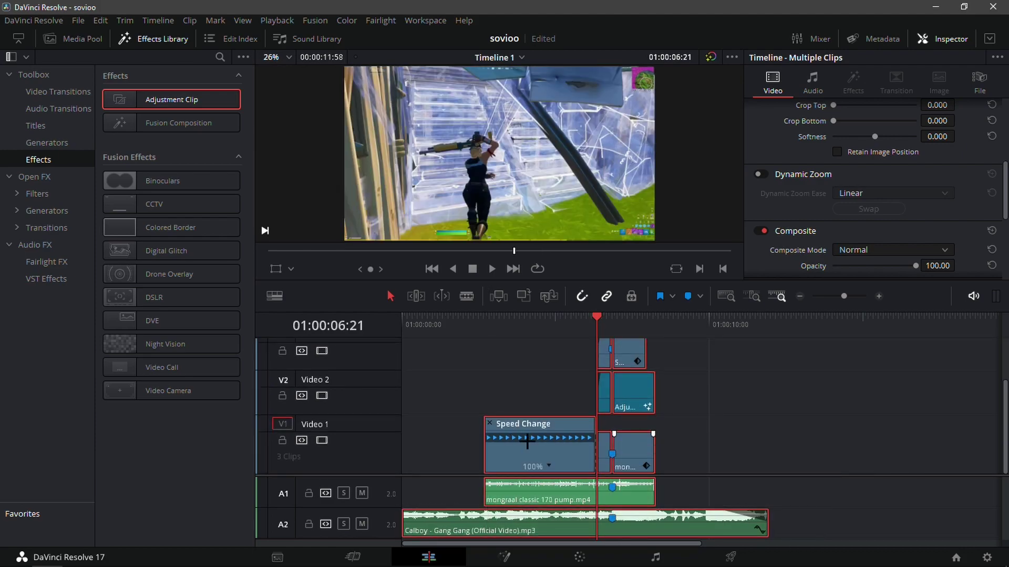
left_click_drag(584, 445, 743, 447)
key("Home")
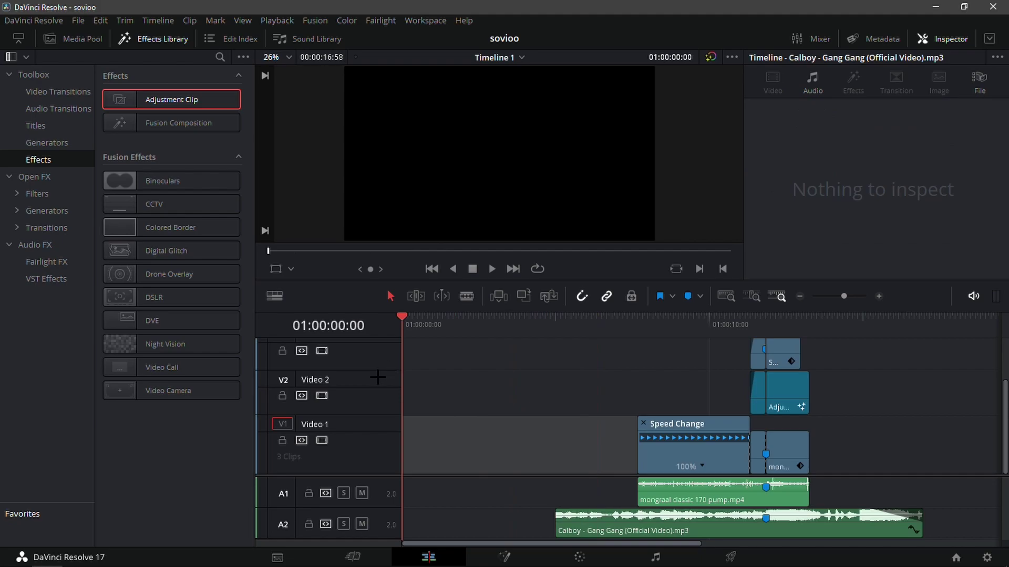
Step: Place Grass Hut.mp4 from the Sovioo folder at the start of Video 2 and trim its end to 01:00:03:00
key("alt+Tab")
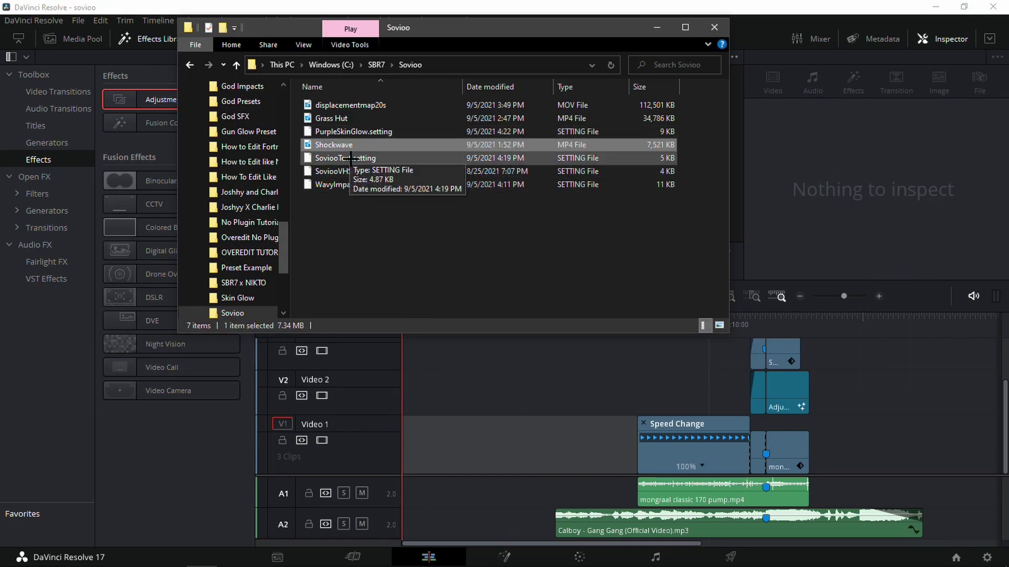
left_click_drag(347, 118, 409, 406)
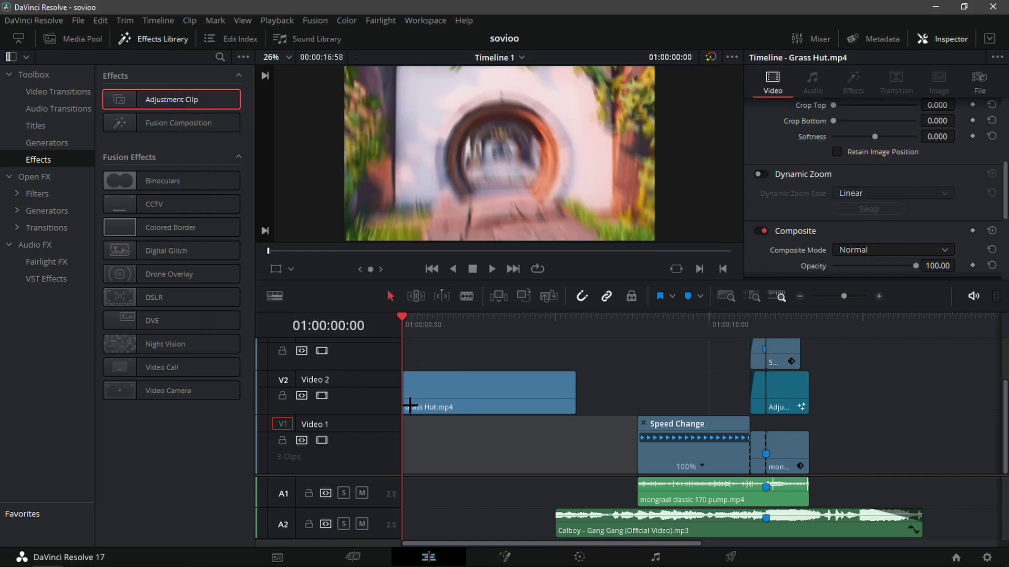
key("space")
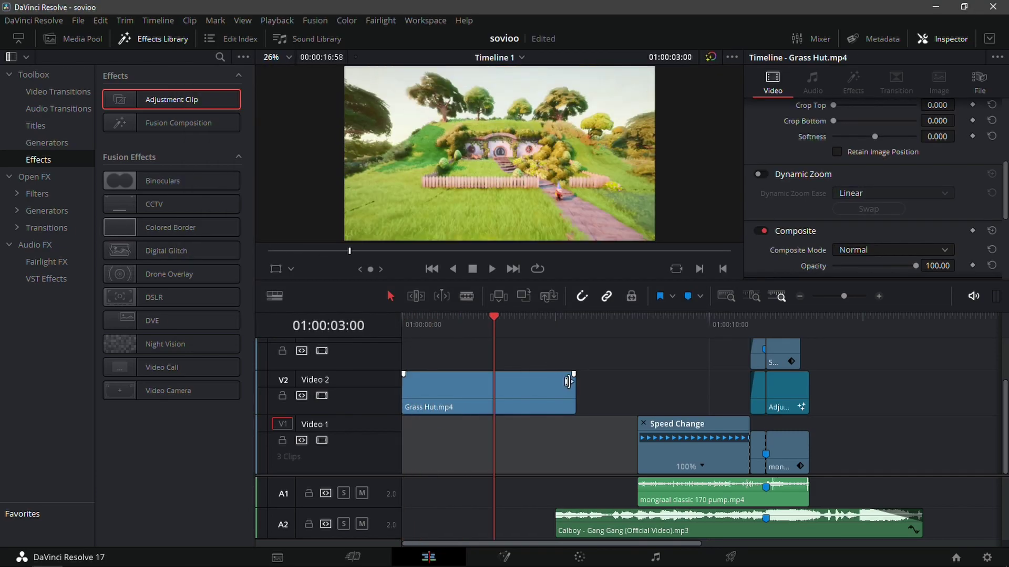
left_click_drag(567, 382, 493, 382)
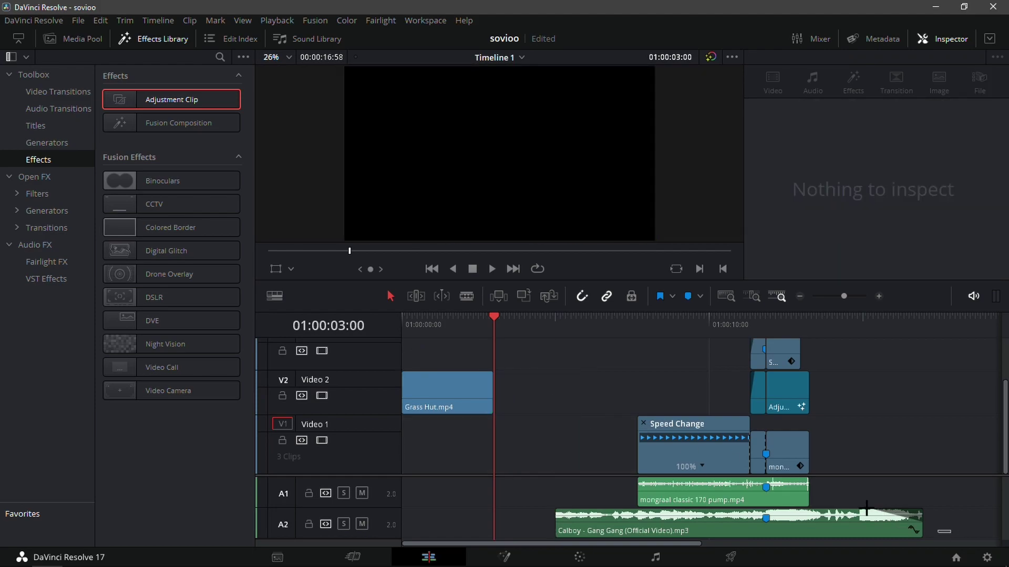
Step: Move the gameplay, effect and song clips to start the gameplay at 01:00:03:00, then extend the song to the timeline start with a fade-in
left_click_drag(867, 508, 683, 352)
left_click_drag(691, 452, 549, 453)
scroll(512, 401, "down", 1)
left_click(508, 390)
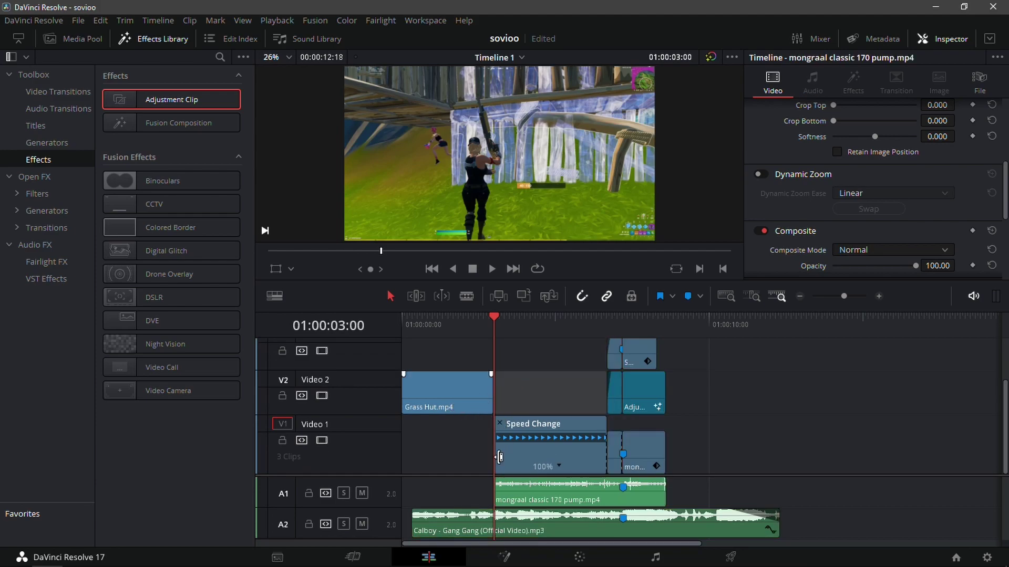
left_click_drag(418, 526, 532, 514)
left_click_drag(457, 334, 444, 356)
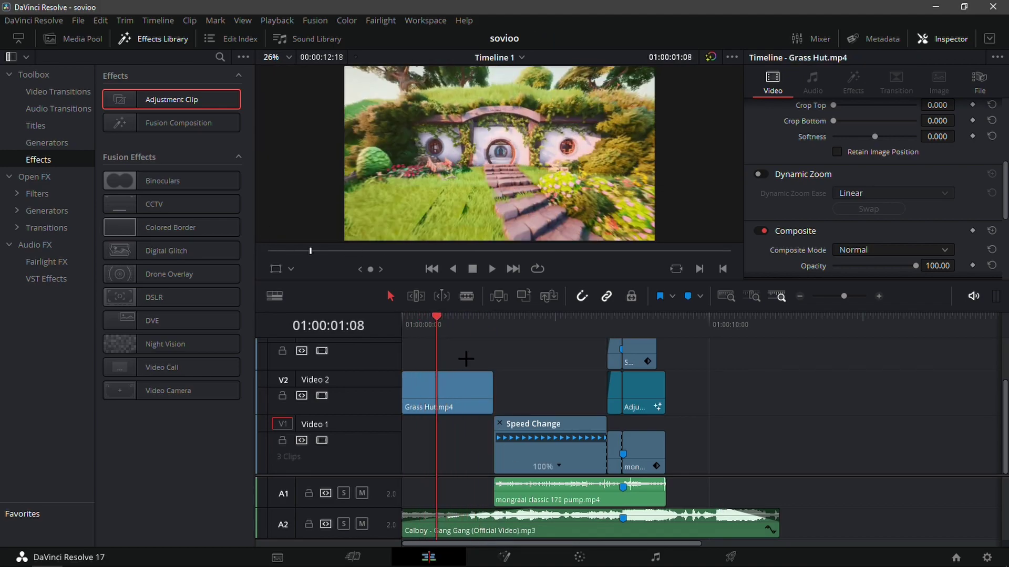
Step: Add a Fusion Composition on Video 3 above the Grass Hut clip and cut it off at 01:00:03:00
left_click_drag(173, 123, 410, 351)
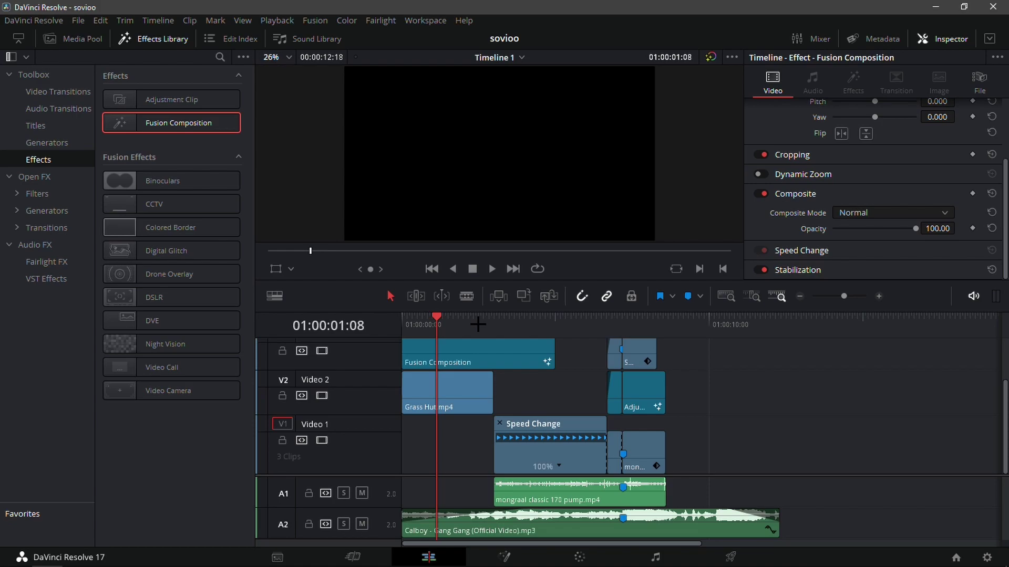
left_click(480, 323)
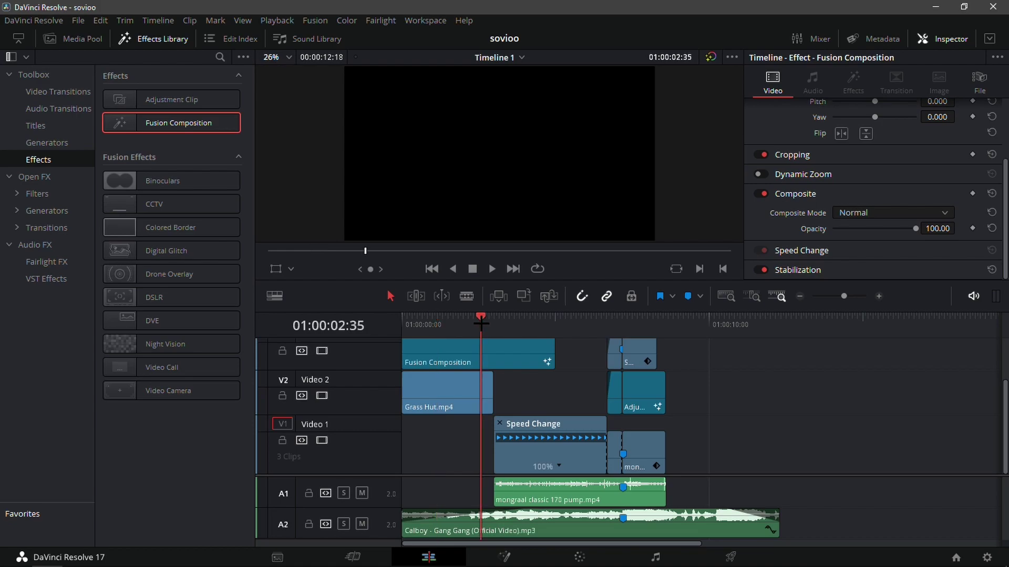
left_click_drag(490, 322, 498, 321)
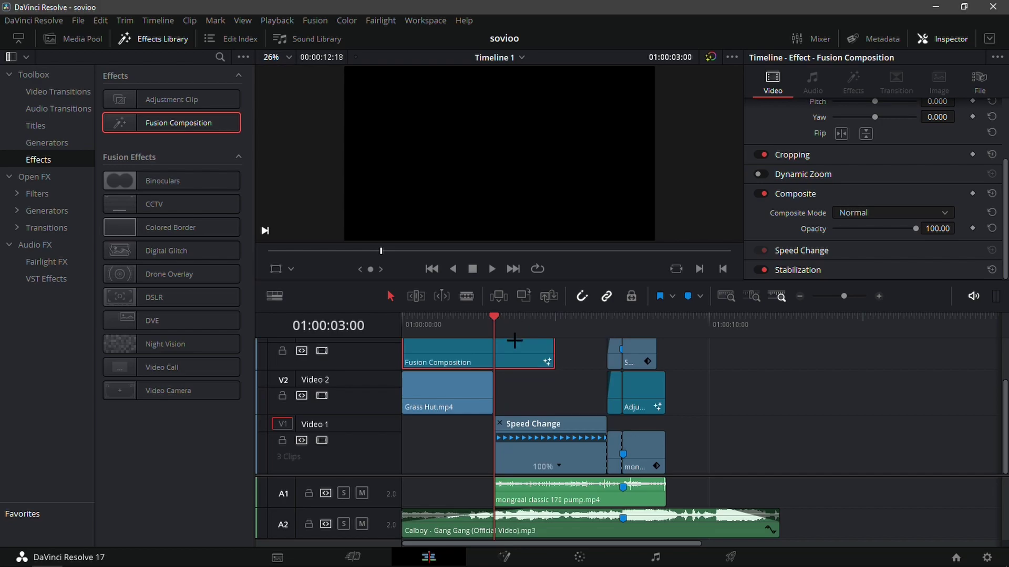
key("Delete")
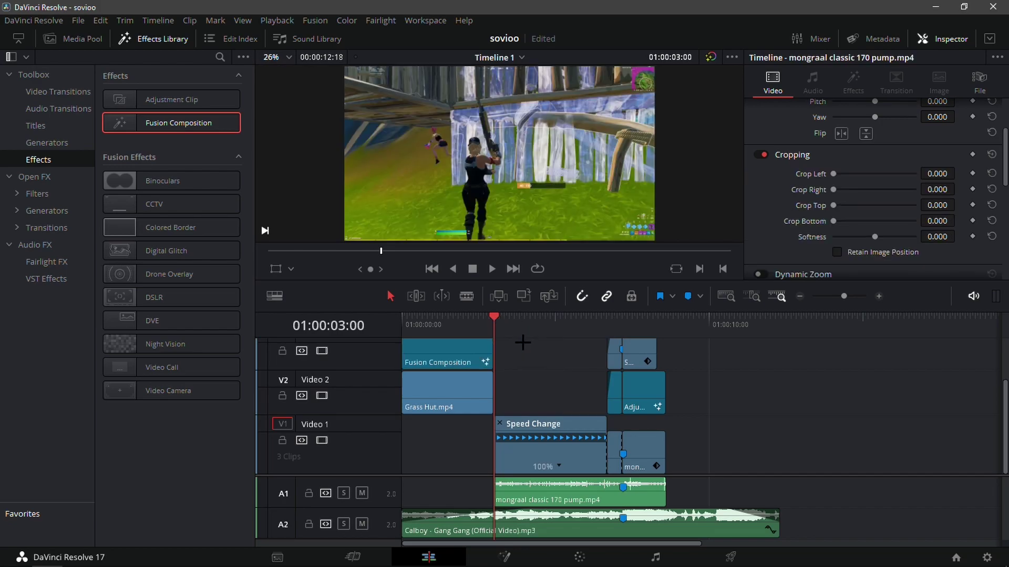
left_click(878, 296)
left_click(878, 297)
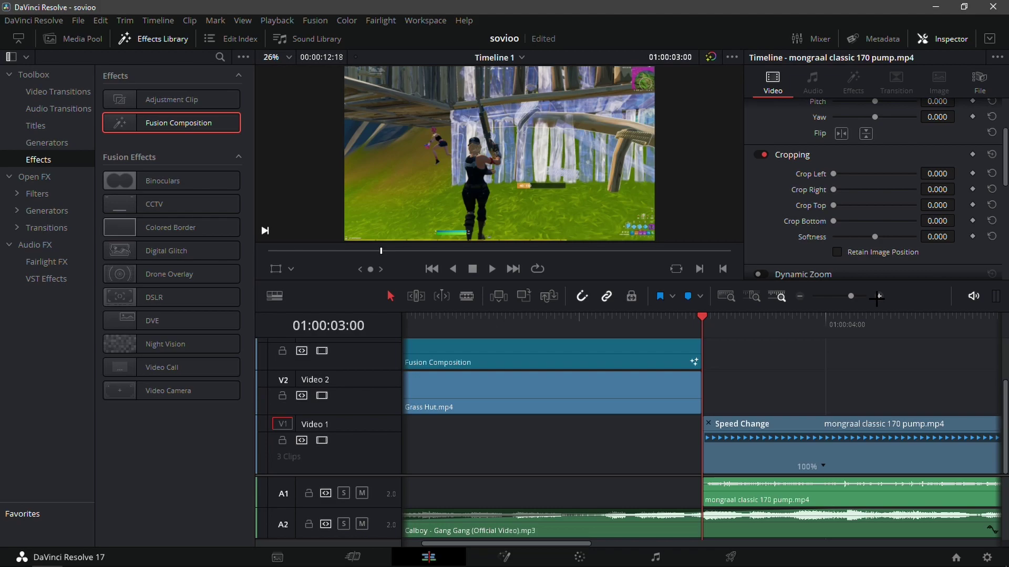
left_click(796, 296)
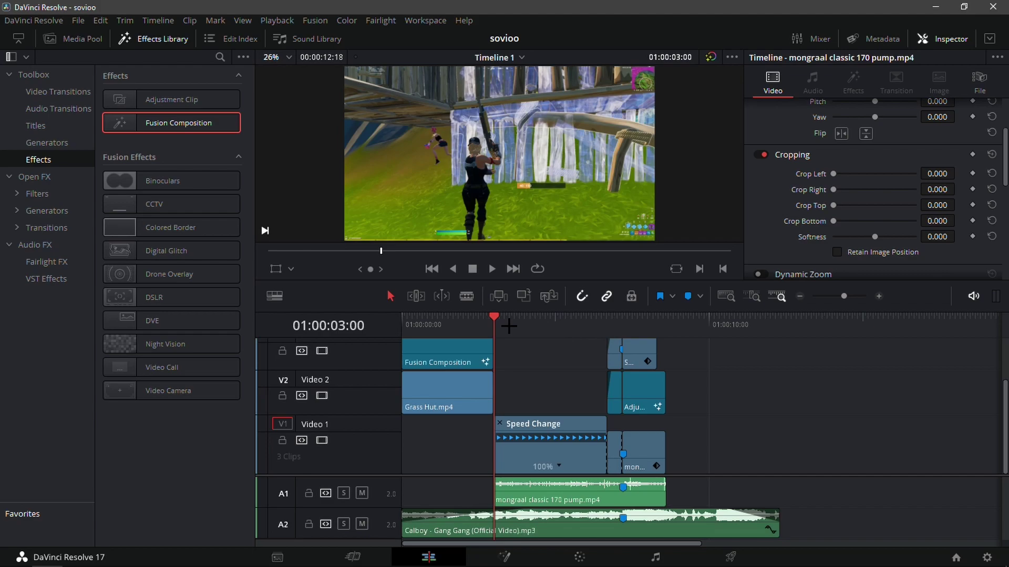
Step: Open the new Fusion Composition clip in Fusion and import SoviooText.setting from the Sovioo folder into its node graph
mouse_move(490, 320)
left_mouse_down()
mouse_move(403, 320)
mouse_move(453, 322)
mouse_move(419, 322)
mouse_move(432, 348)
left_mouse_up()
left_click(444, 360)
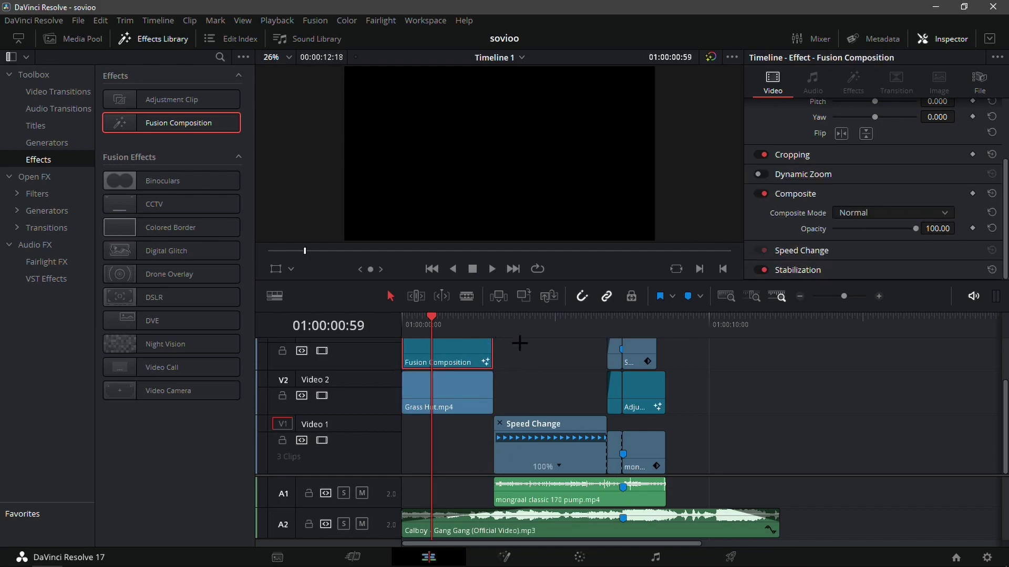
left_click(469, 387)
left_click(528, 393)
left_click(439, 350)
left_click(504, 557)
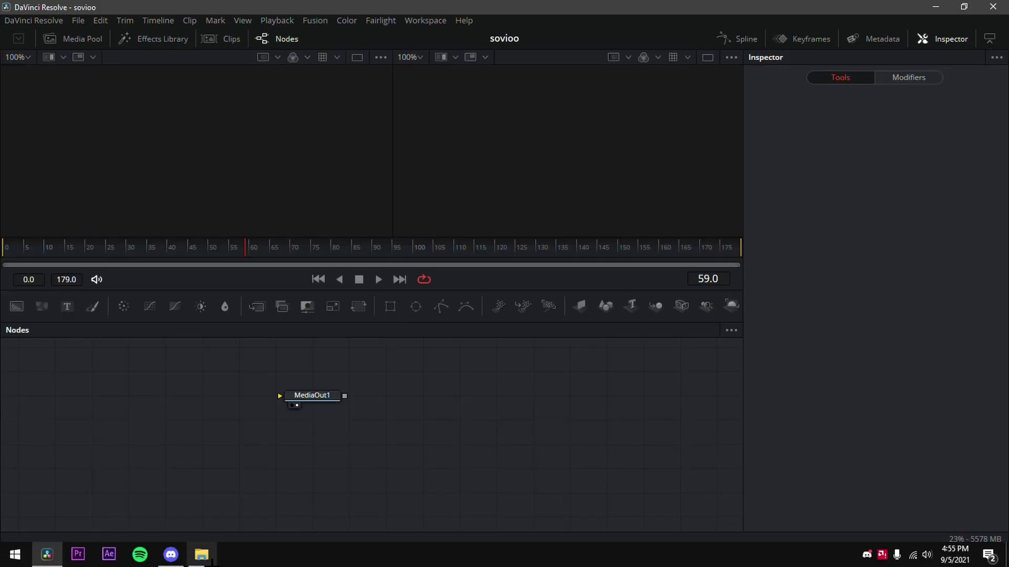
left_click(202, 555)
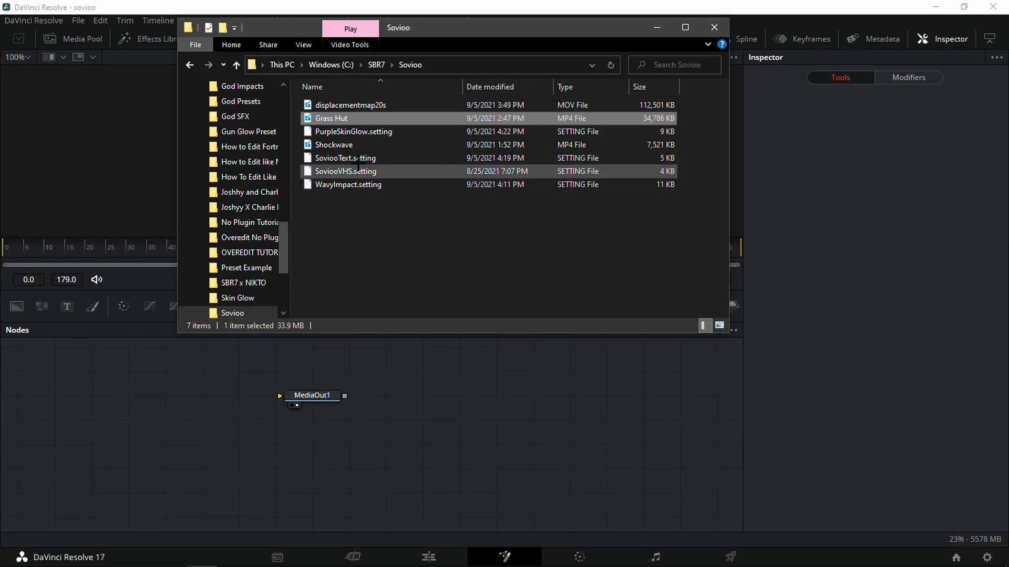
left_click_drag(358, 168, 163, 481)
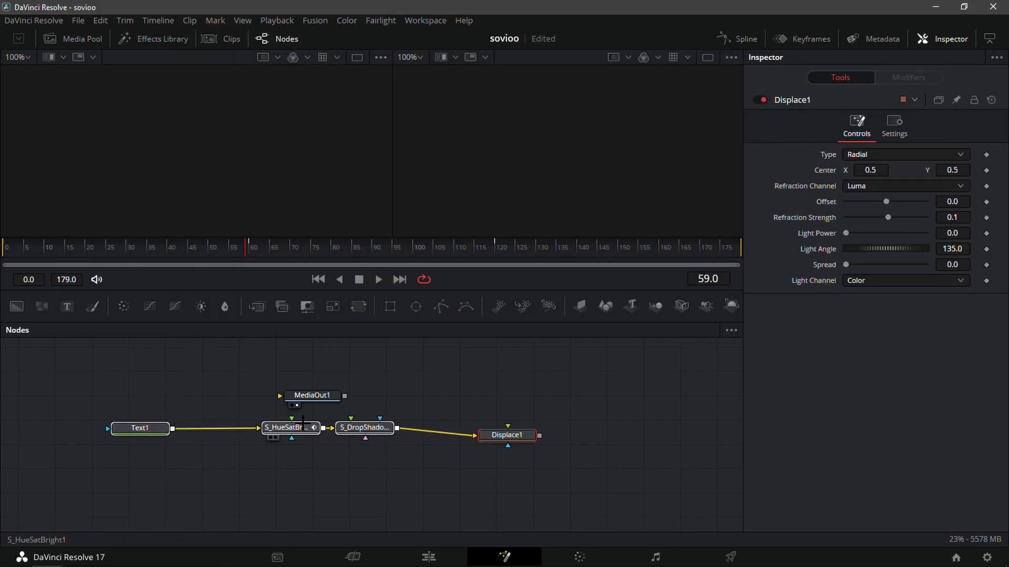
Step: Arrange the imported text nodes beside MediaOut1 and connect the Displace1 output to MediaOut1
left_click_drag(303, 421, 142, 430)
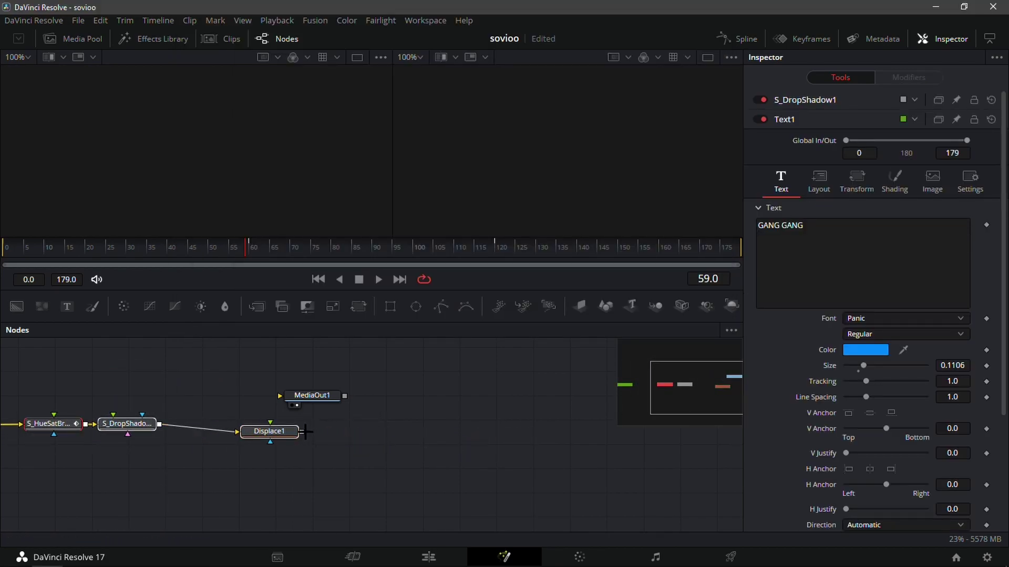
left_click(297, 405)
left_click_drag(663, 409, 688, 385)
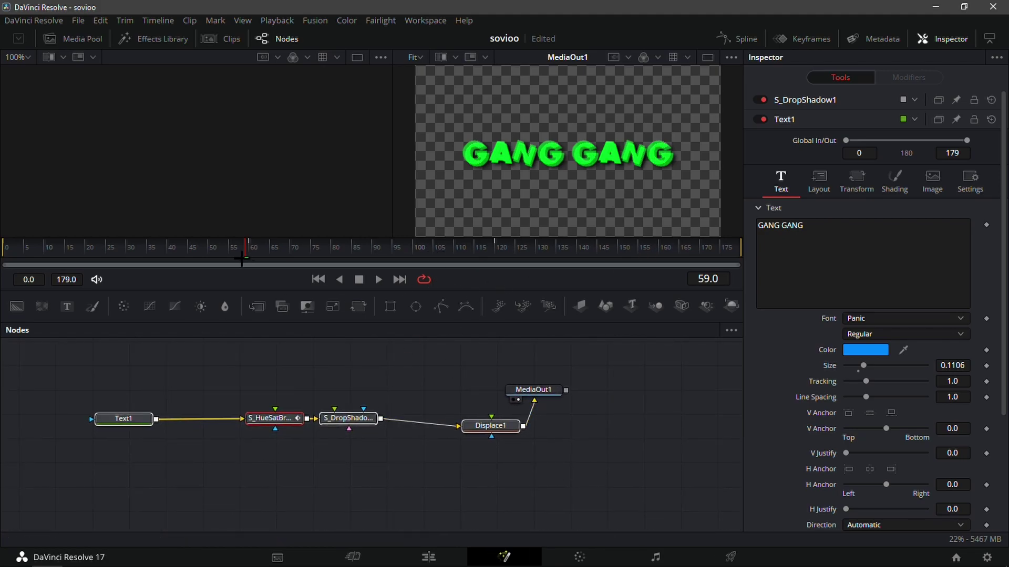
left_click_drag(167, 239, 3, 232)
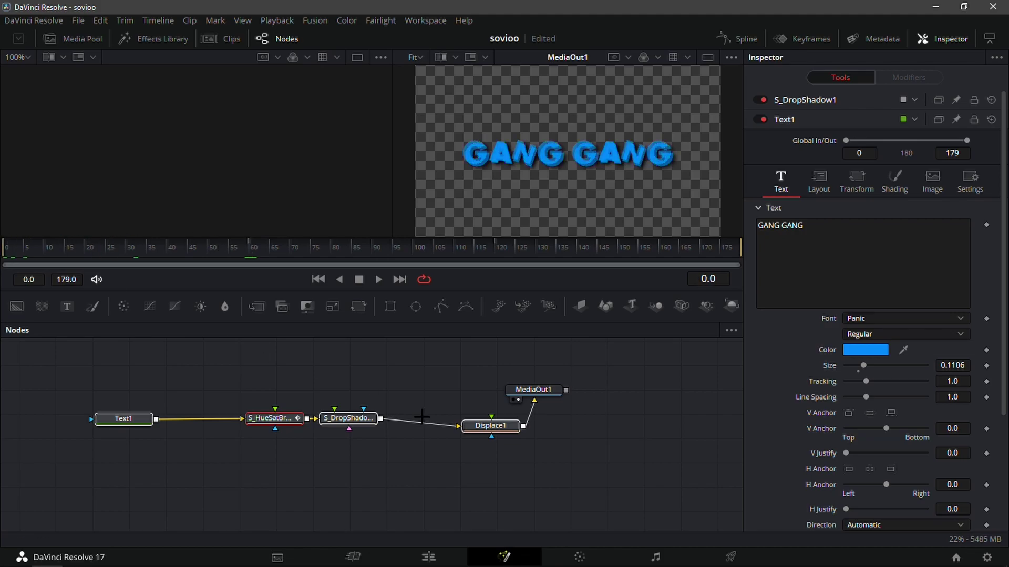
left_click(475, 467)
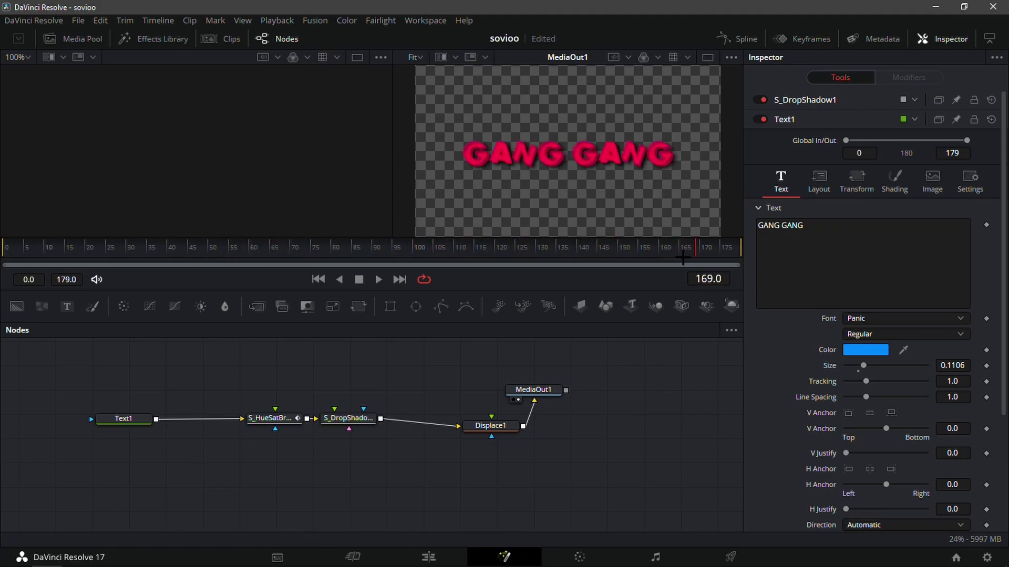
Step: Scrub and play the composition to review the hue-shift animation on the GANG GANG text
left_click_drag(626, 248, 3, 254)
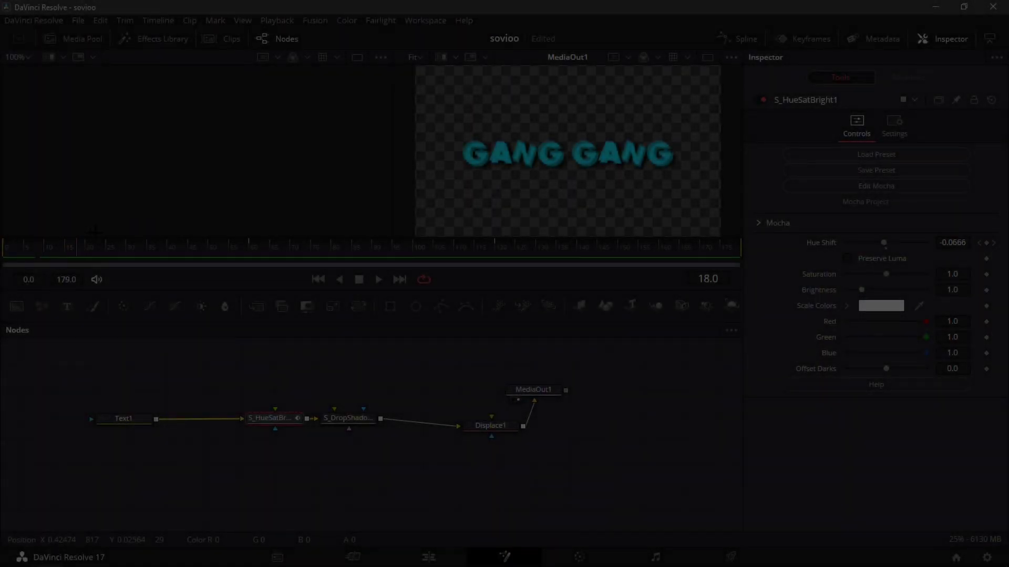
left_click_drag(730, 261, 3, 237)
key("space")
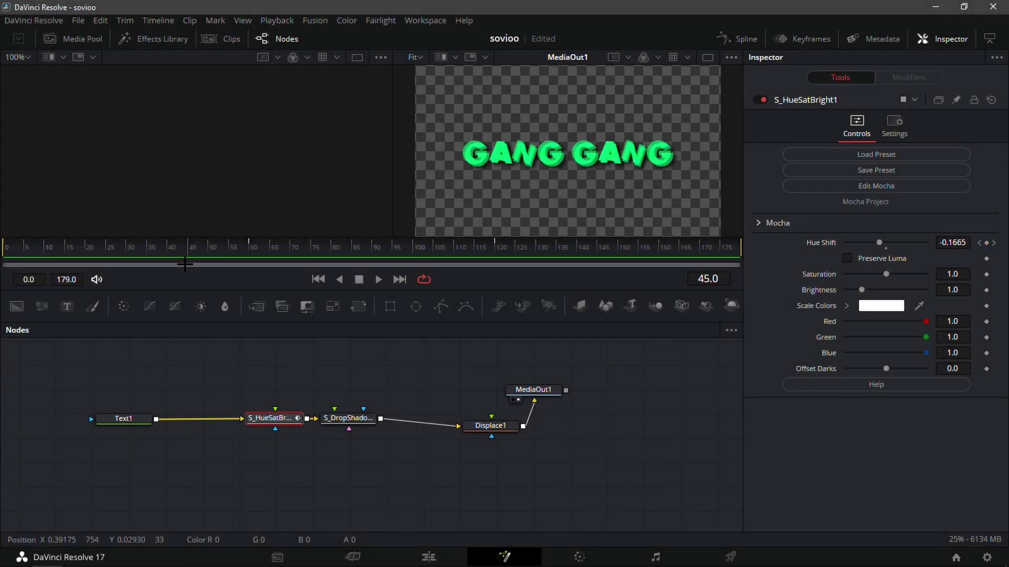
key("space")
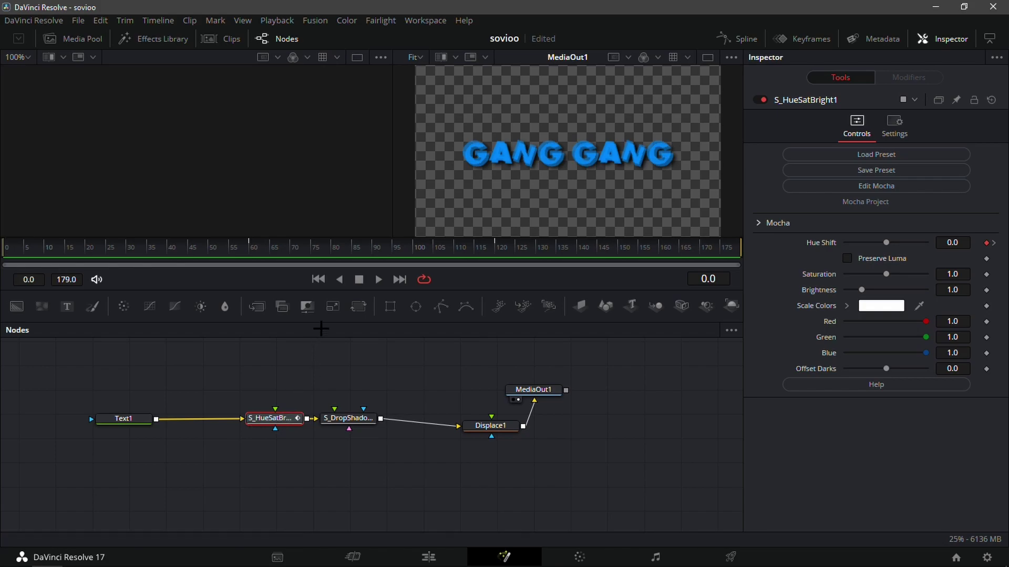
Step: Set the S_HueSatBright1 Hue Shift to 0 at frame 179
left_click_drag(496, 240, 752, 254)
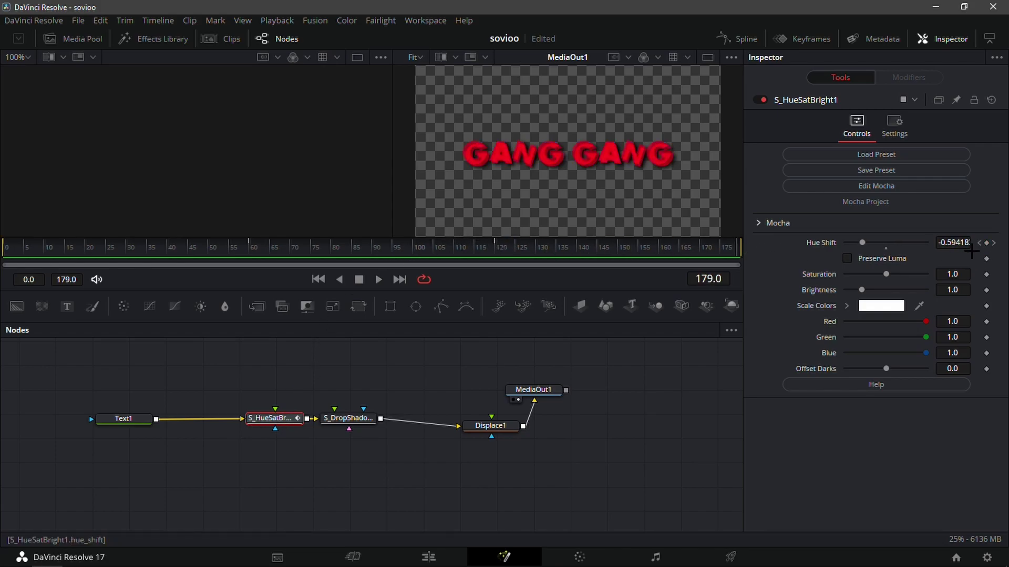
type("0")
key("Tab")
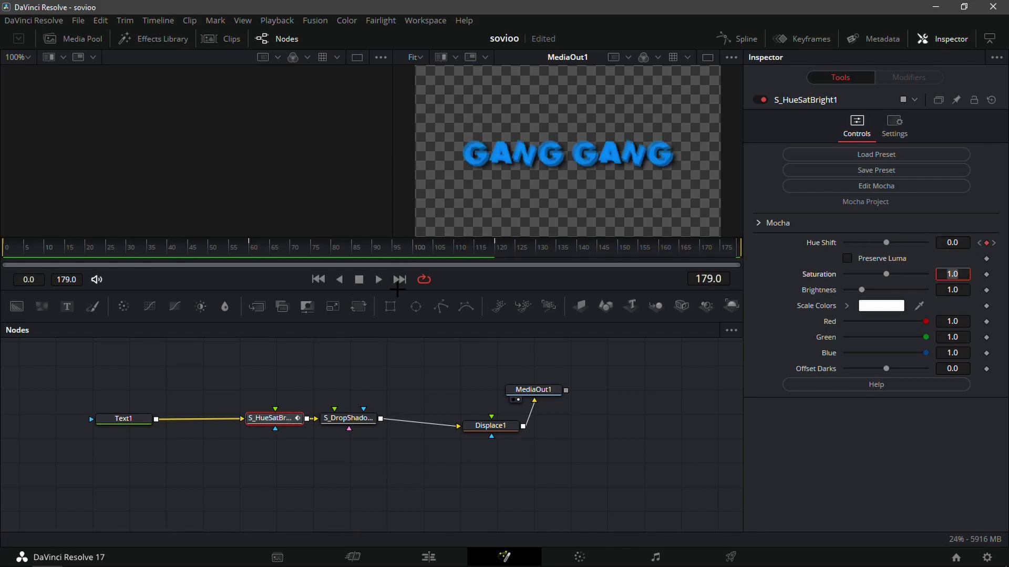
left_click_drag(489, 244, 2, 217)
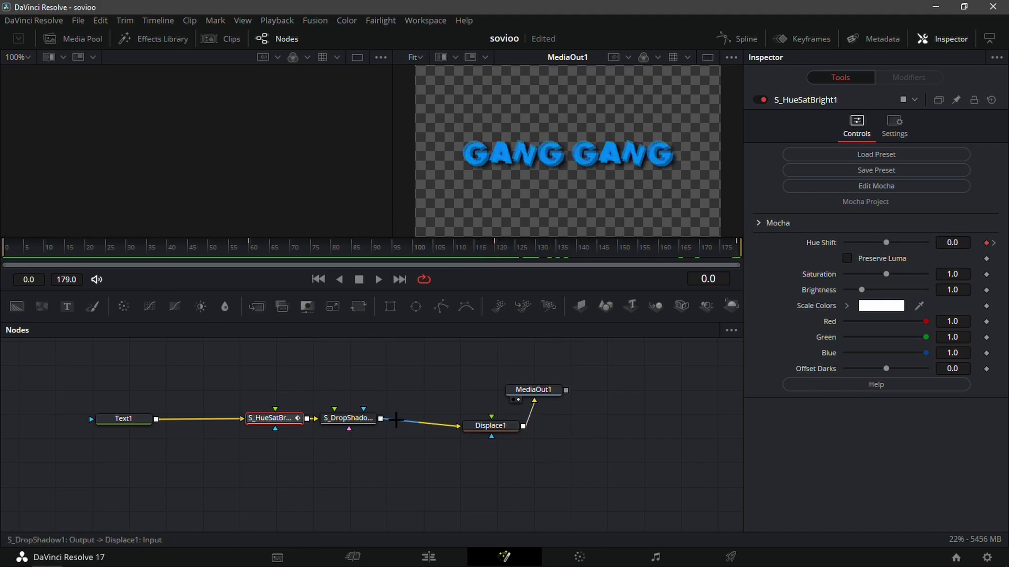
Step: Import displacementmap20s.mov from the Sovioo folder, connect it to the foreground input of Displace1, and scrub through the distorted text
mouse_move(195, 564)
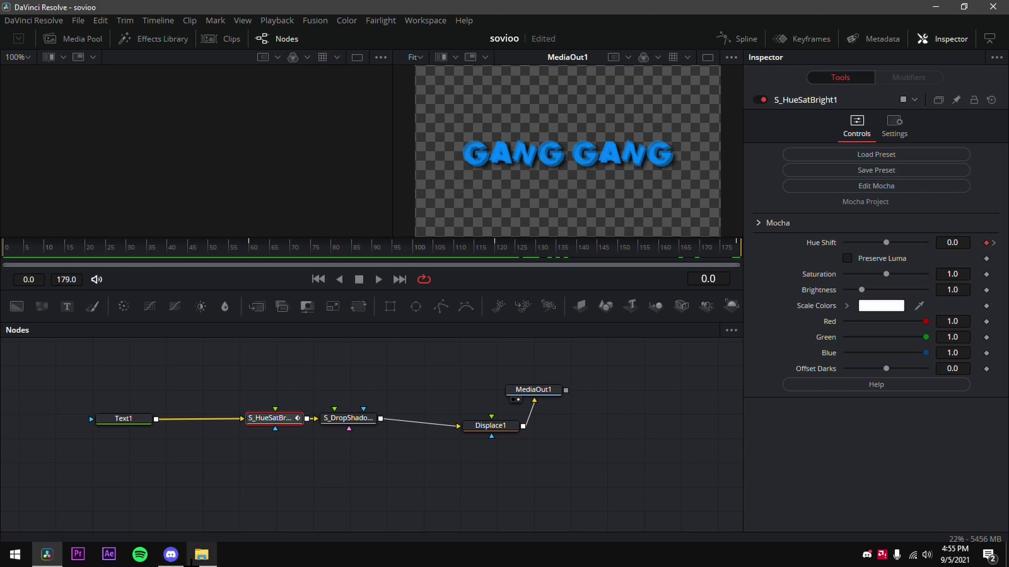
left_click(194, 560)
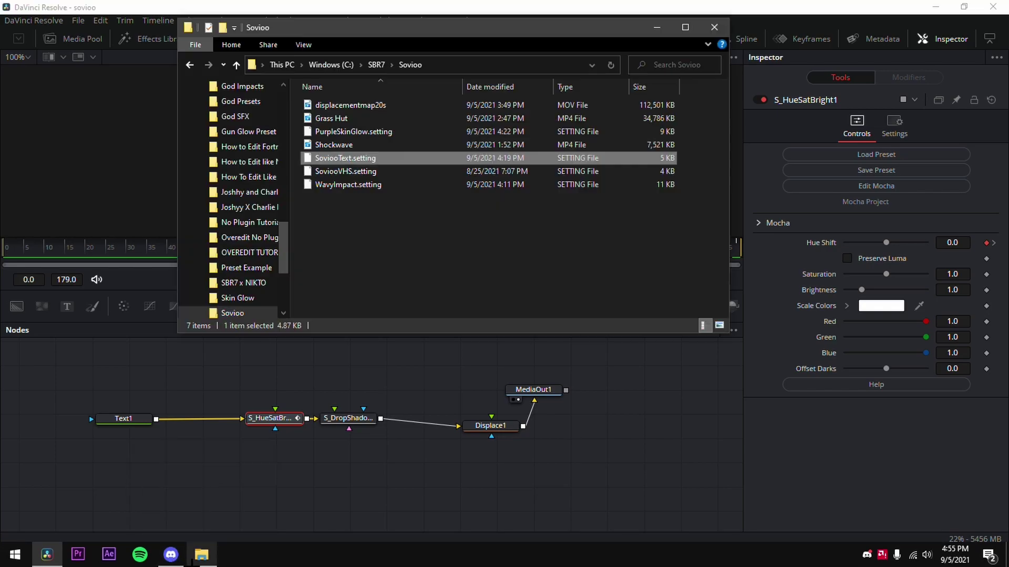
left_click_drag(349, 105, 491, 417)
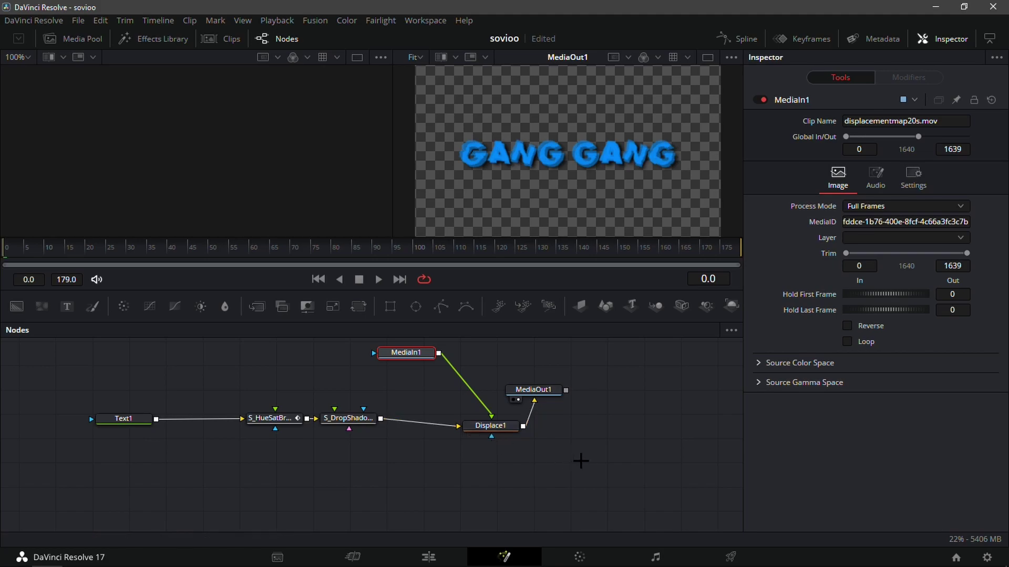
left_click_drag(52, 243, 414, 253)
left_click_drag(539, 268, 4, 290)
Step: Return to the Edit page and add a short fade-in to the Fusion Composition clip on Video 3
left_click(441, 554)
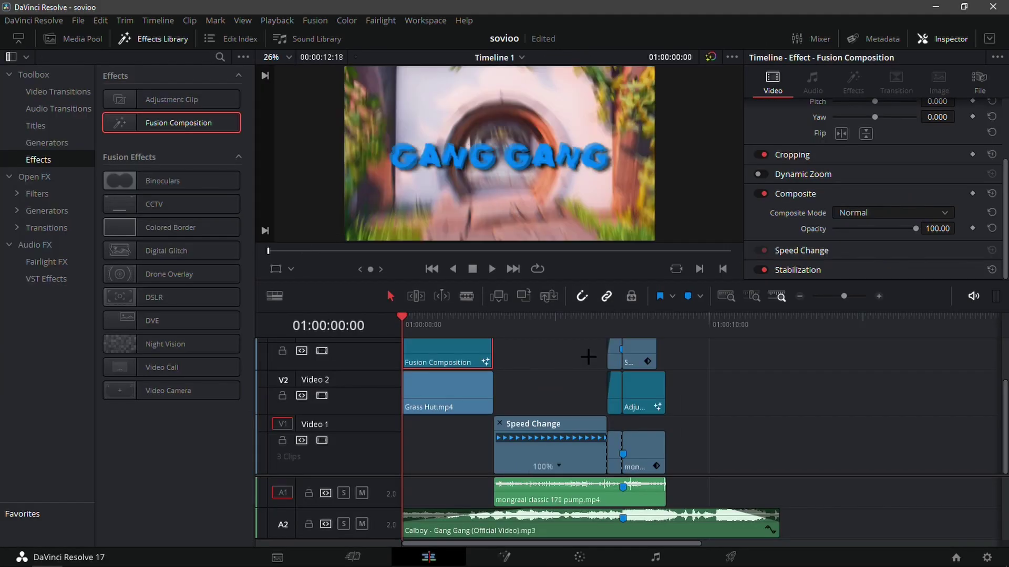
mouse_move(414, 328)
left_mouse_down()
mouse_move(434, 330)
mouse_move(400, 330)
left_mouse_up()
left_click(878, 295)
scroll(514, 403, "up", 1)
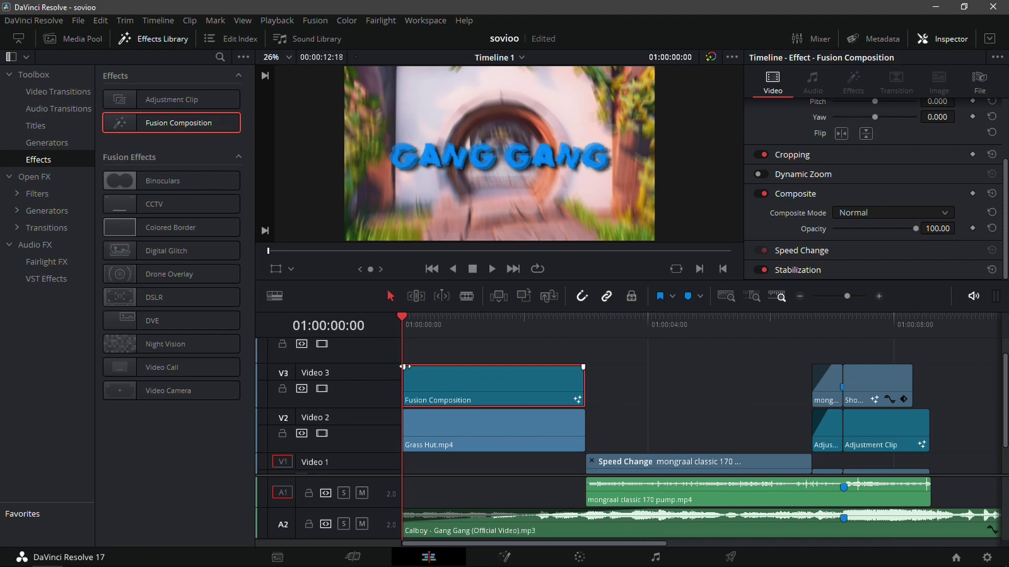
left_click_drag(405, 367, 424, 367)
key("space")
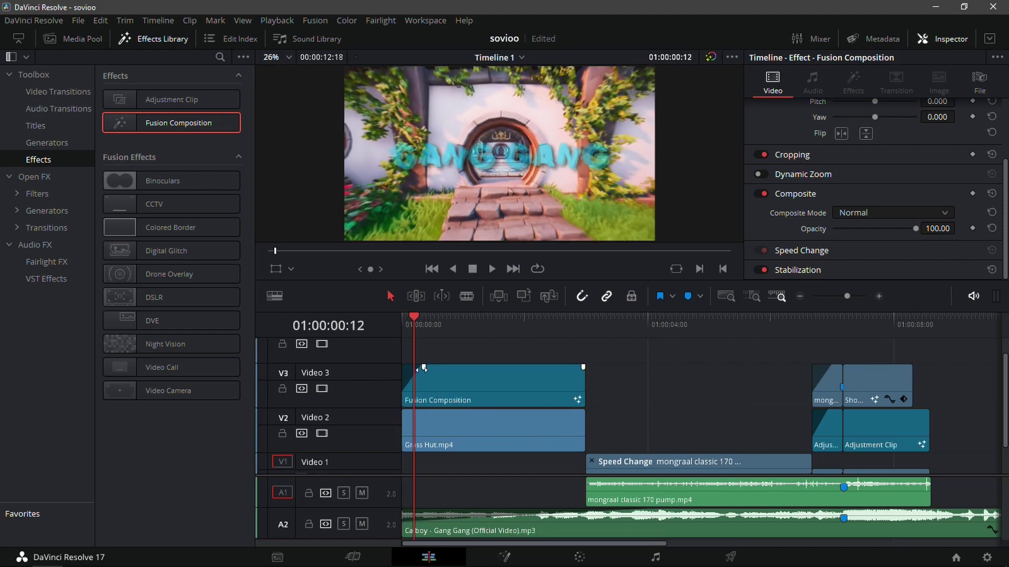
Step: Add an Adjustment Clip on Video 5 at the timeline start and trim it to 34 frames
left_click(559, 327)
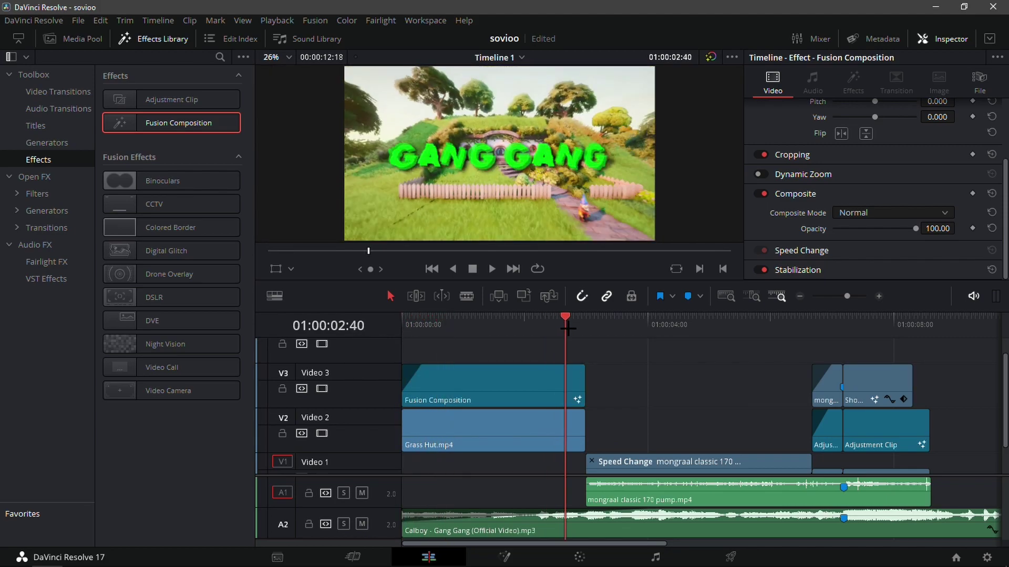
left_click(586, 327)
scroll(612, 349, "down", 1)
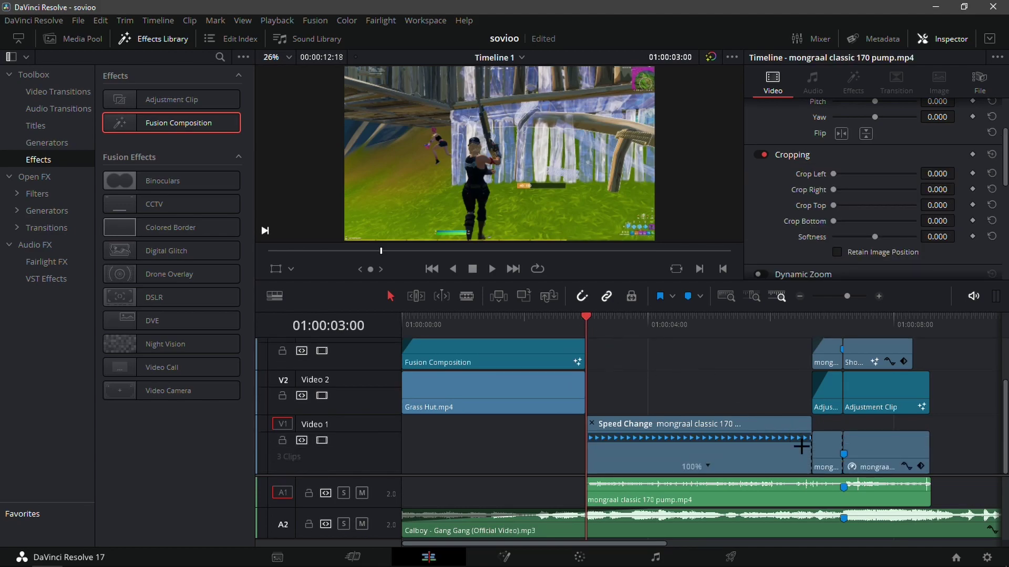
left_click_drag(960, 476, 960, 498)
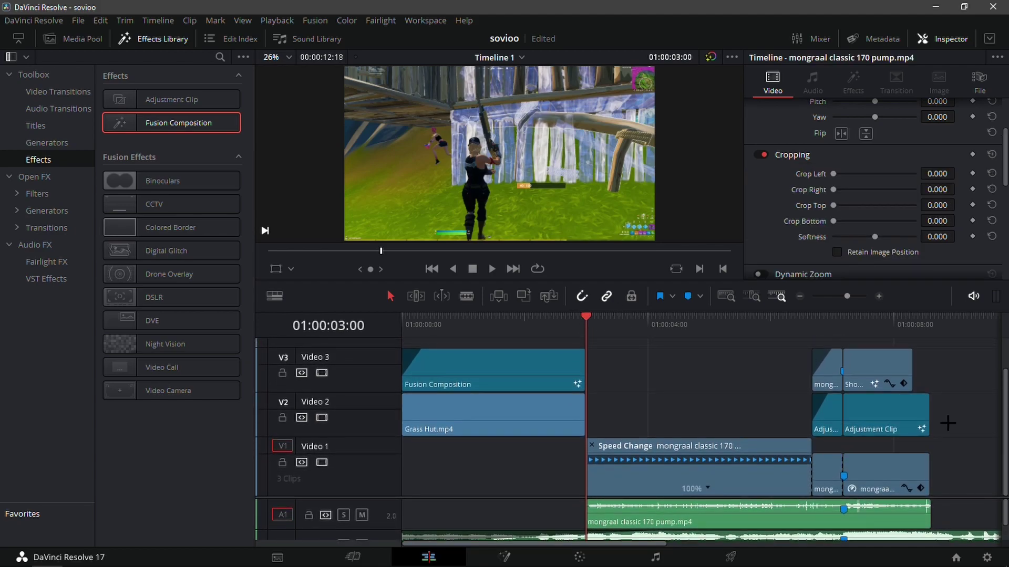
left_click_drag(158, 99, 462, 347)
left_click_drag(587, 329, 458, 344)
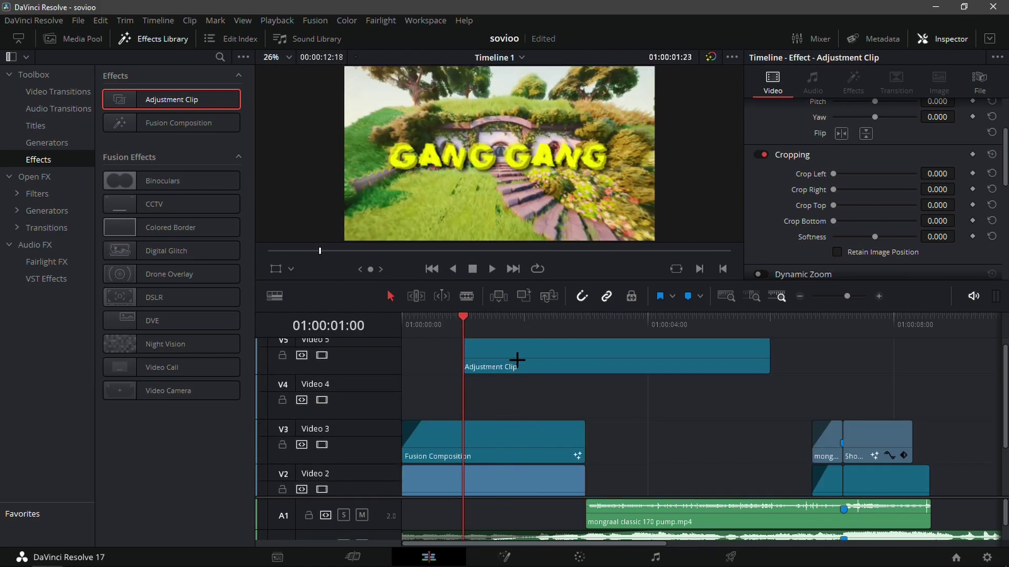
left_click_drag(516, 360, 451, 361)
left_click_drag(709, 352, 435, 354)
key("Home")
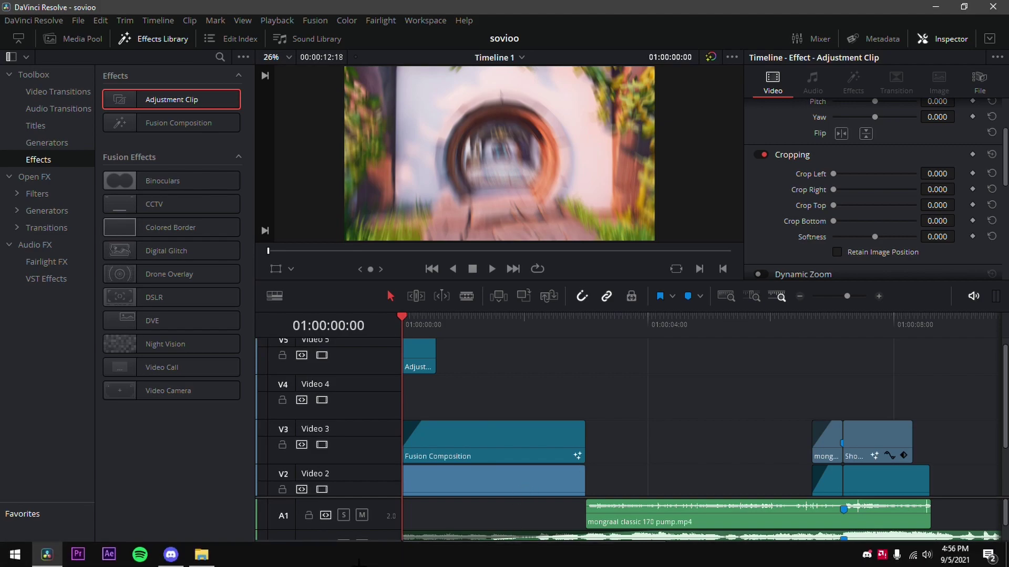
Step: Open the adjustment clip in Fusion and insert an S_BlurMoCurves transition preset from the SBR7 Editing Pack's Transitions folder between MediaIn1 and MediaOut1
key("shift+5")
left_click(202, 555)
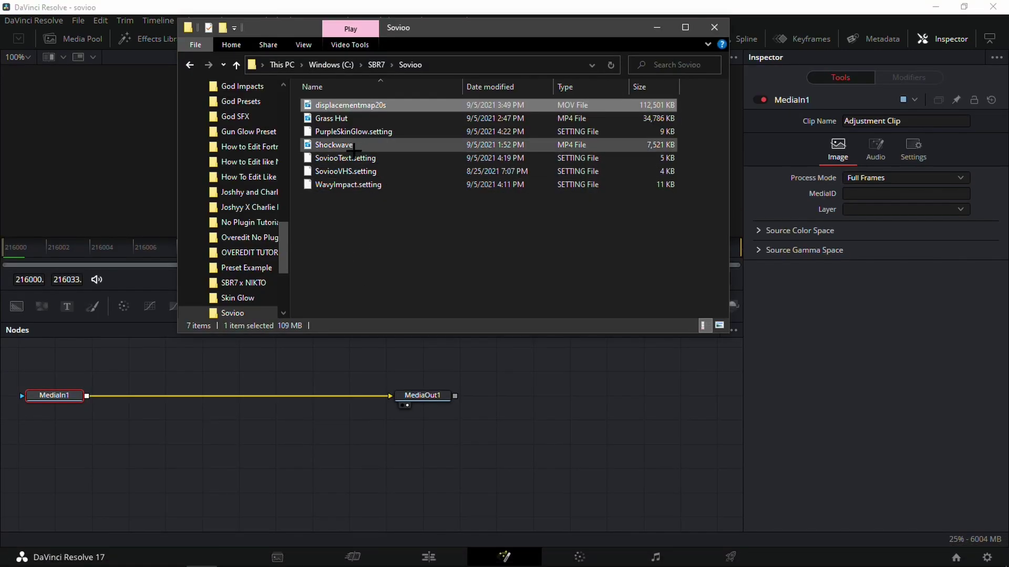
scroll(243, 189, "down", 2)
scroll(247, 211, "up", 2)
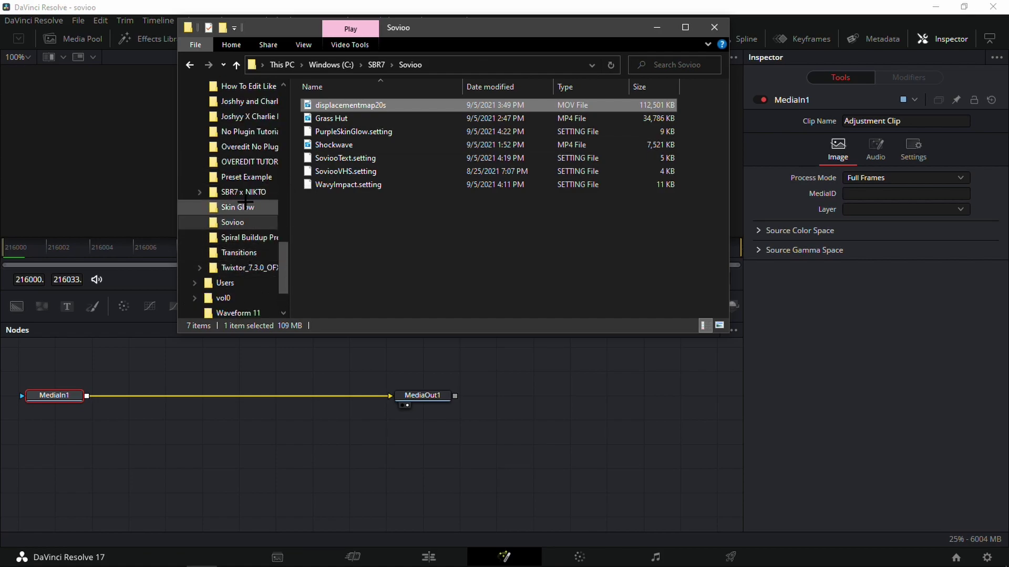
left_click(199, 192)
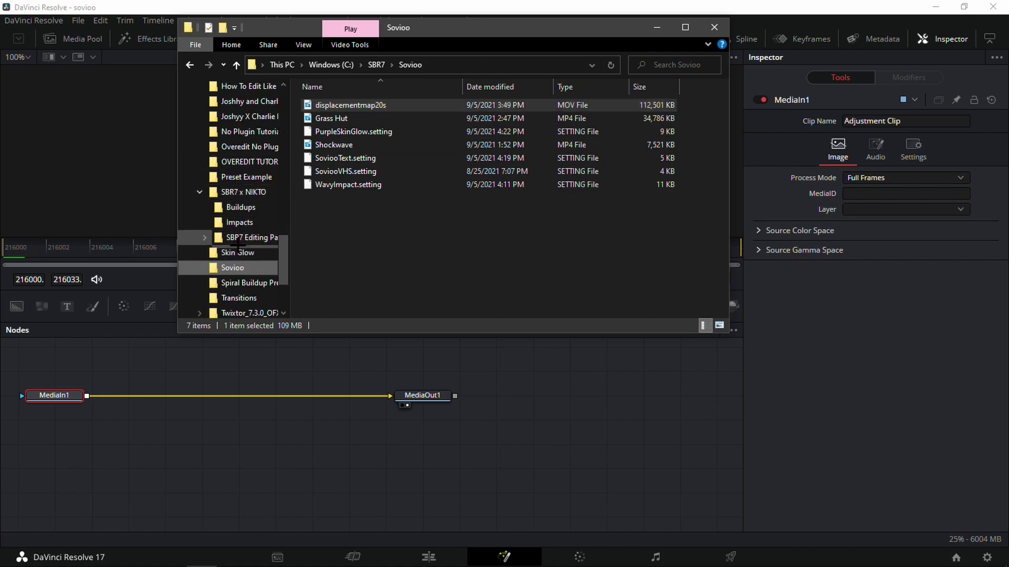
left_click(209, 238)
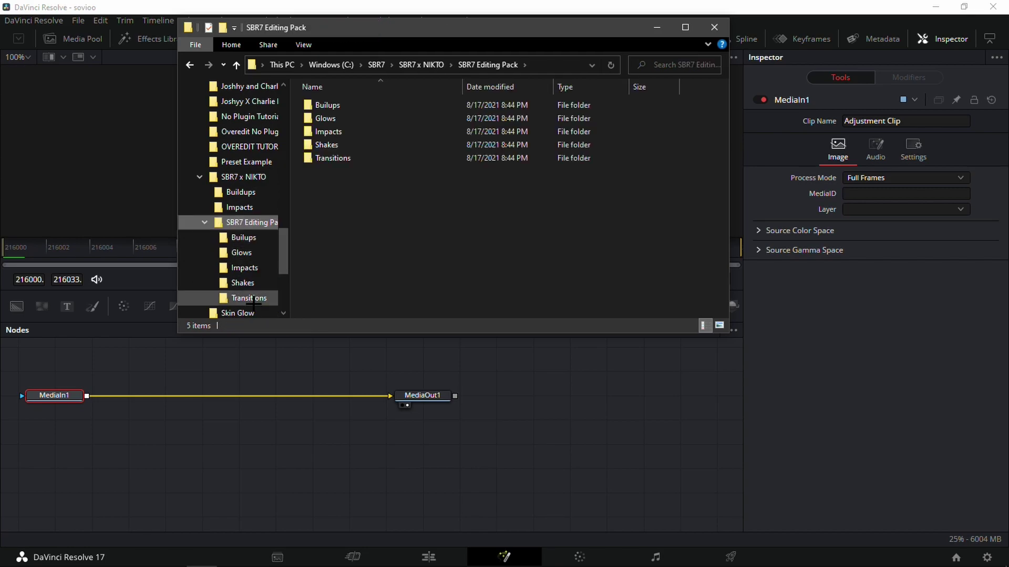
left_click(242, 298)
left_click_drag(341, 197, 237, 394)
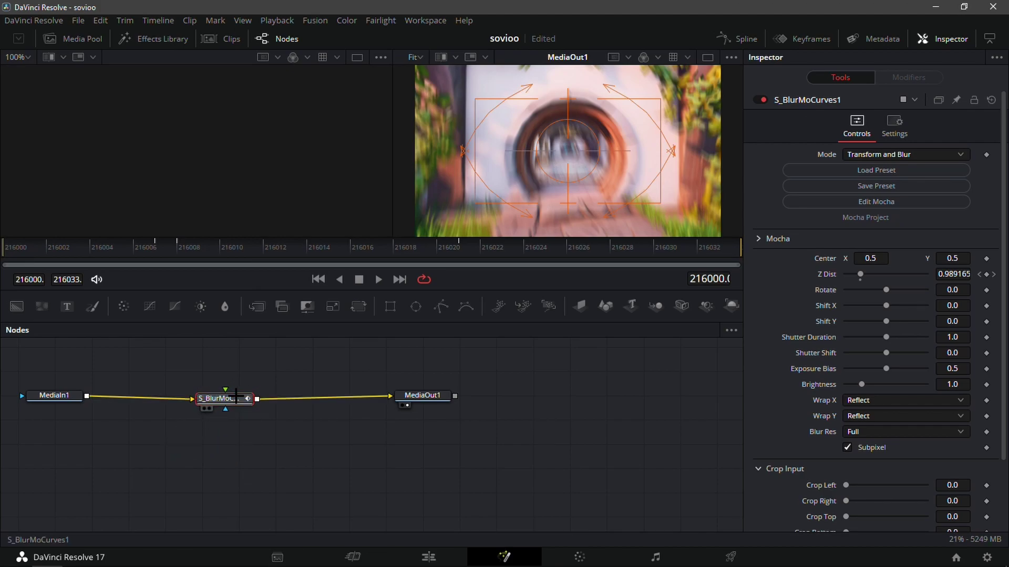
Step: Mark the transition's midpoint on the adjustment clip at 01:00:00:08 in the Edit timeline
left_click(180, 254)
left_click(436, 550)
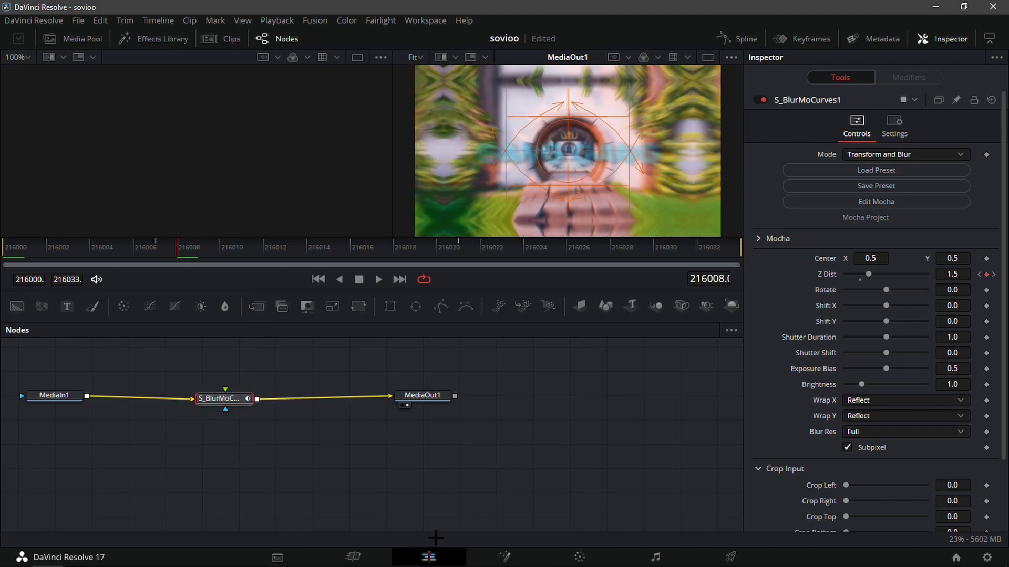
key("m")
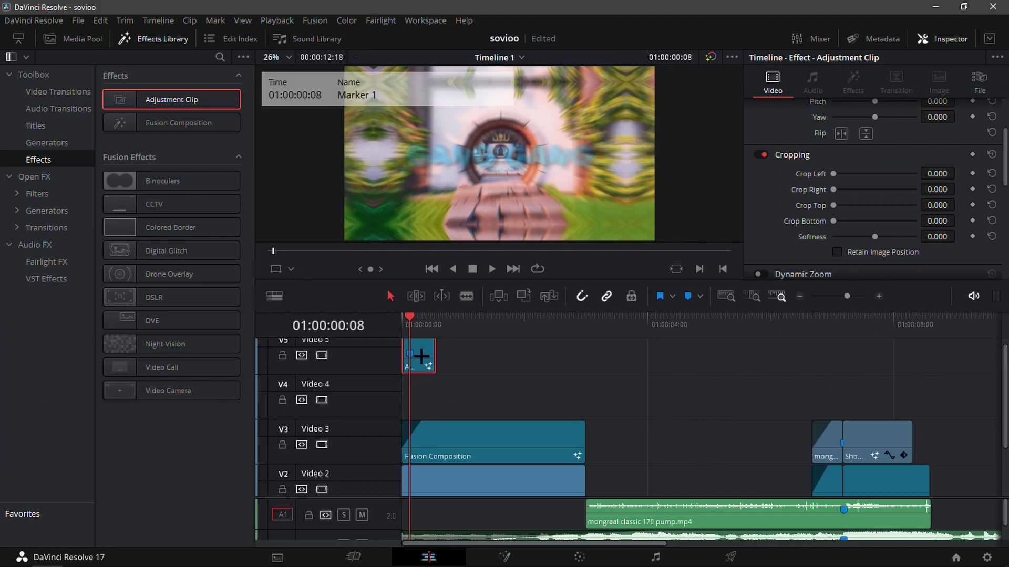
Step: Move the transition adjustment clip to Video 4 with its marker aligned to the intro-to-gameplay cut at 01:00:03:00
left_click_drag(421, 356, 597, 356)
left_click_drag(575, 325, 587, 329)
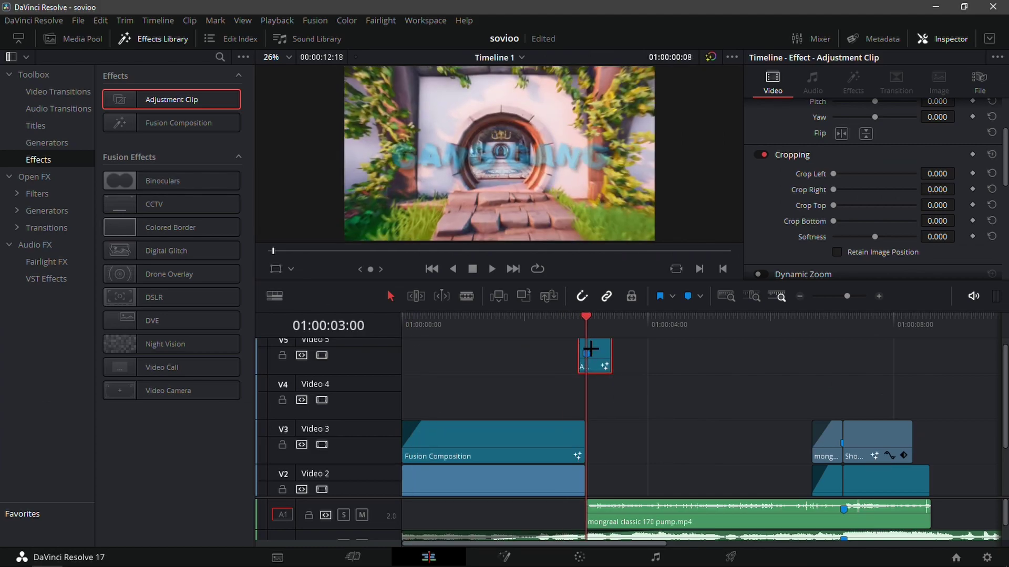
scroll(599, 365, "down", 3)
scroll(622, 391, "up", 2)
scroll(624, 397, "down", 1)
scroll(622, 397, "up", 1)
scroll(622, 397, "up", 1)
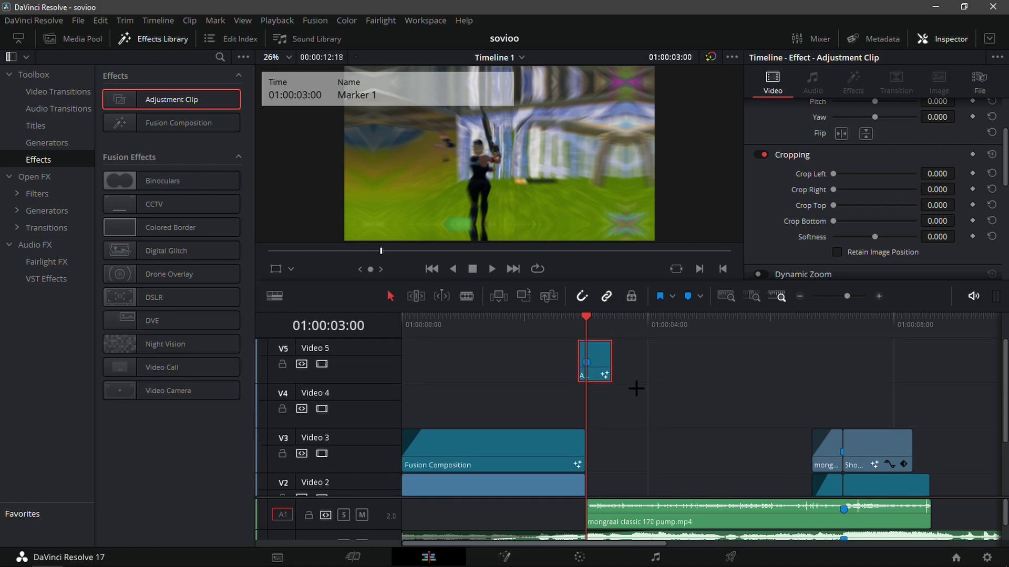
left_click_drag(597, 364, 597, 409)
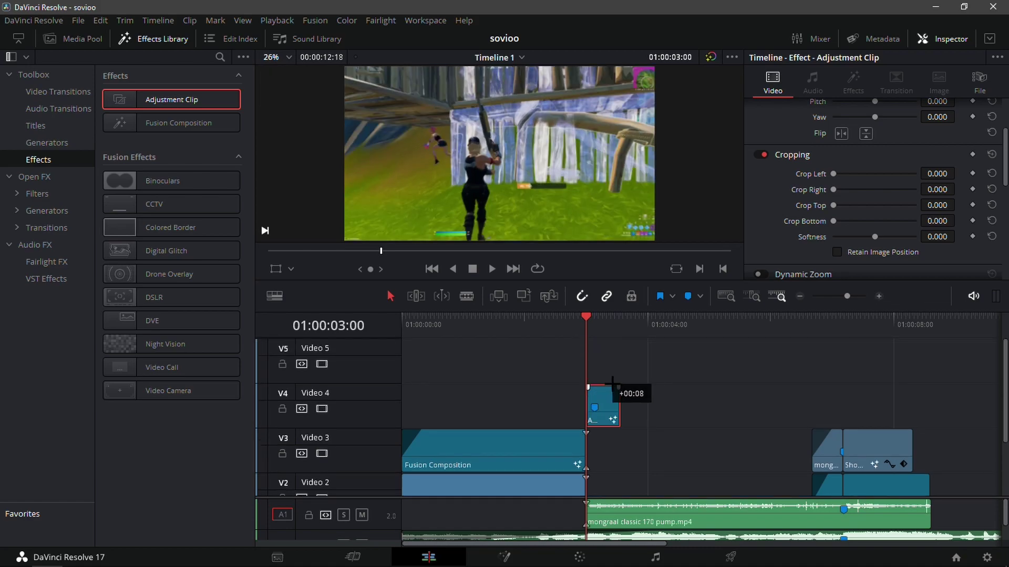
Step: Play back the cut between the Grass Hut intro and the gameplay to check the blur transition
left_click(576, 326)
key("space")
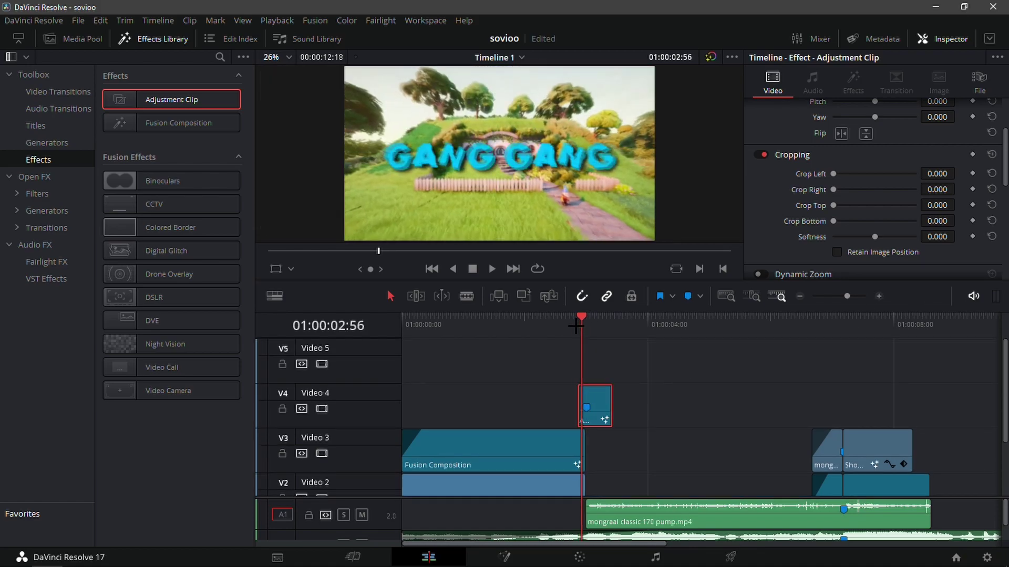
left_click(570, 326)
key("space")
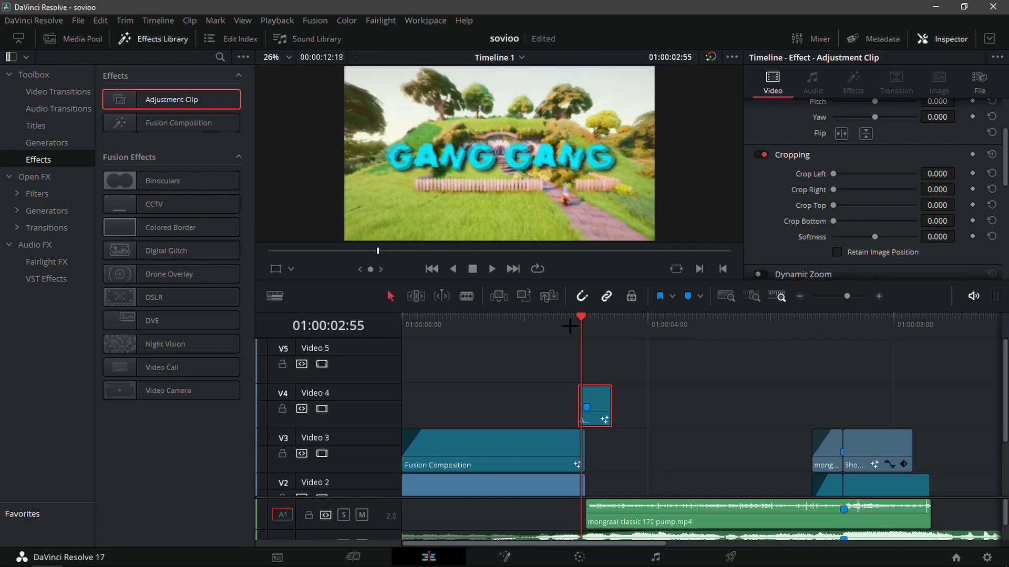
key("space")
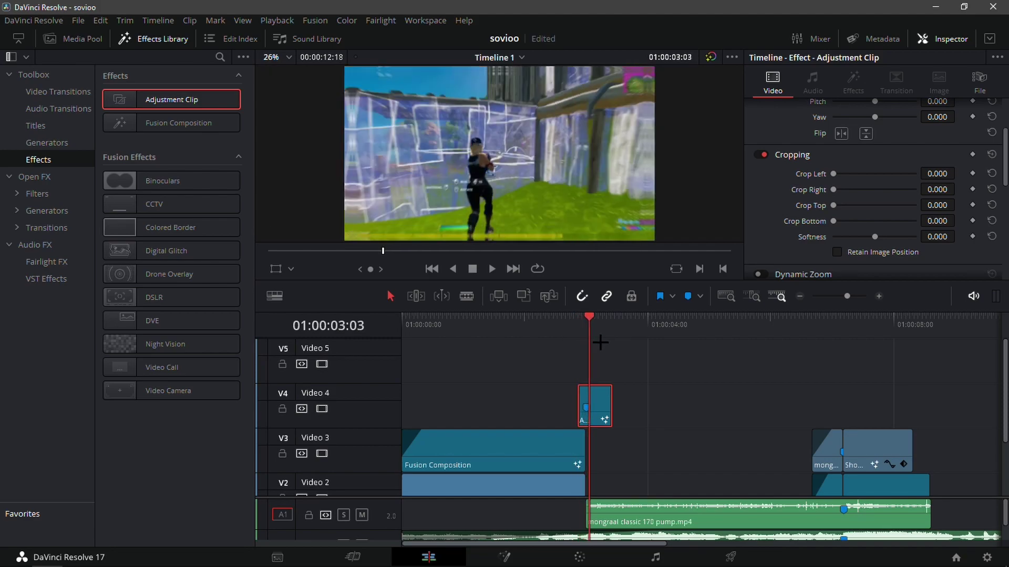
key("Up")
key("Up")
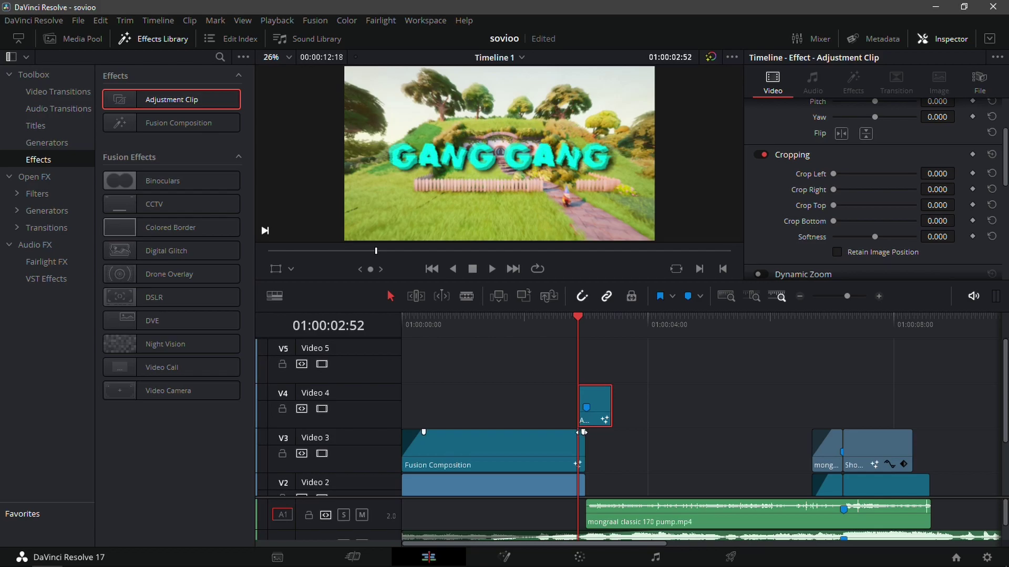
left_click(563, 322)
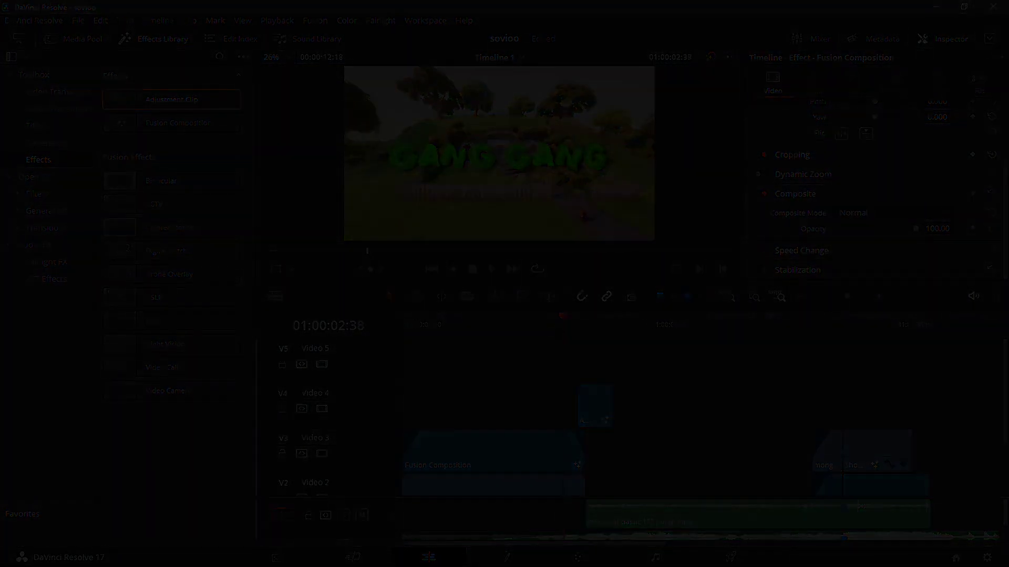